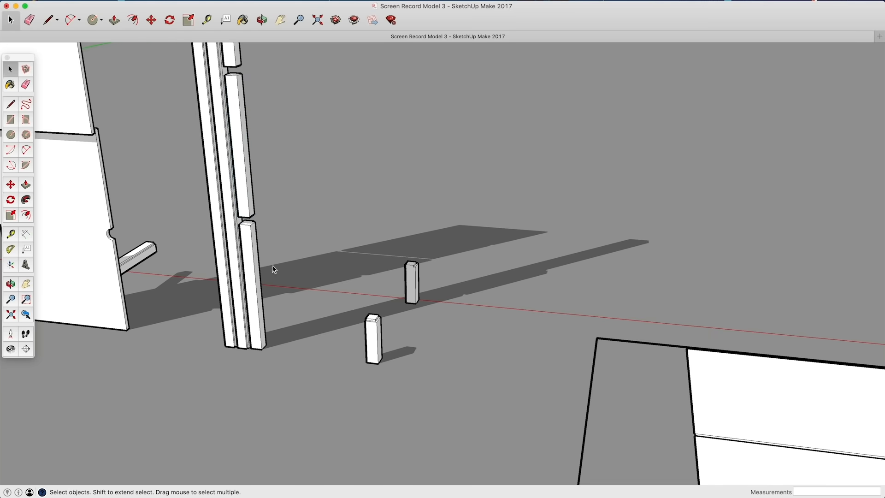
Copy the short leg block upward along the narrow cut strip and repeat the copy with a 3x array.
click(422, 328)
key(m)
click(373, 221)
click(373, 220)
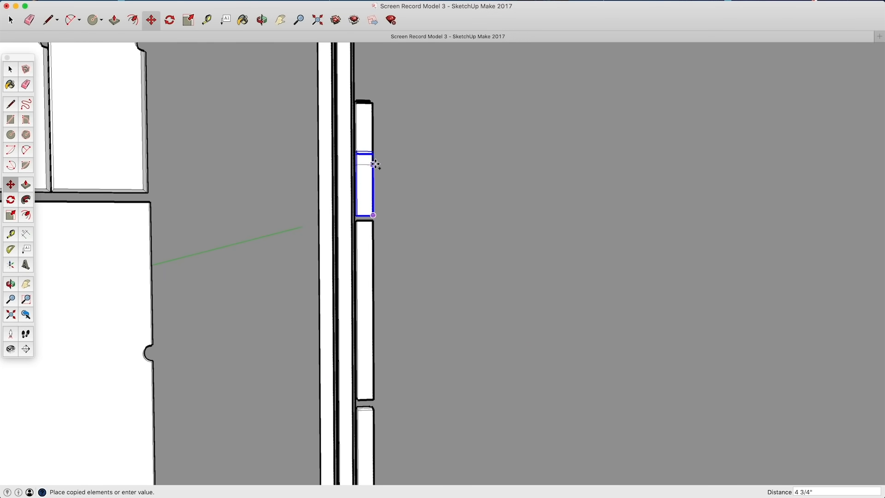
click(374, 148)
text(3x)
key(Return)
scroll(374, 221, down, 5)
key(space)
In the front view, draw a board outline 7" wide and 8' tall behind the stacked door and drawer panels.
key(super+3)
key(l)
click(114, 434)
text(7)
key(Return)
text(8')
key(Return)
scroll(172, 179, down, 4)
click(132, 79)
click(132, 354)
key(space)
Copy the board outline sideways edge to edge so three boards stand side by side behind the panels.
double_click(142, 97)
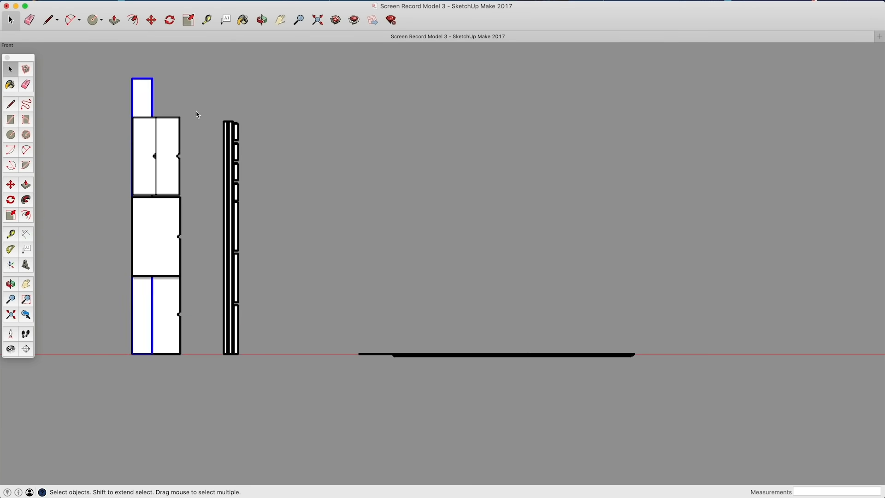
scroll(196, 111, up, 4)
key(m)
click(109, 68)
click(135, 69)
key(space)
click(236, 112)
key(m)
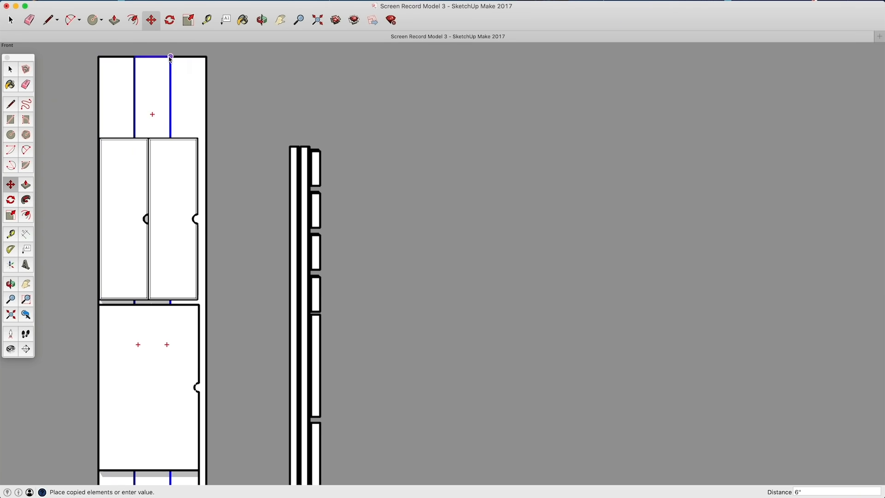
click(170, 56)
key(space)
Draw a full-height board outline around the group of narrow strips and select its face.
scroll(242, 143, down, 5)
key(l)
scroll(262, 356, up, 7)
click(230, 364)
scroll(319, 373, down, 6)
click(299, 154)
click(298, 371)
key(space)
double_click(307, 171)
scroll(318, 287, up, 3)
key(m)
mouse_move(306, 272)
middle_down()
mouse_move(378, 186)
mouse_move(591, 334)
middle_up()
key(space)
Select the cut sheets lying flat on the ground and rotate them upright.
scroll(590, 334, down, 8)
middle_drag(604, 388, 594, 442)
drag(669, 443, 516, 298)
key(q)
click(632, 344)
middle_drag(668, 384, 443, 337)
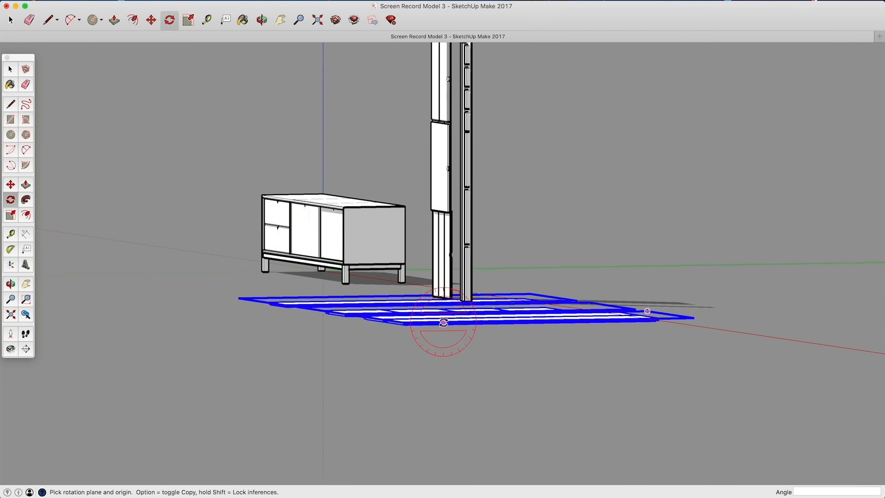
click(443, 336)
Move the upright sheets along the ground line into a row beside the board outlines.
key(m)
click(445, 364)
key(super+3)
shift+middle_drag(581, 326, 397, 340)
click(254, 366)
click(440, 366)
key(space)
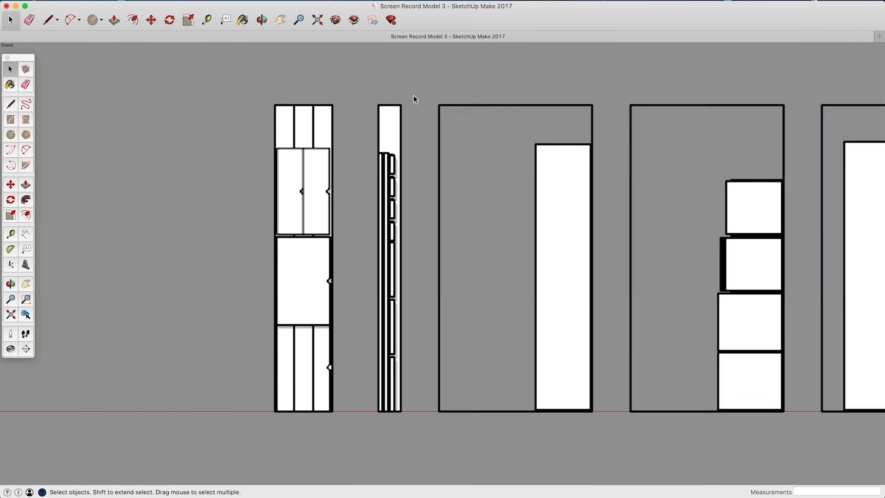
click(415, 99)
scroll(691, 411, down, 1)
shift+middle_drag(692, 411, 527, 406)
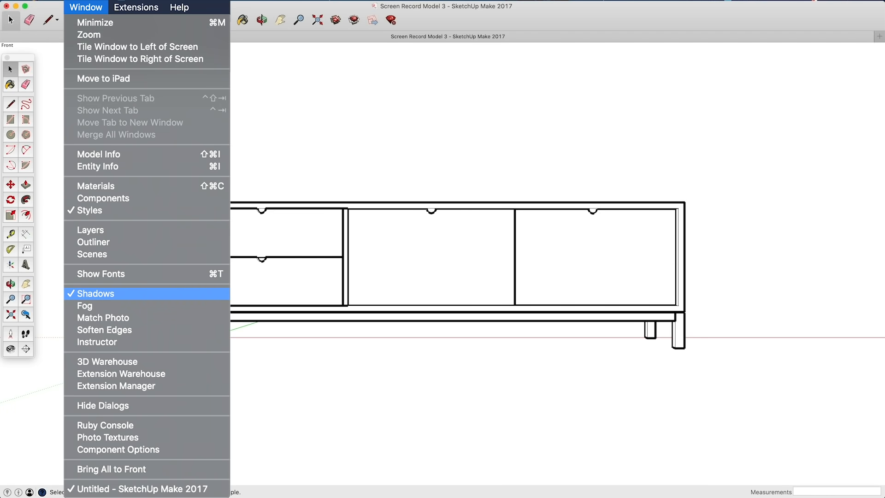
Turn on shadows for the model and close the shadow settings.
click(96, 294)
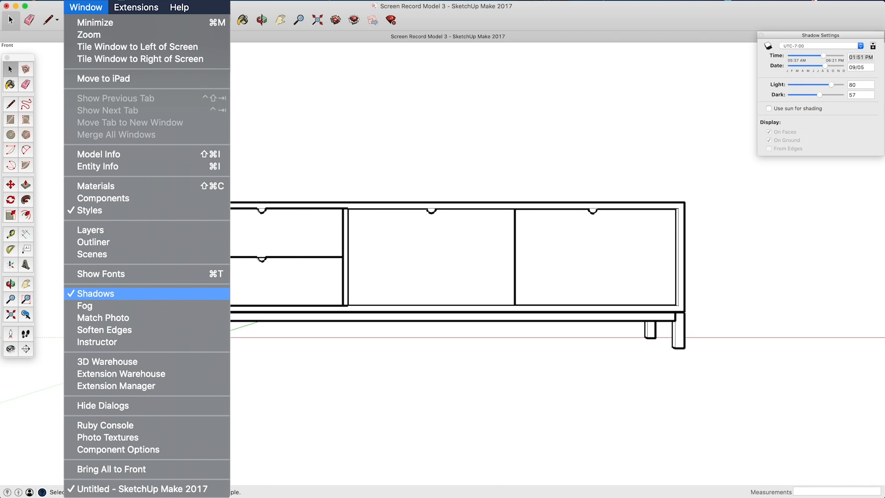
click(768, 46)
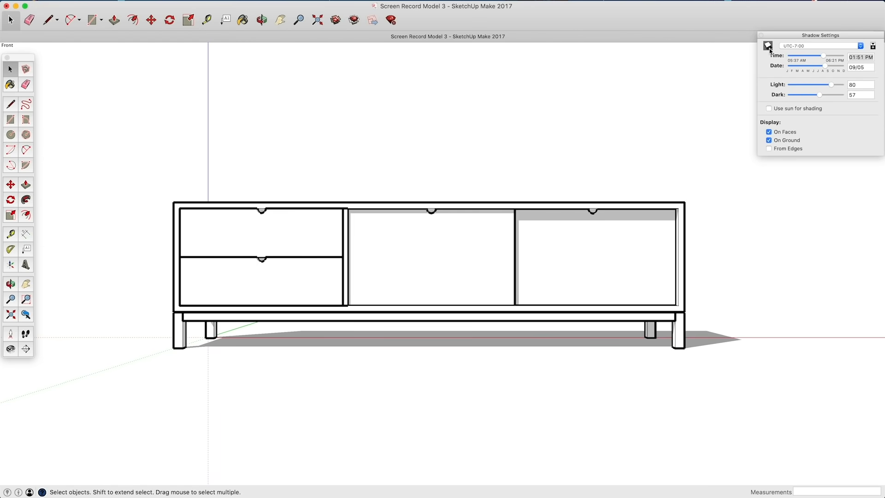
click(761, 35)
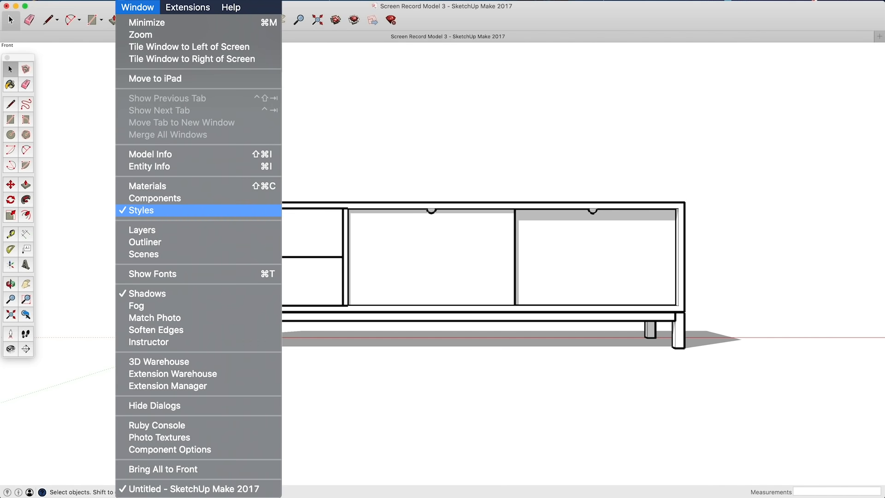
Set the style's background colour to Aluminum and switch its face style to shaded.
click(141, 211)
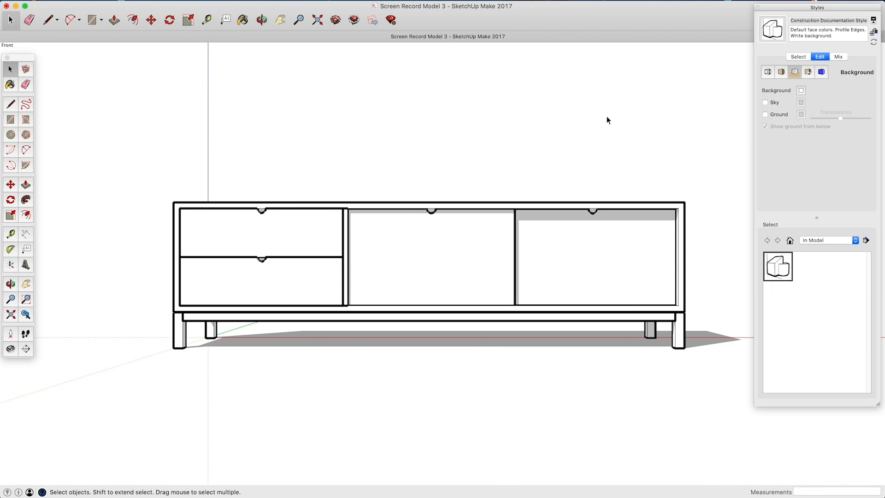
click(802, 90)
click(764, 345)
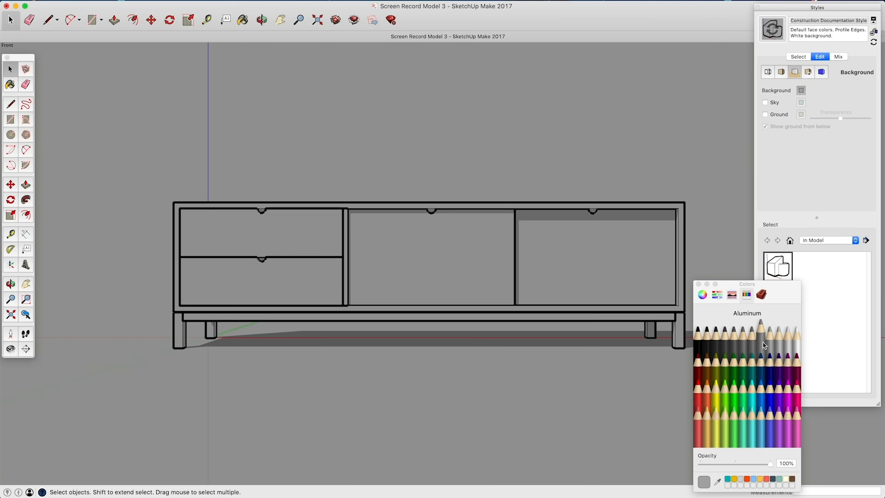
click(699, 284)
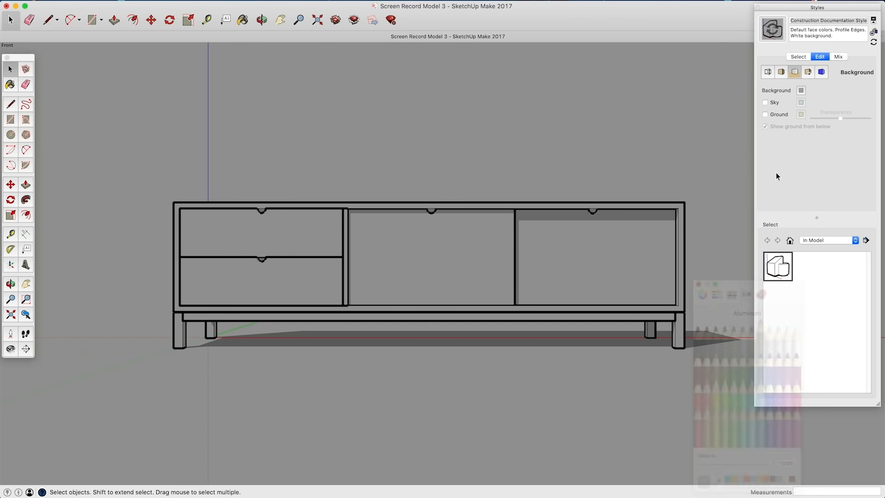
click(782, 72)
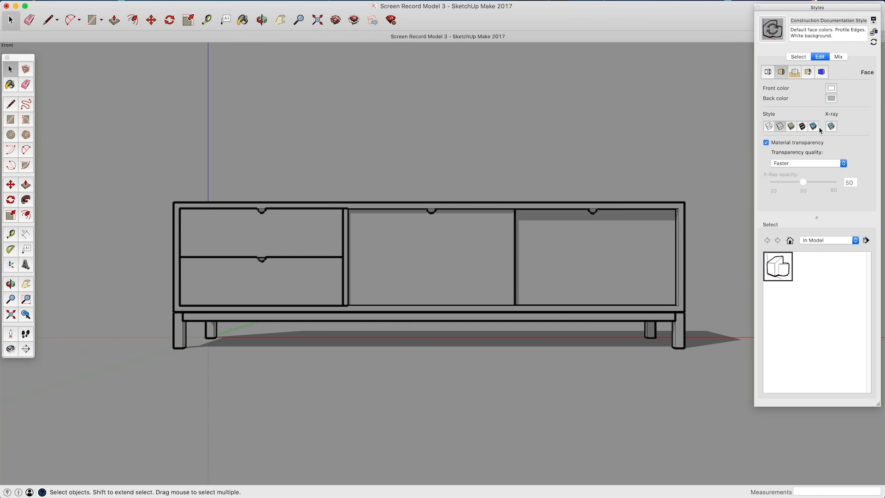
click(793, 127)
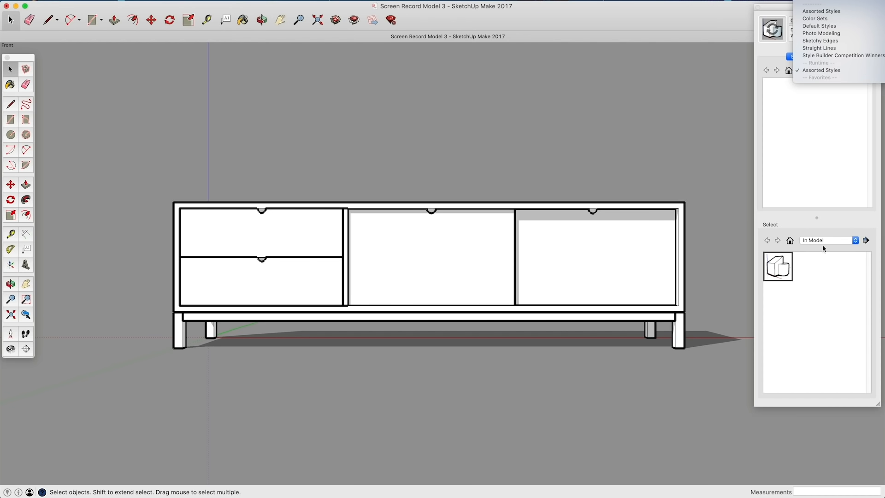
Create a new in-model style from the current display settings.
click(844, 276)
click(872, 32)
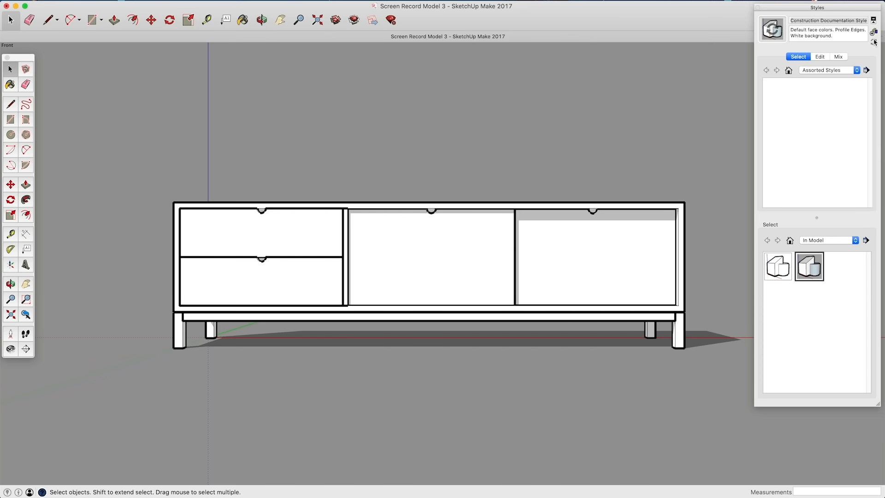
Compare the original white-background style with the new grey-background style, leaving the new one applied.
click(774, 273)
click(816, 270)
click(773, 270)
click(807, 269)
click(778, 269)
click(800, 273)
click(785, 272)
click(814, 276)
click(759, 7)
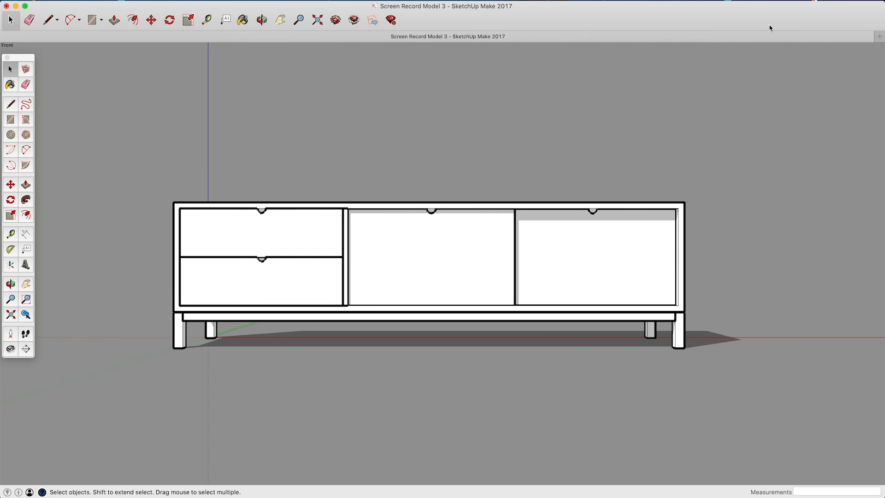
middle_drag(280, 279, 444, 348)
middle_drag(284, 328, 313, 286)
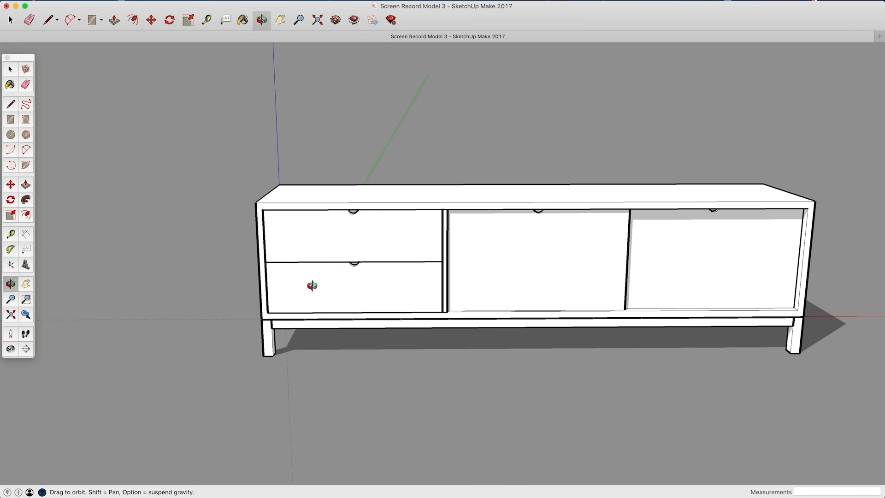
scroll(255, 239, up, 3)
middle_drag(255, 239, 353, 191)
click(569, 300)
key(Delete)
middle_drag(570, 301, 326, 310)
key(super+z)
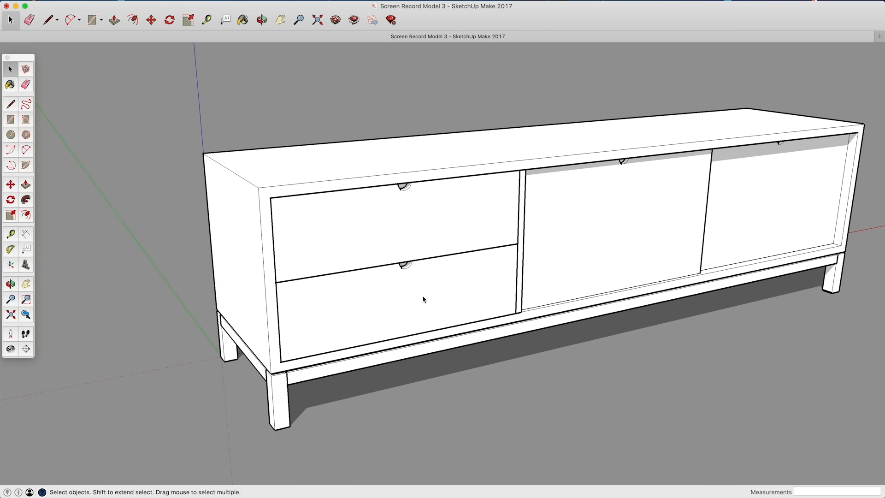
Place a guide line on the cabinet front, parallel to the top's front edge, marking the top panel's thickness.
click(10, 234)
scroll(276, 194, up, 5)
click(297, 162)
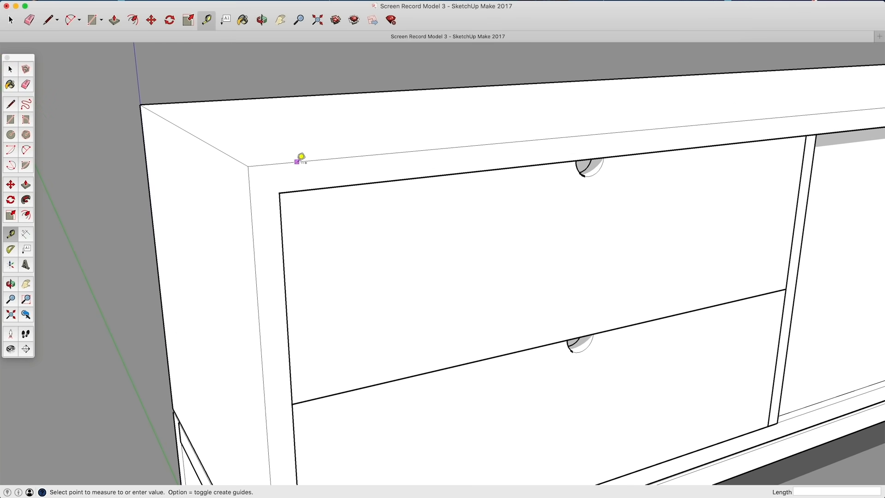
click(298, 190)
click(11, 104)
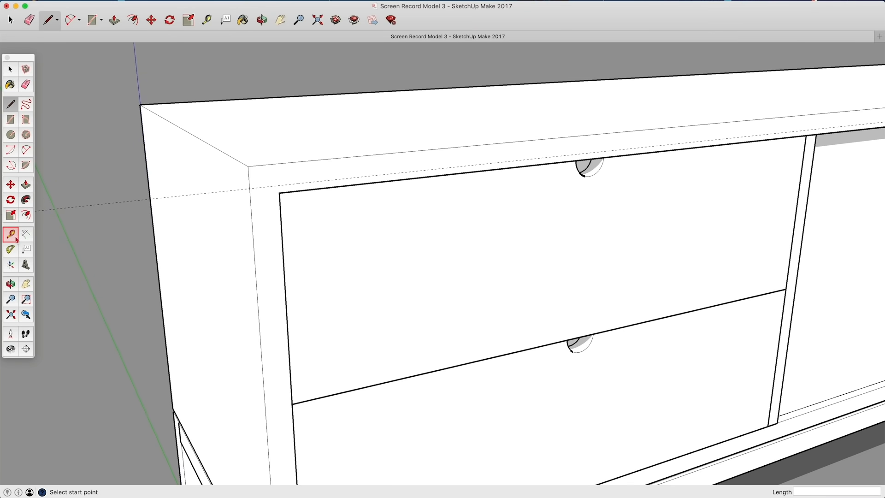
Place a 45° protractor guide from the upper corner of the cabinet front at the drawer end.
click(10, 249)
middle_drag(198, 233, 203, 134)
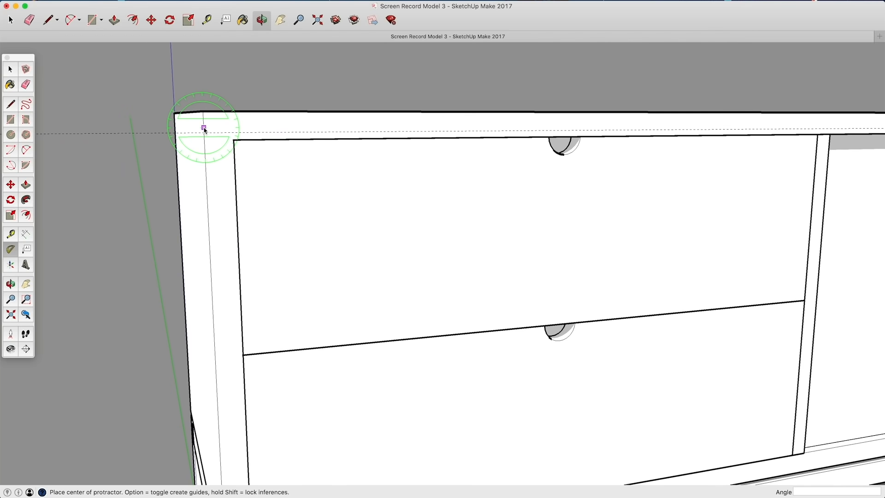
click(203, 111)
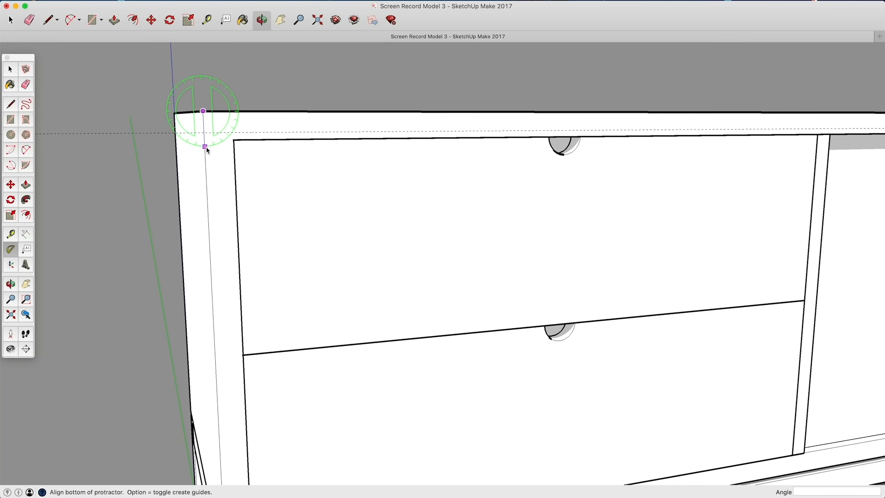
click(206, 147)
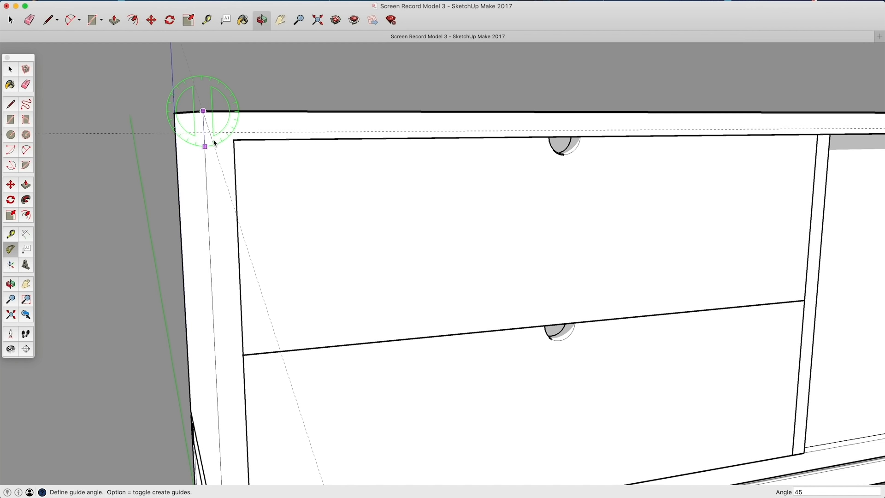
key(Return)
Place a matching 45° guide from the opposite upper corner of the cabinet front.
scroll(302, 179, down, 3)
middle_drag(846, 154, 546, 165)
scroll(549, 165, up, 3)
click(557, 156)
click(557, 187)
text(45)
key(Return)
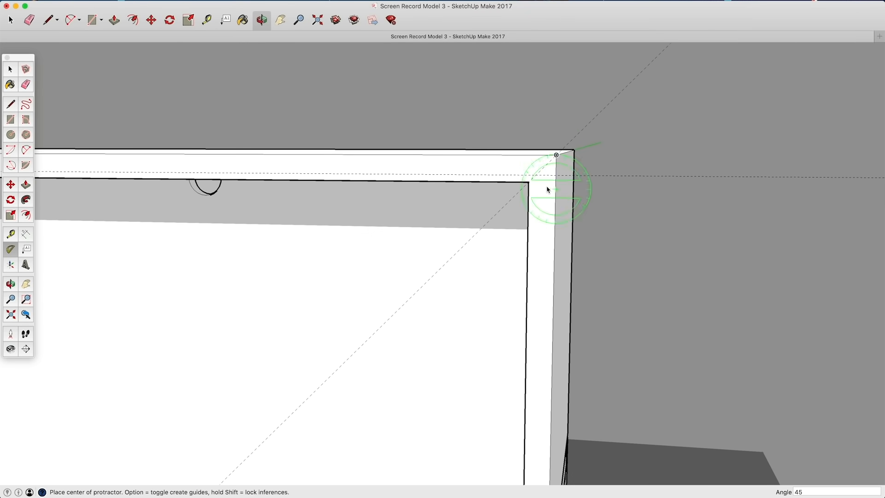
Draw lines along the guides and the top edge to outline the top panel's front profile with mitred ends.
click(10, 105)
click(562, 148)
mouse_move(519, 171)
middle_down()
mouse_move(566, 183)
mouse_move(449, 158)
mouse_move(351, 164)
middle_up()
scroll(295, 144, up, 5)
click(277, 172)
click(252, 144)
scroll(290, 156, down, 5)
middle_drag(351, 163, 286, 184)
scroll(535, 199, up, 5)
click(607, 198)
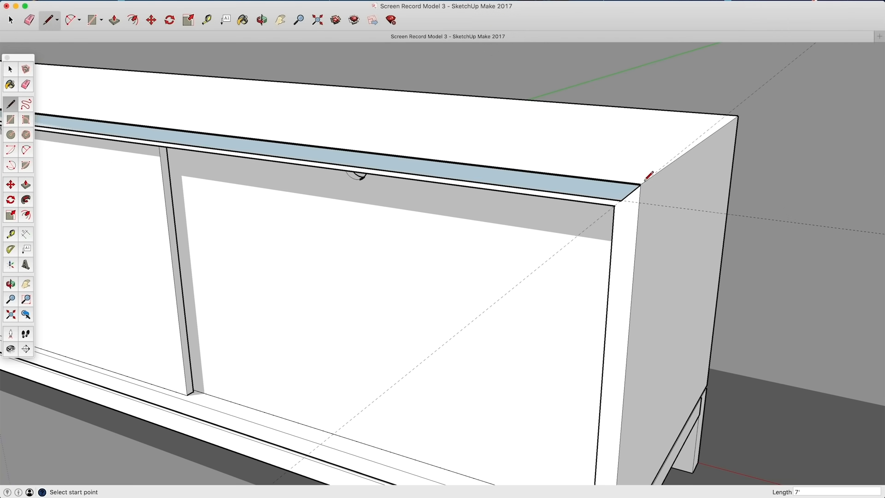
click(639, 185)
Push/Pull the mitred top panel profile to the rear edge of the cabinet.
middle_drag(641, 184, 489, 238)
key(p)
click(464, 266)
click(699, 142)
key(space)
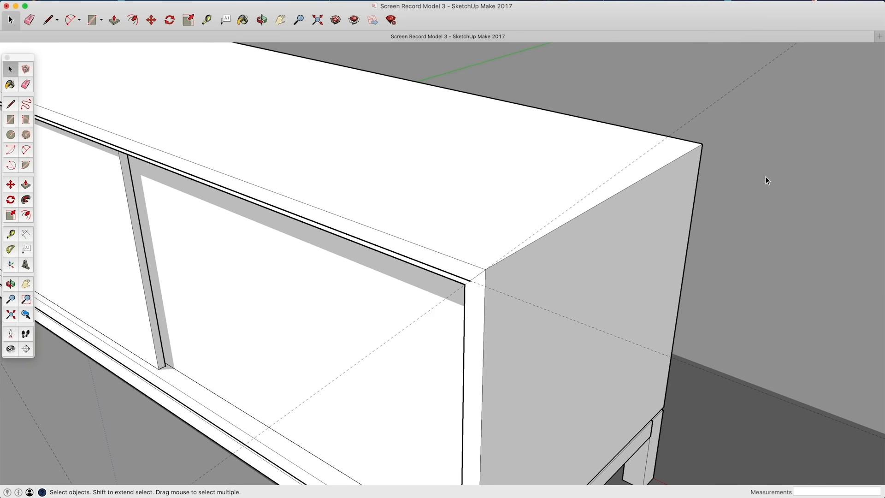
Erase the construction guides and delete the original one-piece cabinet carcass.
key(e)
middle_drag(624, 373, 752, 237)
scroll(751, 237, down, 3)
key(space)
click(681, 274)
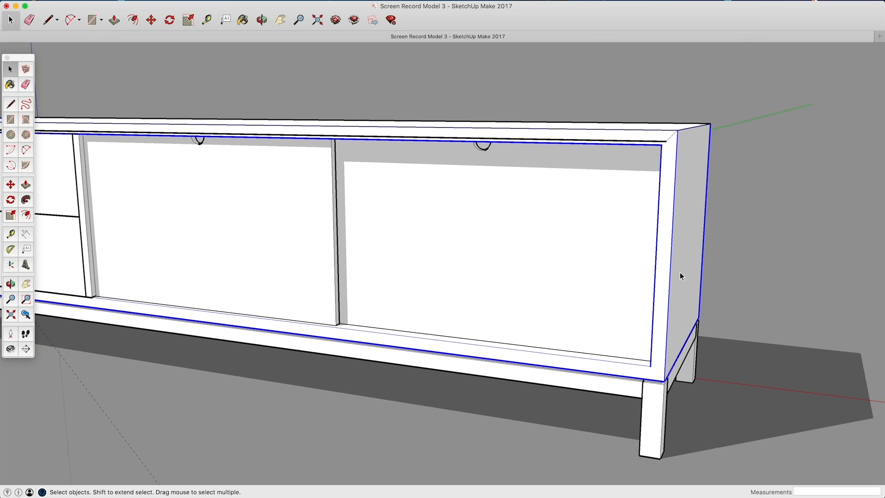
key(Delete)
mouse_move(277, 169)
middle_down()
mouse_move(306, 189)
mouse_move(478, 208)
middle_up()
scroll(480, 211, down, 2)
key(e)
key(space)
Make the entire mitred top panel a component.
triple_click(331, 151)
key(g)
key(Return)
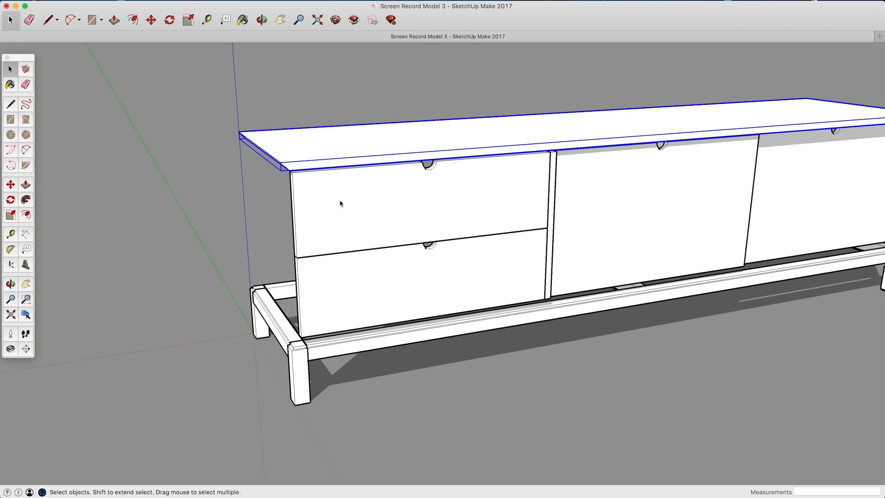
Copy the top panel about 2" straight up and flip the copy along the component's blue axis.
key(m)
key(alt)
click(323, 145)
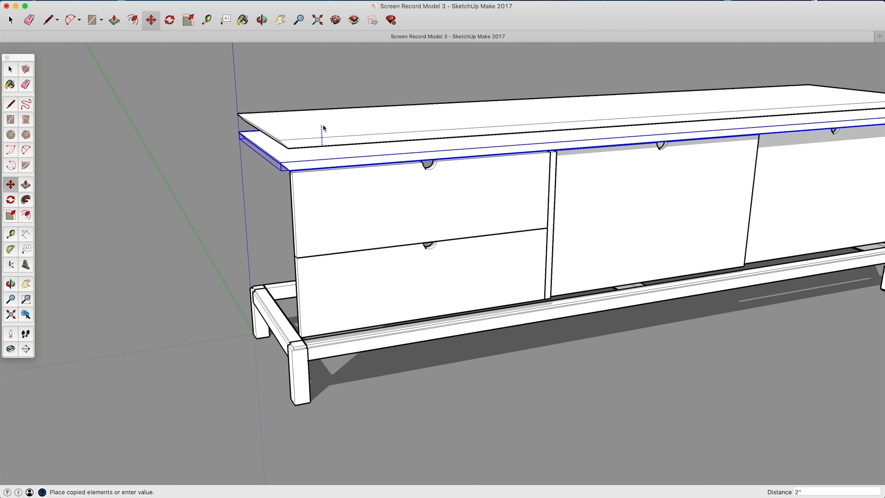
right_click(324, 123)
mouse_move(360, 297)
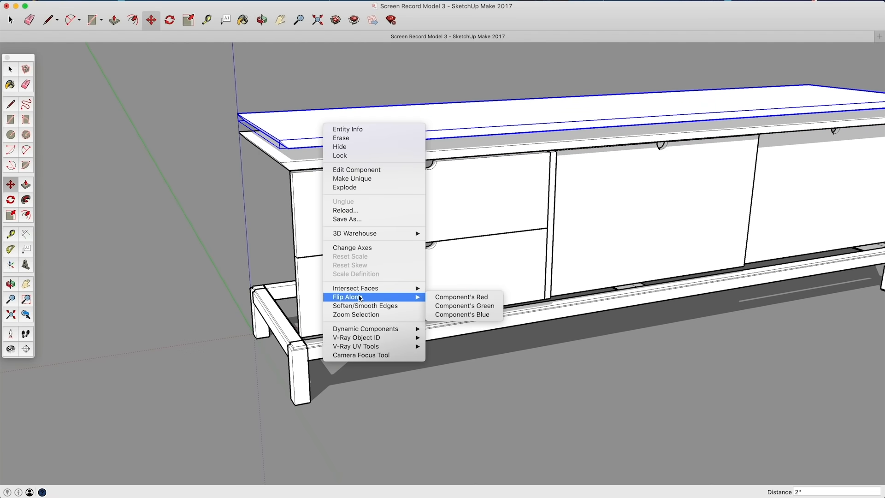
click(444, 316)
Move the flipped panel copy straight down about 1' 7 1/8" to just above the leg base.
middle_drag(284, 203, 273, 92)
scroll(303, 78, up, 4)
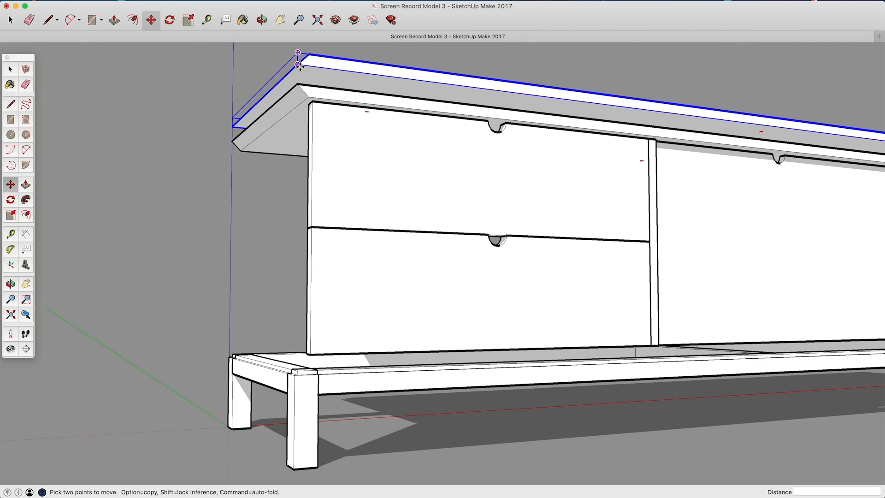
click(298, 53)
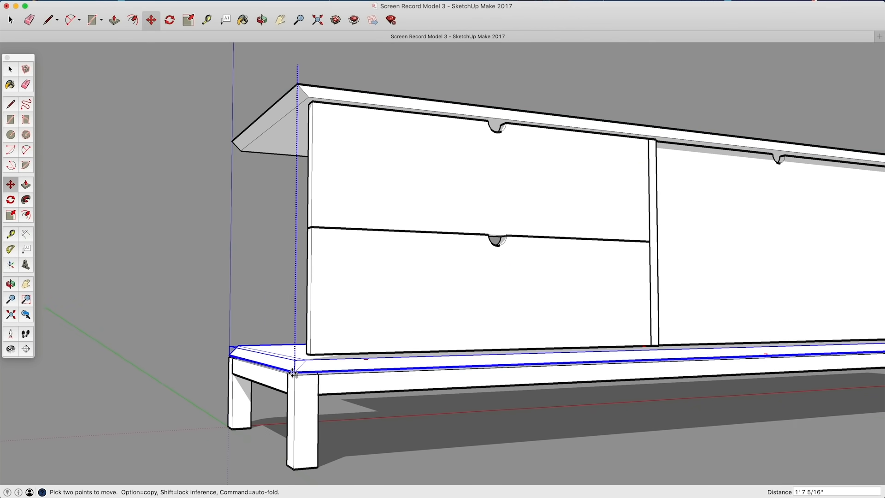
middle_drag(310, 374, 308, 277)
scroll(307, 277, up, 5)
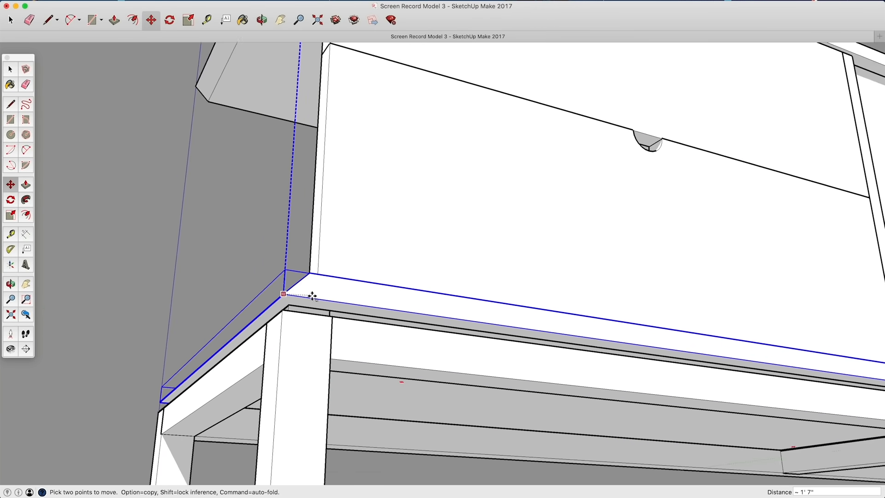
click(253, 303)
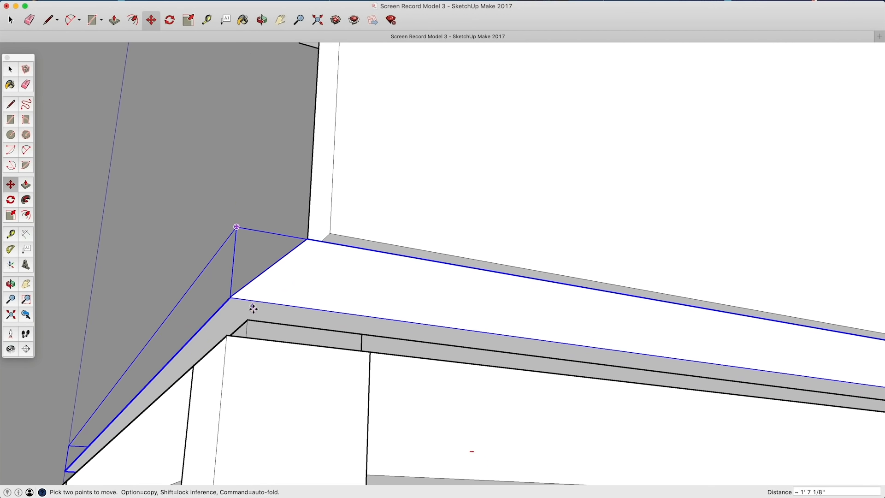
Lower the bottom panel about another 1/8" so it rests on the top of the leg base.
scroll(257, 312, up, 4)
click(257, 314)
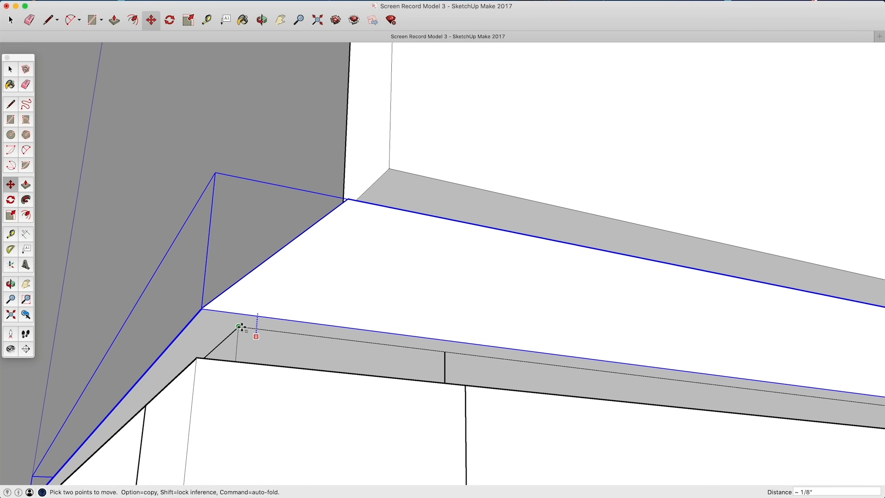
click(241, 328)
key(space)
click(158, 168)
Draw the left side panel's front profile with lines joining the mitred ends of the top and bottom panels.
scroll(353, 228, down, 10)
middle_drag(360, 230, 295, 251)
scroll(296, 254, down, 5)
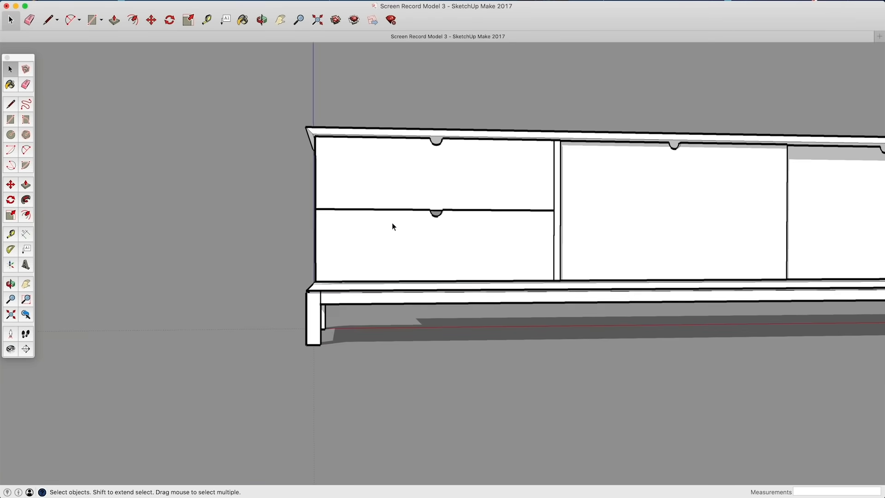
scroll(392, 223, up, 3)
key(l)
scroll(266, 76, up, 3)
click(265, 71)
scroll(268, 83, down, 3)
scroll(279, 257, up, 6)
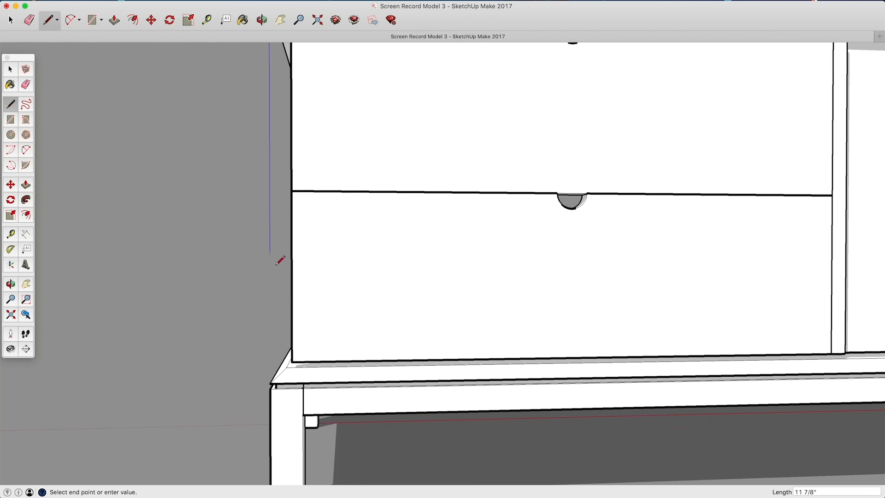
click(294, 245)
scroll(329, 211, down, 4)
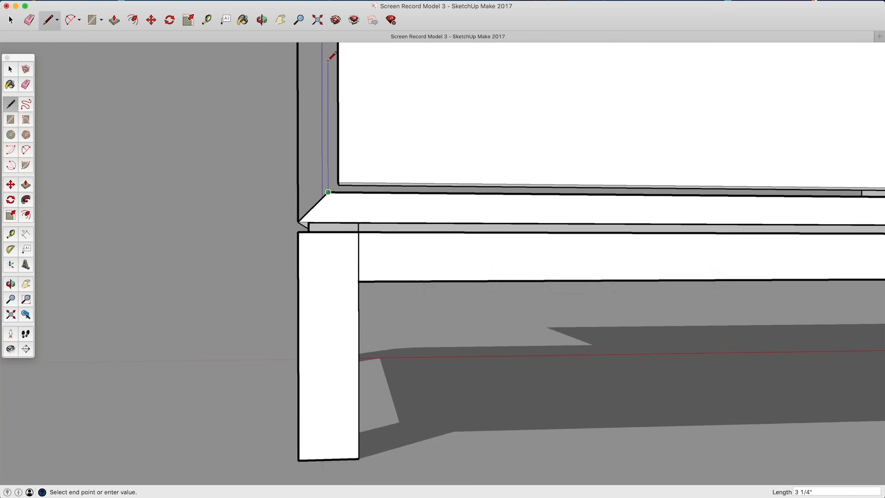
scroll(365, 178, up, 5)
shift+middle_drag(365, 178, 360, 312)
click(347, 163)
Push/Pull the side panel profile 1' 8" to the cabinet's rear edge and make the panel a component.
middle_drag(346, 162, 448, 257)
key(p)
click(483, 272)
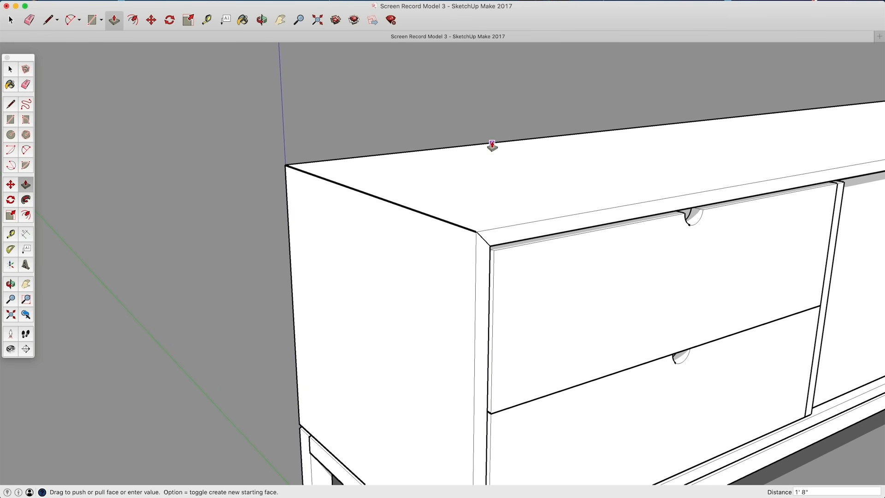
click(492, 145)
key(space)
triple_click(392, 263)
key(g)
Copy the left side panel about 7' 4 5/8" along the red axis and flip the copy along the component's red axis.
scroll(502, 327, down, 5)
middle_drag(507, 328, 300, 246)
key(m)
click(240, 244)
key(alt)
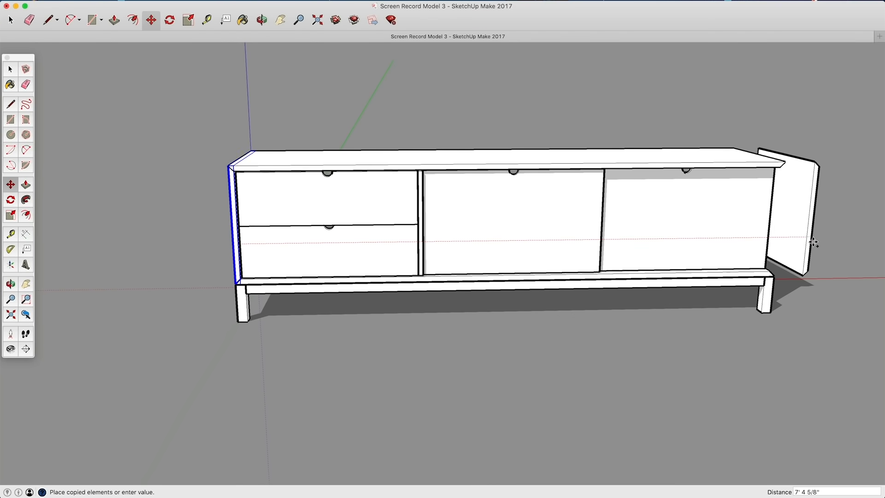
click(814, 242)
shift+middle_drag(814, 243, 376, 231)
right_click(544, 217)
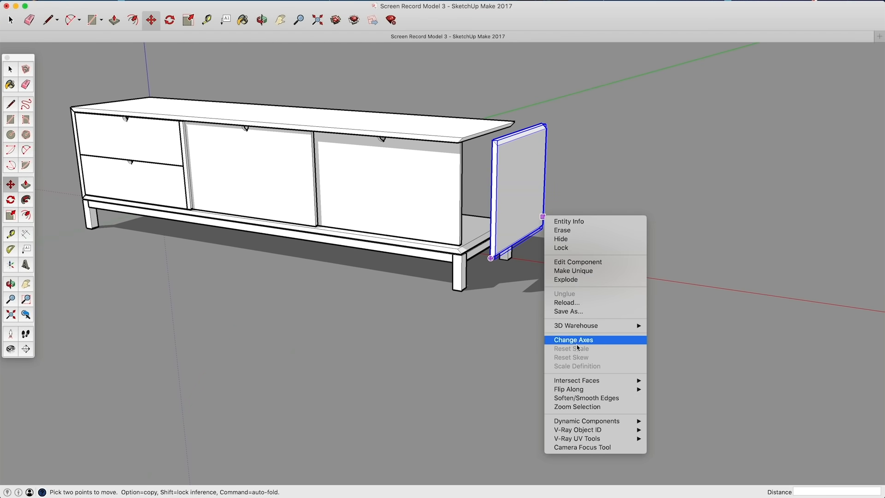
click(662, 389)
Move the flipped side panel by its mitred corner onto the matching corner at the right end of the top panel.
scroll(508, 98, up, 10)
click(579, 61)
middle_drag(469, 105, 521, 196)
click(368, 136)
key(space)
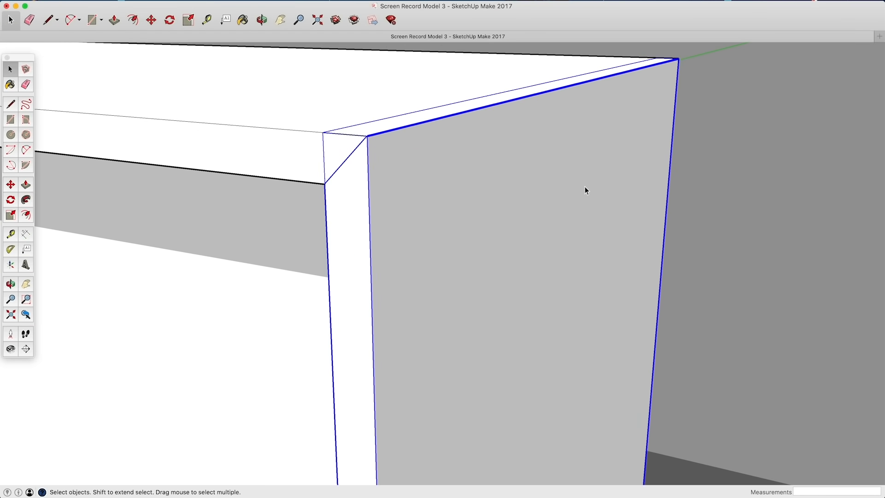
Open the top panel for editing and split its rear edge lengthwise with a line through the midpoints of both mitres.
scroll(582, 187, down, 10)
scroll(726, 230, down, 5)
middle_drag(536, 247, 404, 209)
scroll(238, 142, up, 3)
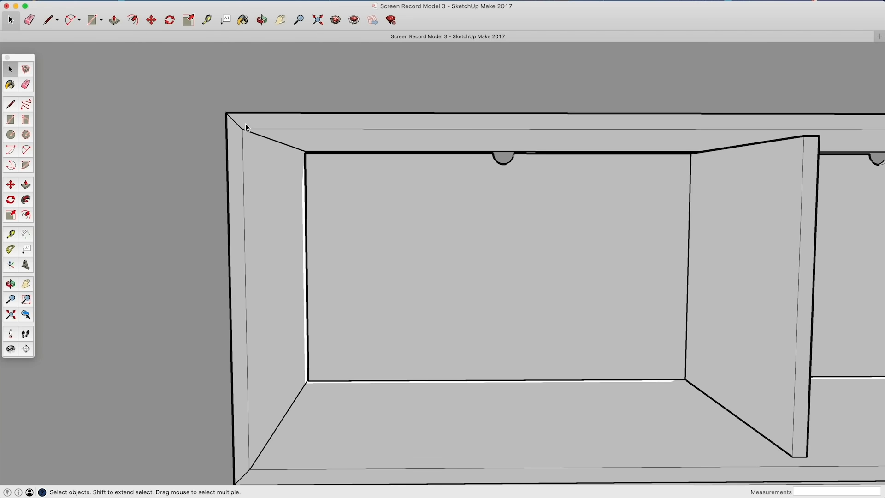
double_click(247, 128)
click(10, 104)
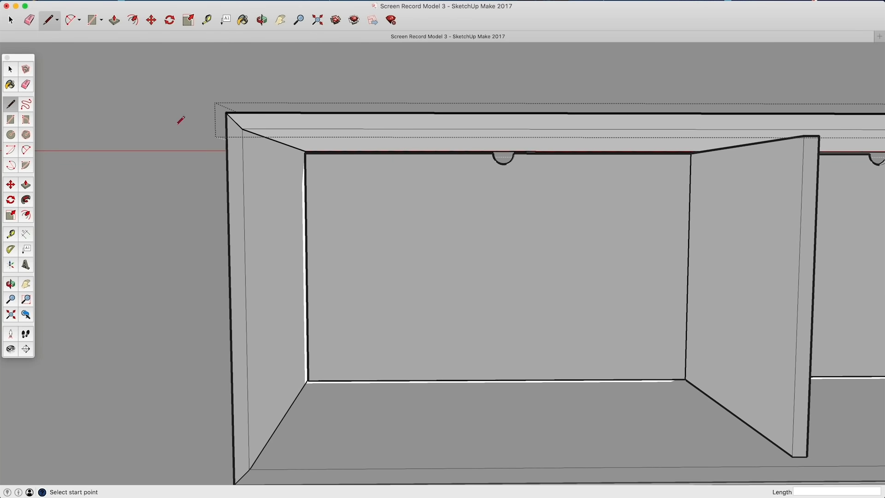
click(235, 120)
scroll(399, 174, down, 5)
shift+middle_drag(576, 213, 499, 211)
scroll(555, 161, up, 6)
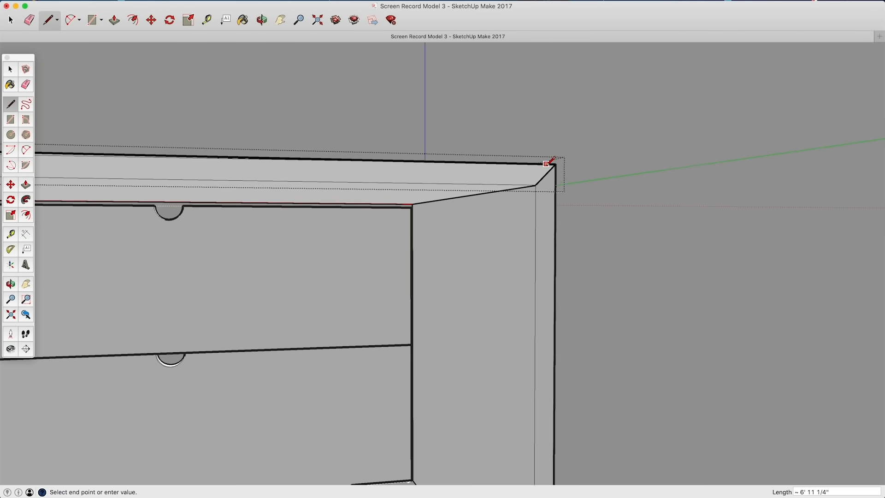
click(546, 181)
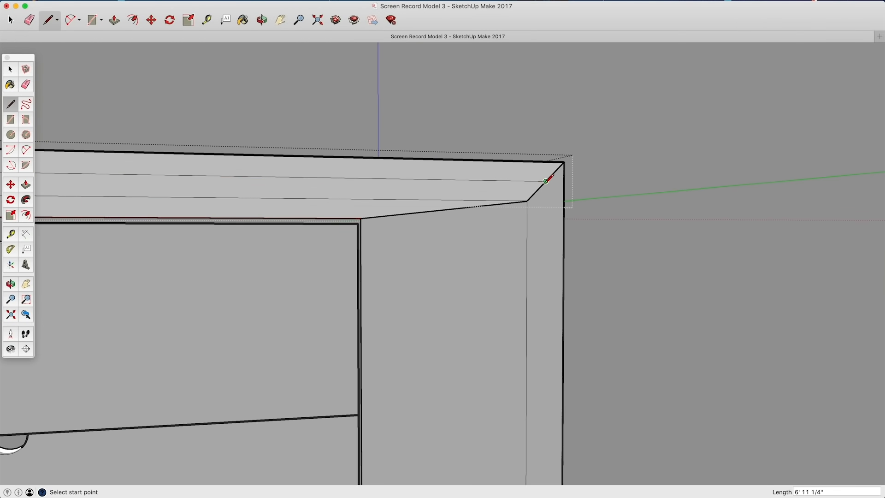
Push/Pull the inner strip of the top panel's rear edge inward to form a rabbet for the back.
key(p)
click(525, 196)
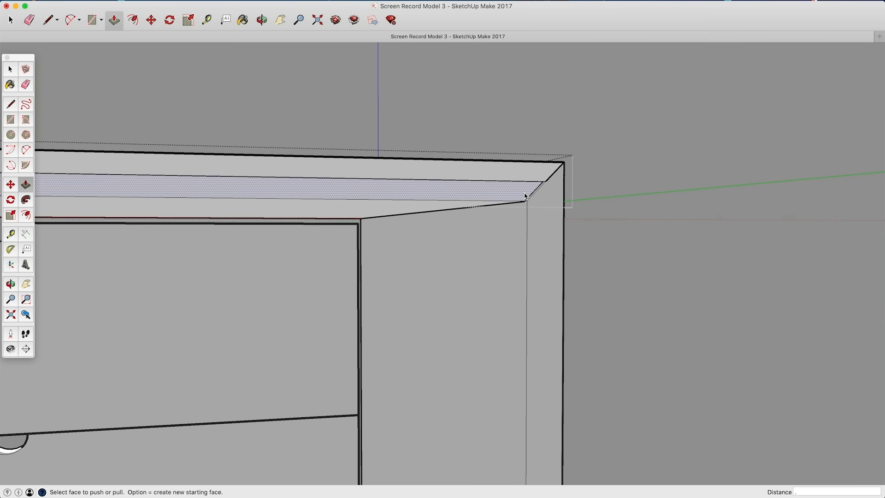
key(space)
Split the side panel's rear edge with a vertical line and Push/Pull its inner strip inward to match the top panel's rabbet.
mouse_move(477, 175)
middle_down()
mouse_move(563, 187)
mouse_move(669, 243)
mouse_move(503, 184)
middle_up()
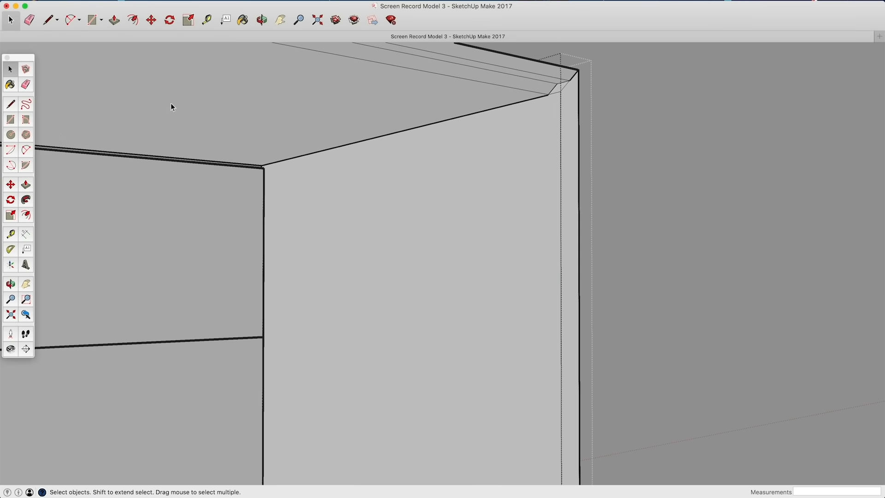
click(18, 106)
click(570, 82)
middle_drag(579, 298, 452, 300)
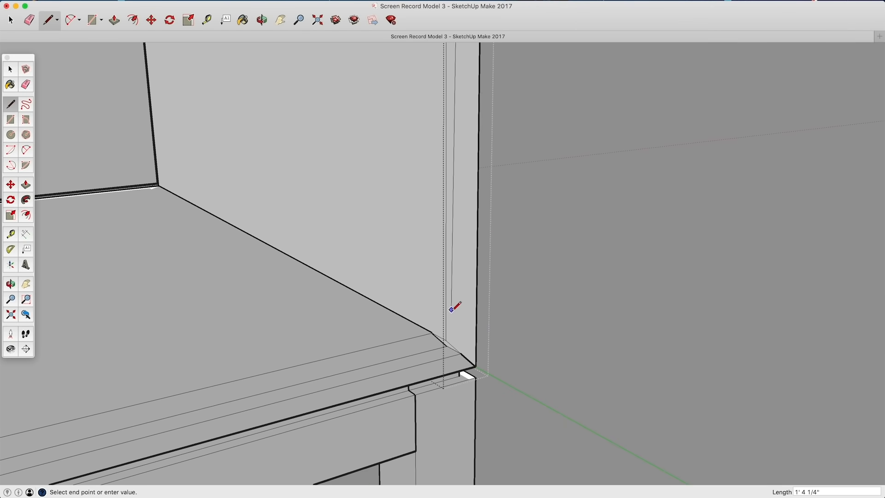
click(461, 353)
key(p)
click(454, 347)
click(432, 343)
key(space)
Draw a rectangle for the back panel between opposite corners of the rabbet around the rear opening.
scroll(544, 302, down, 6)
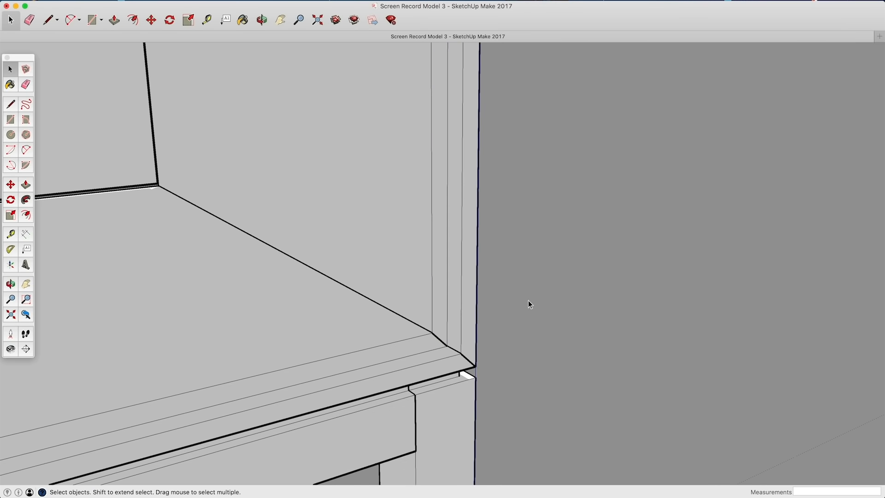
middle_drag(444, 287, 172, 173)
scroll(203, 173, up, 8)
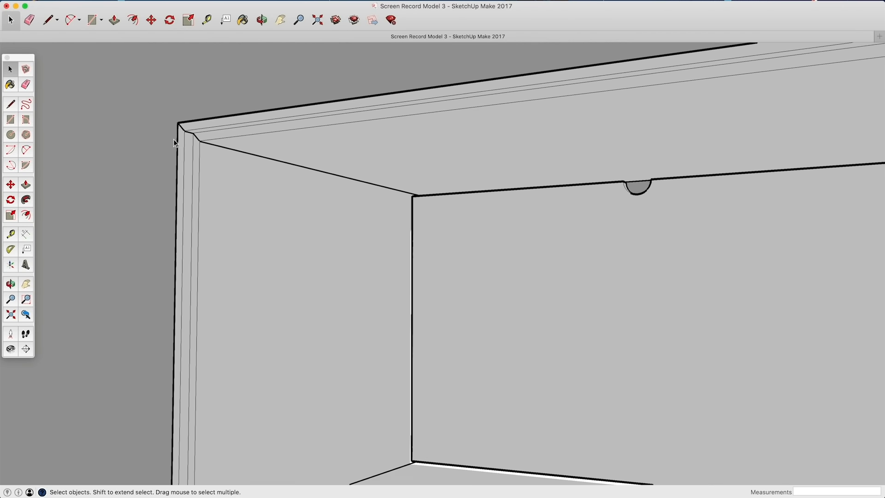
click(13, 122)
scroll(202, 134, up, 2)
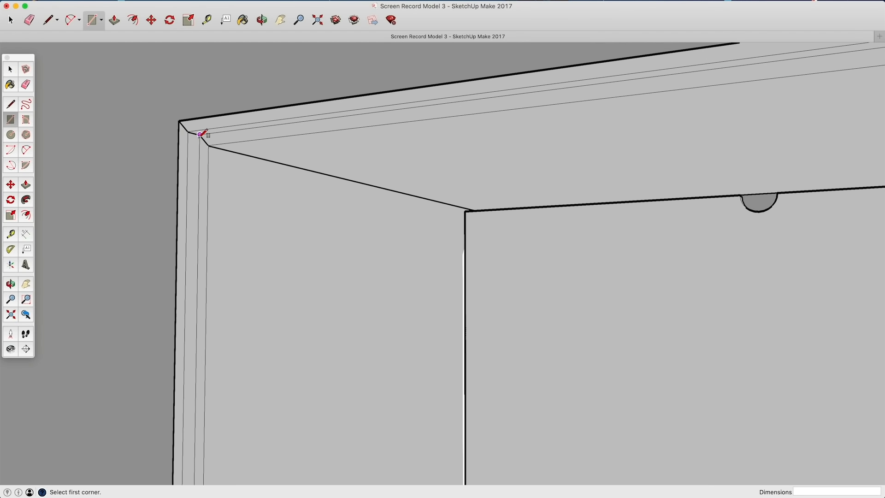
click(201, 134)
middle_drag(203, 198, 295, 282)
scroll(489, 238, up, 6)
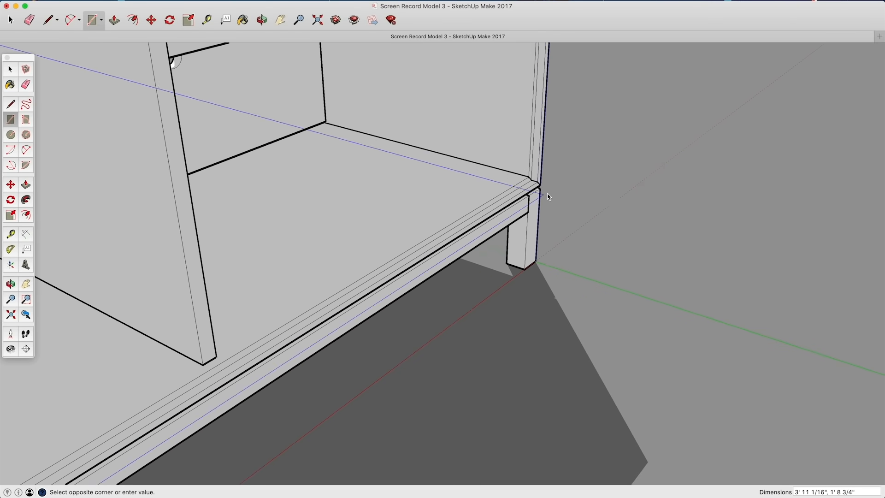
click(527, 177)
Push/Pull the back panel rectangle out to the cabinet's rear edge and make the panel a component.
middle_drag(527, 177, 383, 263)
middle_drag(375, 213, 385, 144)
key(p)
click(393, 136)
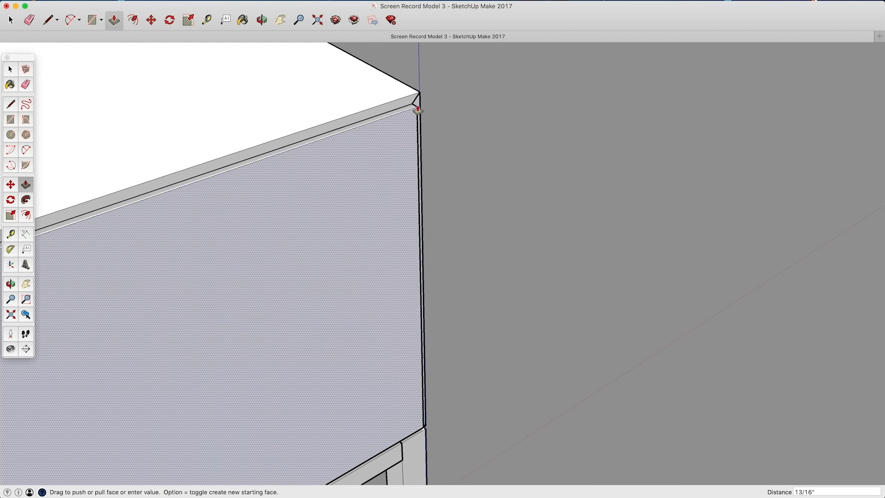
click(415, 99)
key(space)
triple_click(377, 157)
key(g)
click(518, 214)
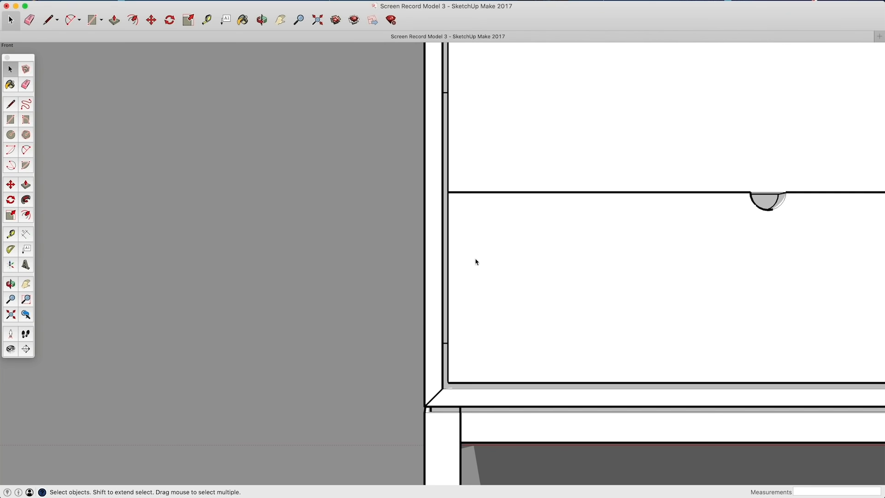
Examine the mitred carcass corners and the fit of the drawer fronts from the front.
scroll(519, 282, down, 7)
scroll(390, 287, down, 3)
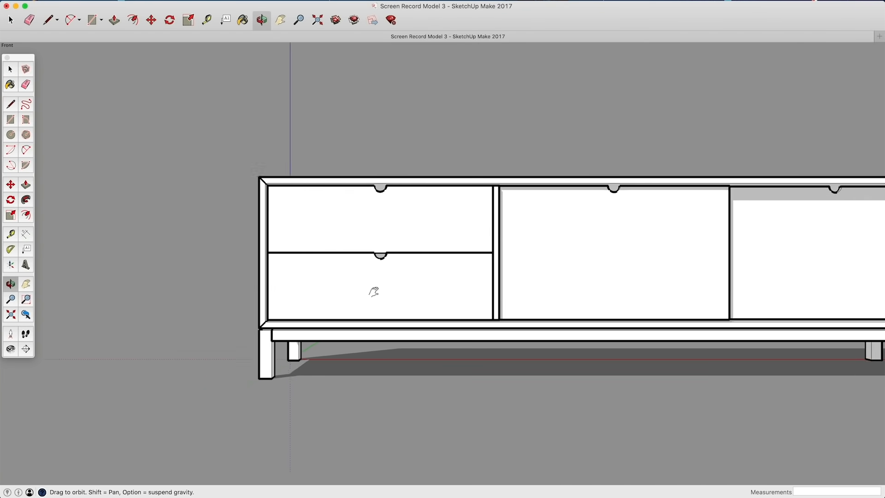
scroll(241, 197, up, 8)
scroll(237, 198, up, 3)
shift+middle_drag(220, 247, 275, 177)
scroll(413, 276, down, 5)
scroll(451, 288, down, 3)
middle_drag(528, 336, 291, 249)
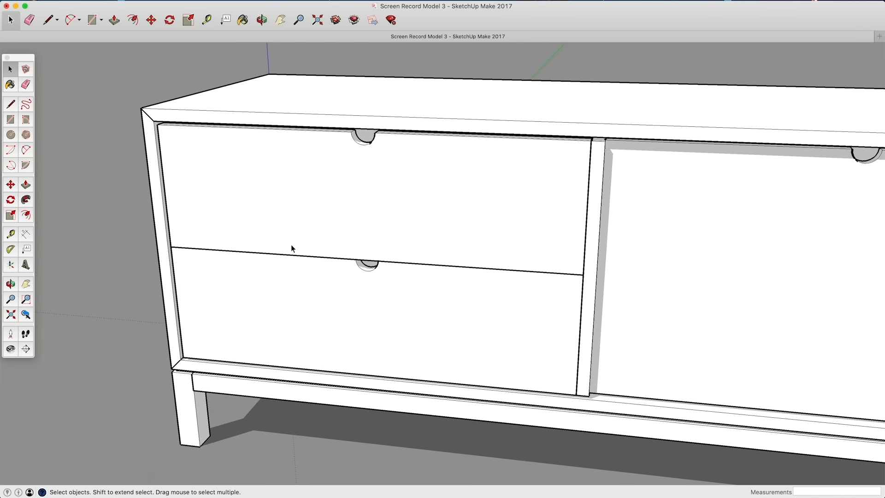
Delete the two drawer fronts and both door panels from the front of the cabinet.
click(325, 231)
key(Delete)
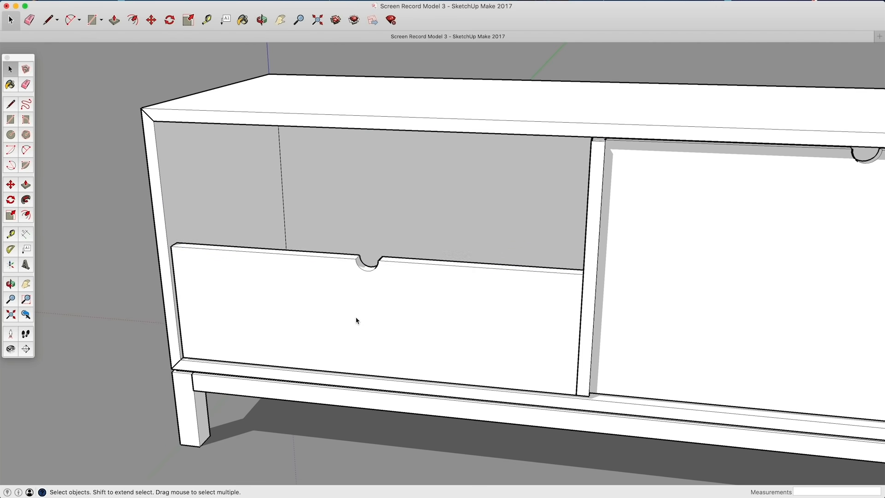
click(356, 319)
key(Delete)
click(674, 295)
scroll(674, 294, down, 3)
scroll(680, 292, down, 2)
middle_drag(687, 288, 401, 267)
shift+click(578, 278)
key(Delete)
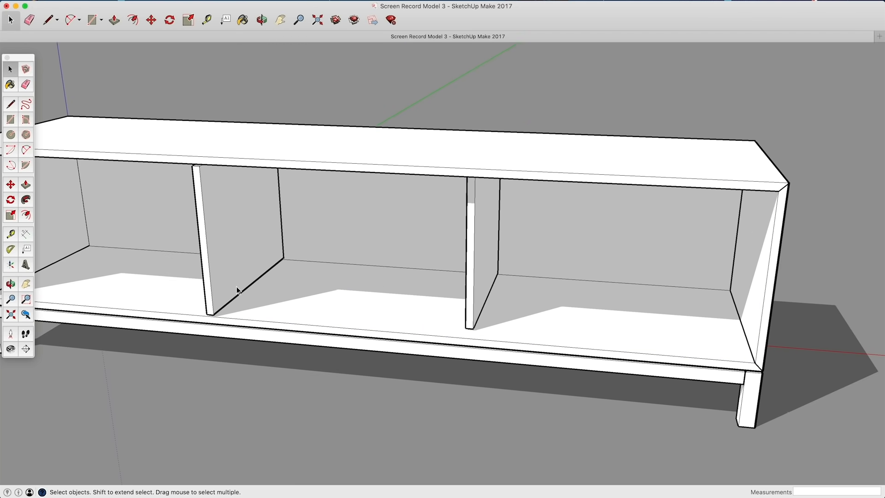
Open the left divider for editing and Push/Pull its upper end 1/4" to meet the underside of the top panel.
middle_drag(178, 278, 342, 286)
scroll(383, 273, up, 5)
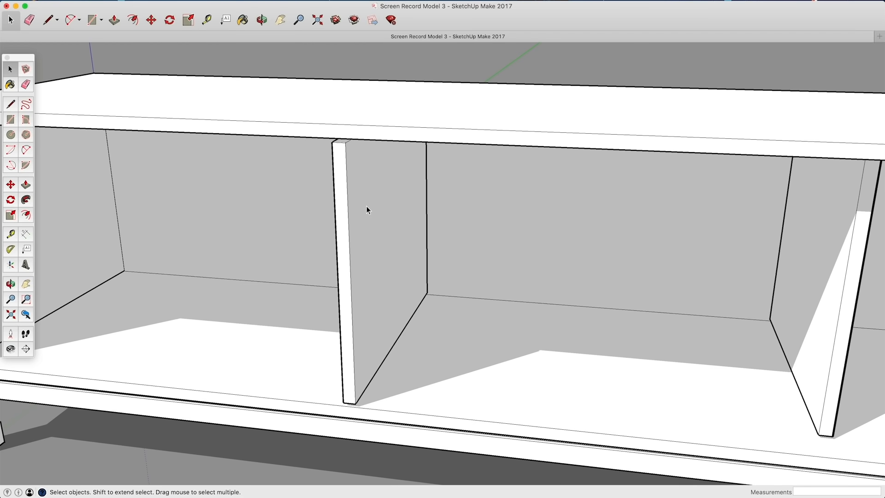
double_click(367, 207)
key(p)
scroll(344, 151, up, 4)
click(344, 150)
click(346, 142)
middle_drag(384, 200, 380, 106)
scroll(377, 283, up, 4)
double_click(377, 282)
scroll(415, 237, down, 6)
key(space)
Push/Pull the divider's opposite end so it meets the bottom panel as well.
middle_drag(441, 199, 446, 143)
scroll(439, 245, up, 5)
scroll(447, 248, up, 3)
key(p)
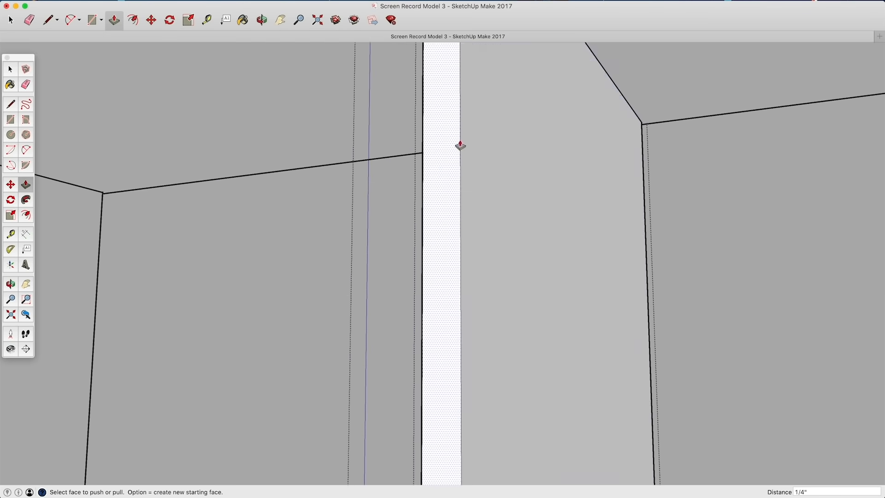
scroll(448, 192, down, 5)
scroll(448, 192, up, 4)
middle_drag(448, 192, 434, 153)
click(427, 314)
click(426, 314)
key(space)
Remove the back panel to open up the rear of the cabinet.
scroll(322, 241, down, 4)
scroll(415, 194, down, 4)
middle_drag(322, 242, 343, 289)
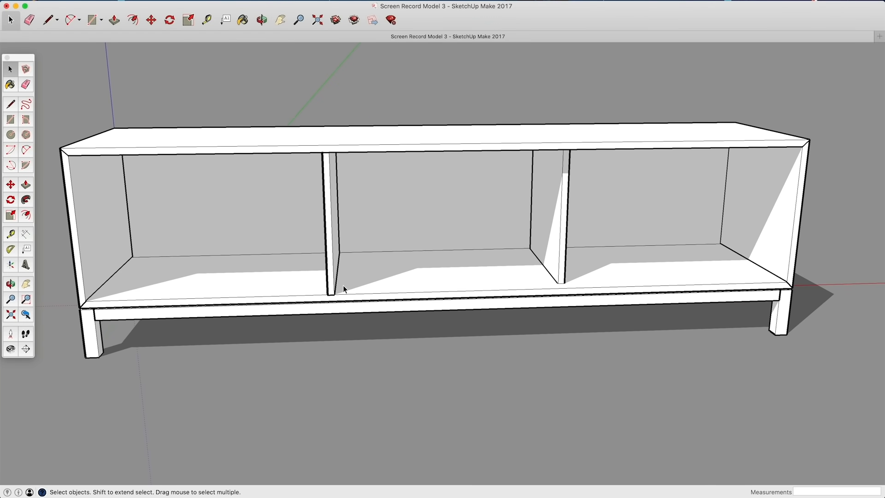
right_click(420, 220)
click(431, 231)
Measure the cabinet's rear opening with the Tape Measure, starting at the inner rear edge of the top panel.
middle_drag(264, 201, 392, 122)
scroll(403, 110, up, 5)
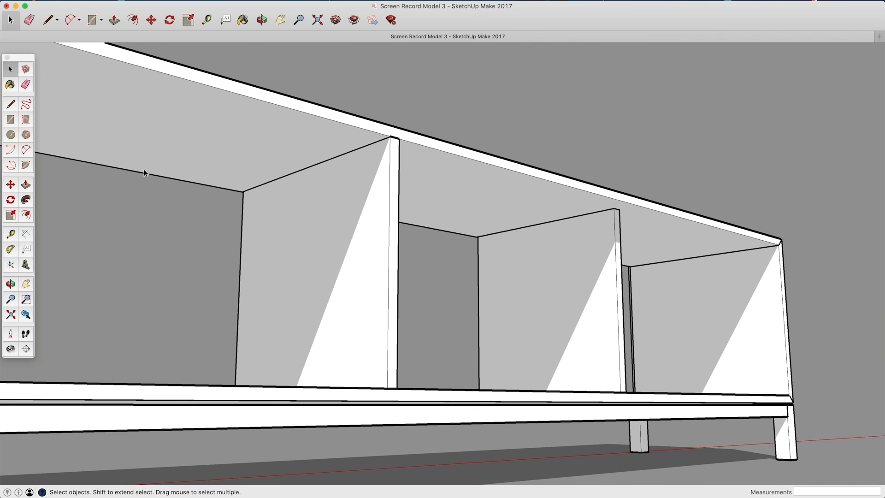
click(10, 234)
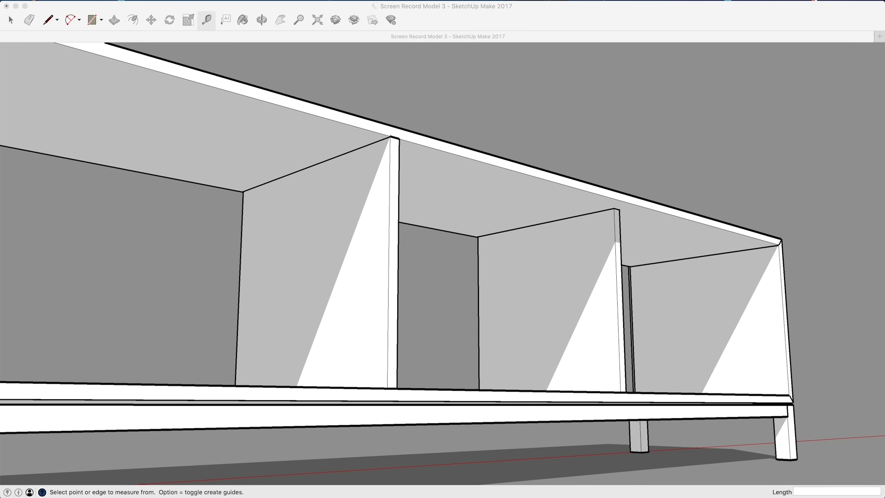
click(293, 161)
click(214, 186)
middle_drag(393, 134, 338, 235)
click(370, 264)
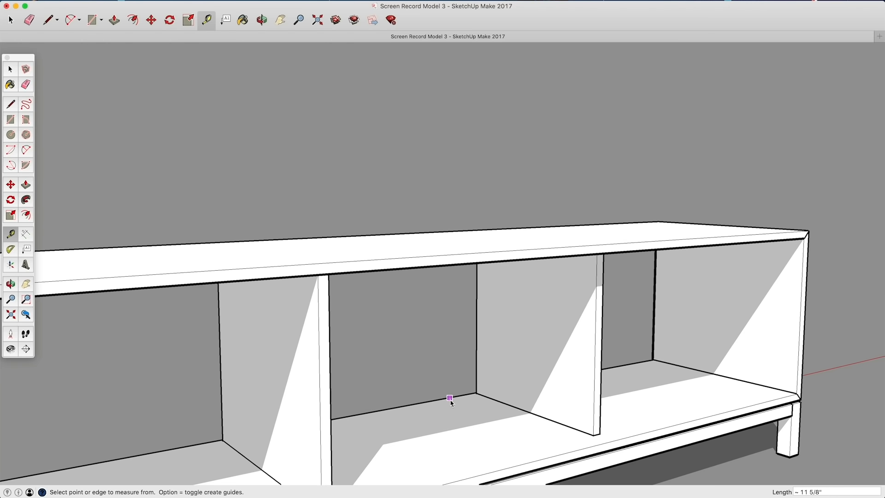
Place a Tape Measure guide on the bottom panel 16.5" in from its rear edge.
middle_drag(452, 400, 460, 322)
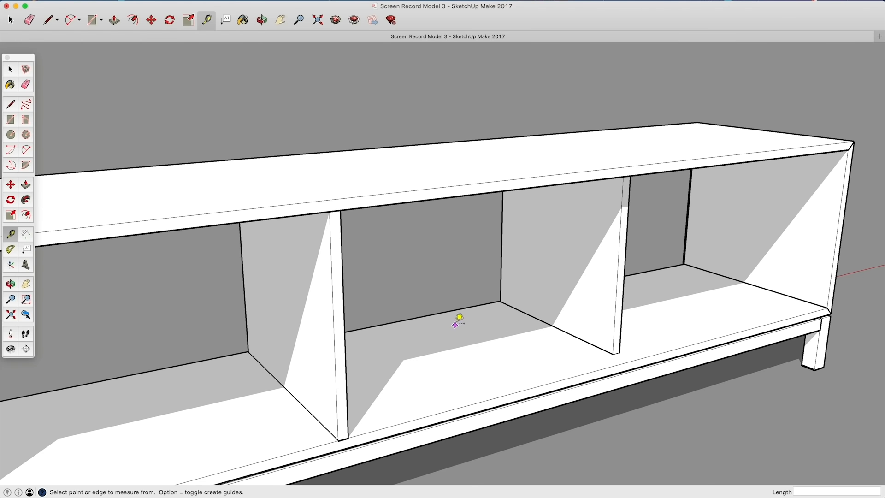
click(450, 311)
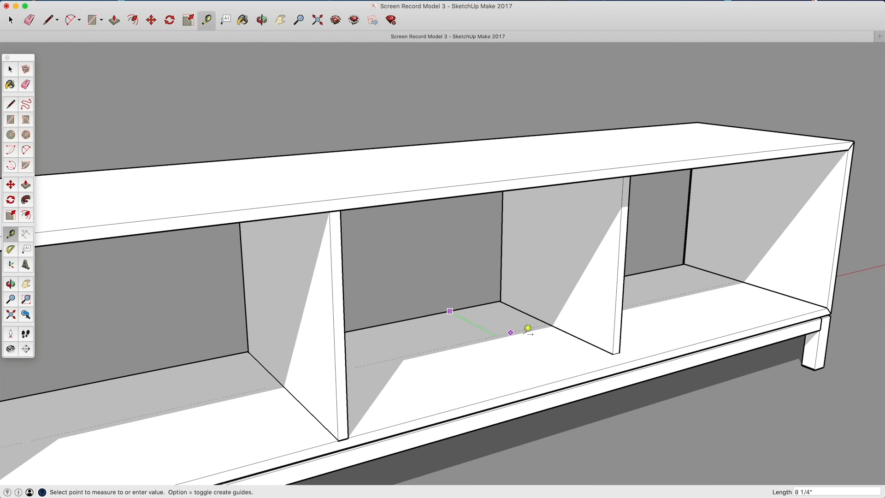
click(611, 353)
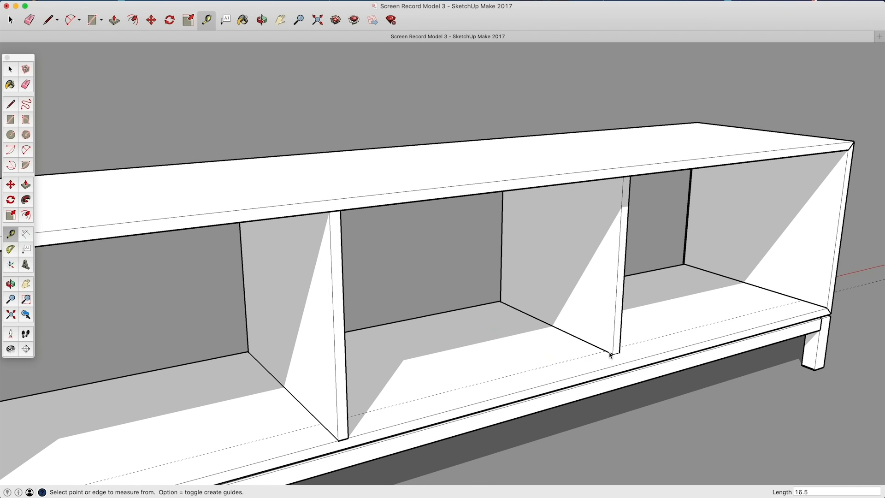
middle_drag(409, 401, 444, 330)
scroll(378, 341, down, 4)
middle_drag(378, 341, 764, 348)
scroll(666, 272, up, 6)
middle_drag(542, 300, 419, 391)
key(space)
double_click(521, 308)
key(l)
scroll(554, 333, up, 5)
scroll(552, 318, down, 4)
key(space)
click(399, 398)
Open one divider for editing and Push/Pull its rear face out to the inner edge of the back rabbet.
scroll(400, 397, down, 3)
double_click(500, 328)
middle_drag(500, 328, 460, 364)
scroll(460, 364, up, 4)
key(p)
click(405, 364)
click(417, 375)
scroll(392, 369, down, 4)
key(space)
Open the other divider and extend its rear face with Push/Pull to the rabbet's inner edge too.
click(350, 358)
double_click(444, 268)
scroll(348, 312, up, 4)
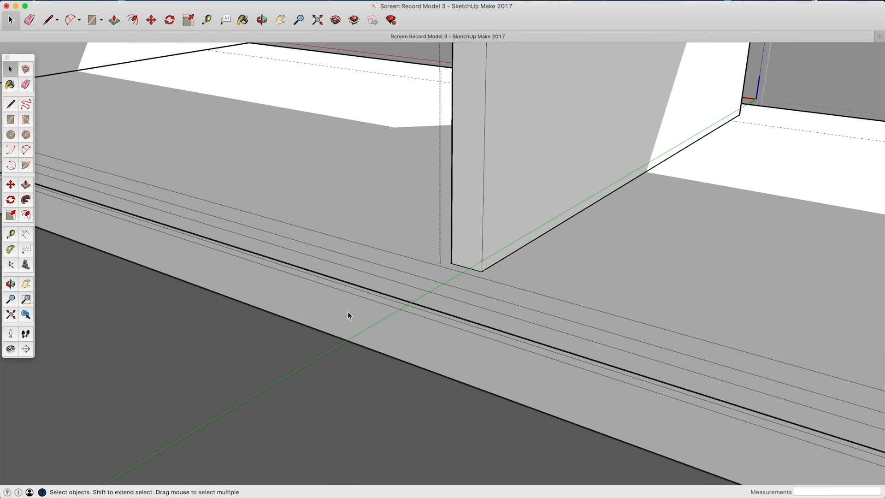
key(p)
click(465, 256)
click(468, 290)
key(space)
Place guides 1/4" in from both side faces of the divider at its rear and measure the gap between them.
scroll(475, 354, down, 6)
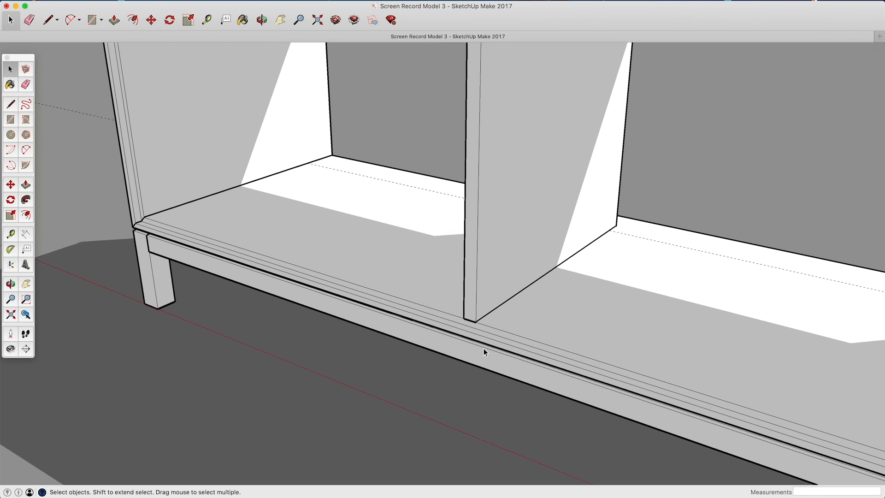
middle_drag(485, 347, 407, 342)
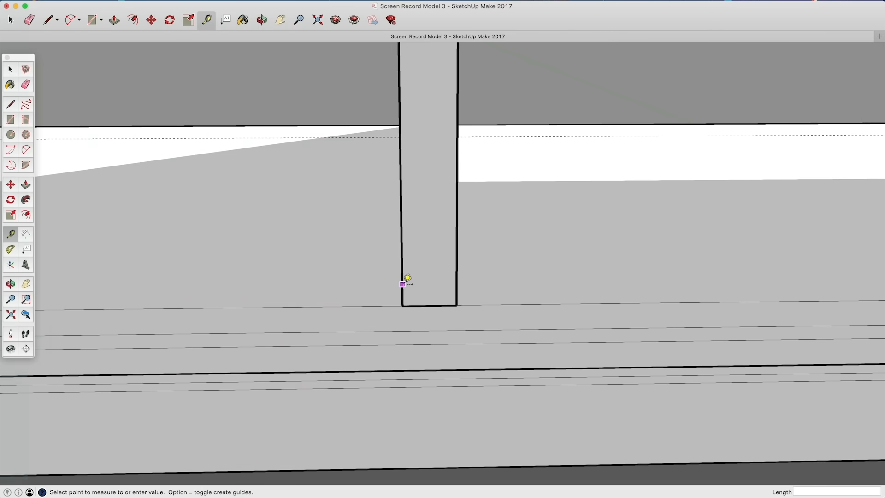
click(403, 279)
text(.25)
key(Return)
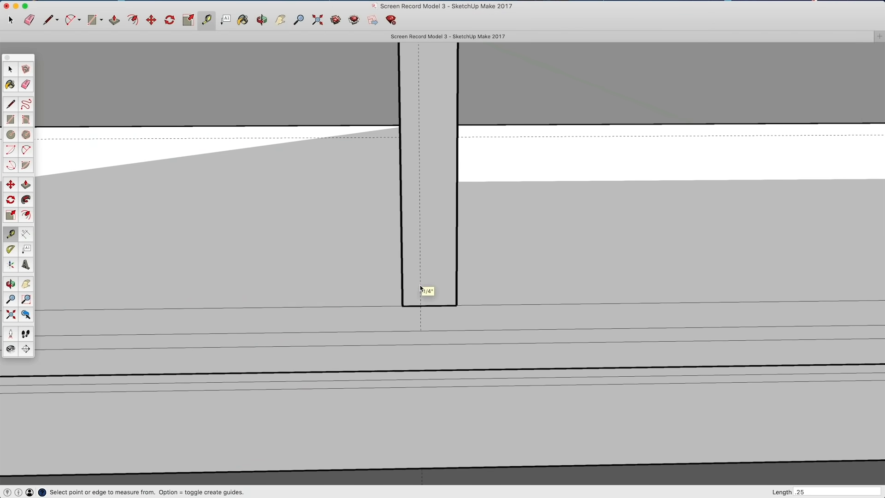
click(457, 291)
text(.25)
key(Return)
click(421, 295)
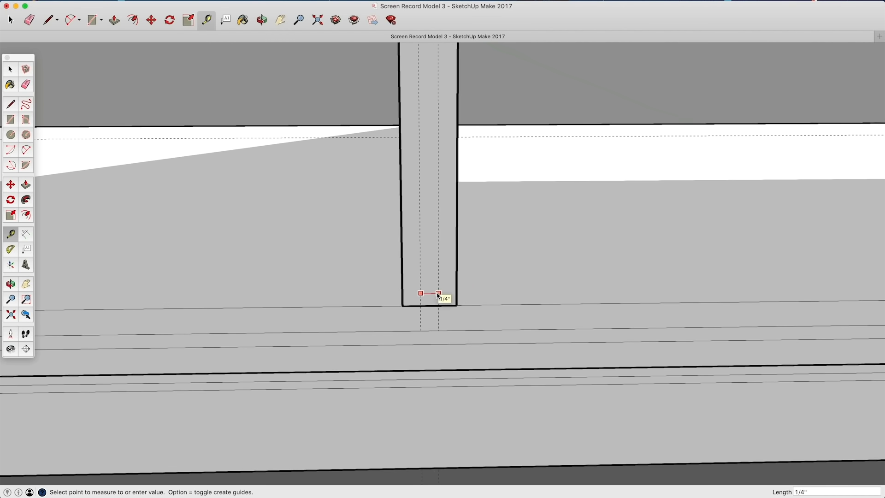
key(space)
Draw two lines along the guides on the bottom panel, from the divider's lower edge across the 3/8" rabbet strip.
middle_drag(433, 298, 456, 317)
click(13, 107)
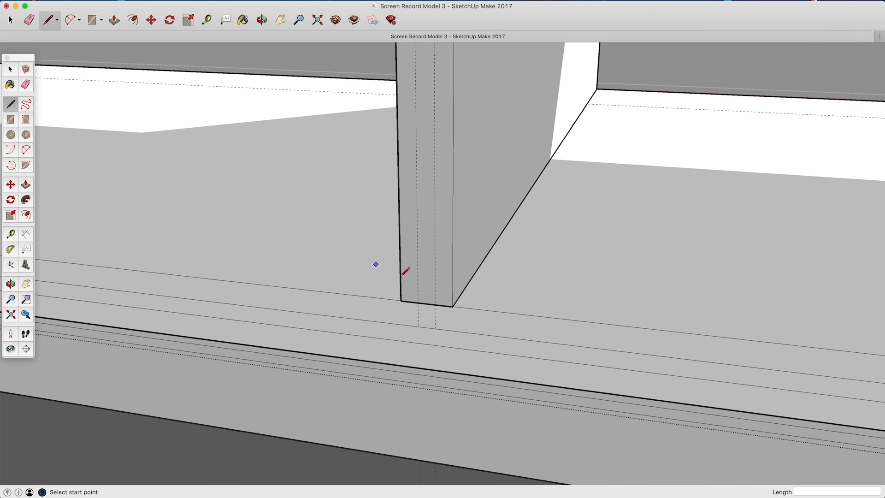
scroll(429, 302, up, 2)
click(412, 301)
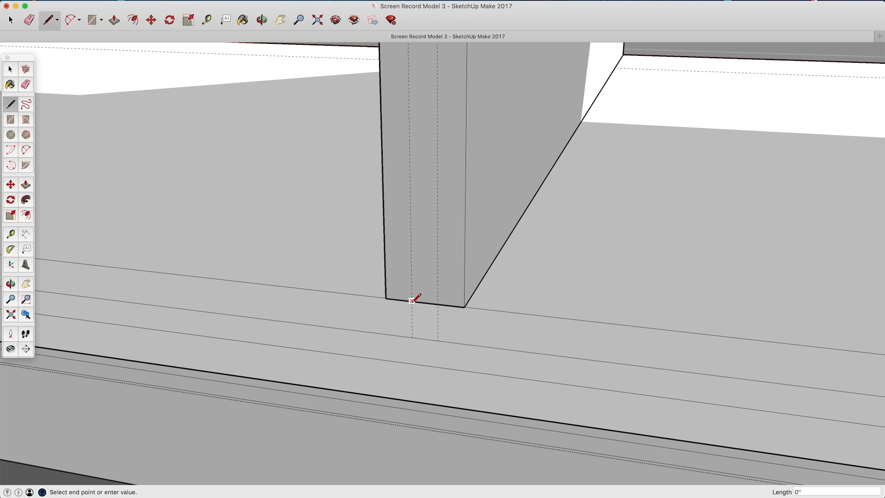
click(412, 337)
click(438, 304)
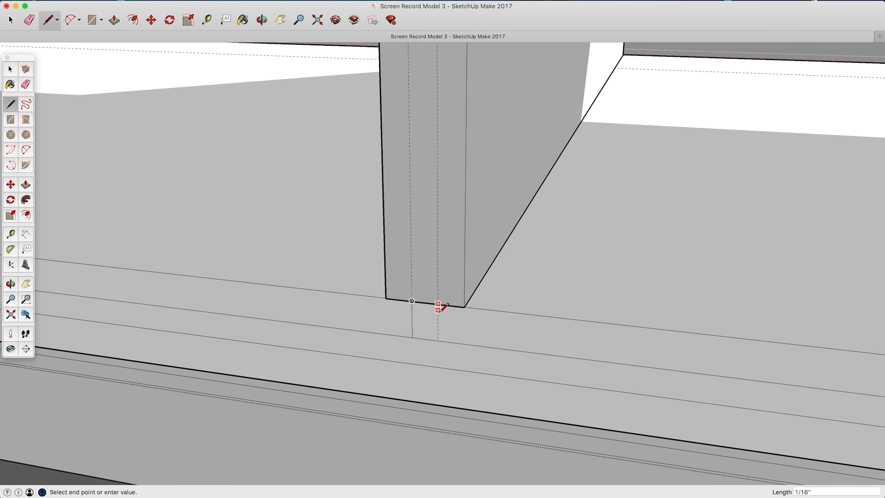
click(438, 340)
Push/Pull the face between the two lines forward to the 16.5" guide as a stopped groove, and erase the divider's guides.
scroll(438, 340, down, 1)
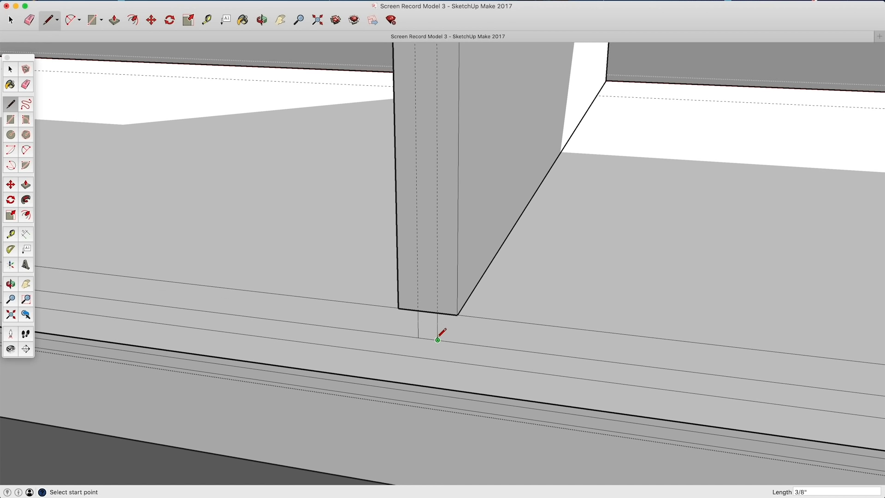
scroll(438, 340, down, 1)
key(p)
click(431, 332)
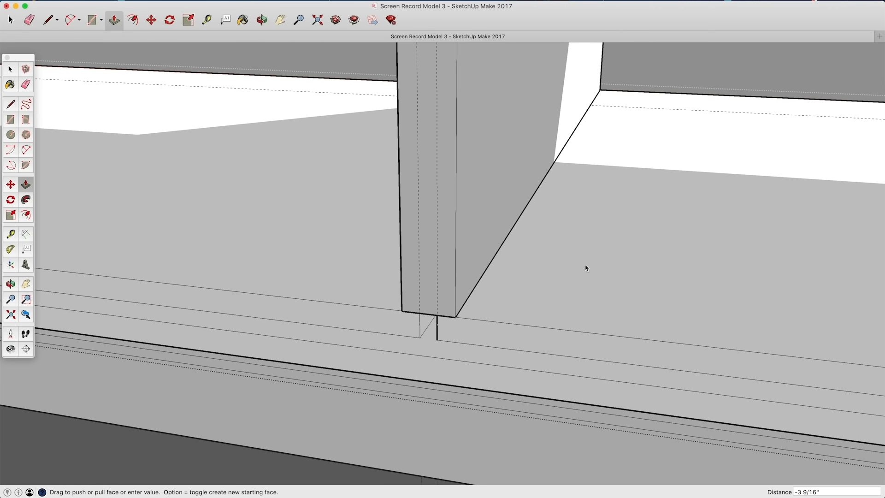
click(646, 110)
key(space)
scroll(665, 71, down, 5)
key(e)
Place guides 1/4" in from both side faces of the other divider at its rear.
scroll(458, 266, down, 3)
mouse_move(784, 304)
shift+middle_down()
mouse_move(465, 279)
mouse_move(293, 229)
shift+middle_up()
key(t)
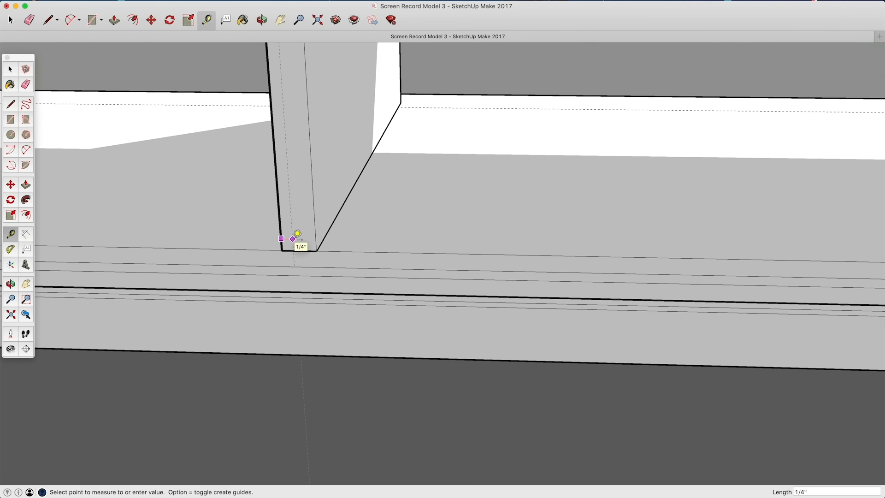
key(space)
Draw a 1/4" by 3/8" rectangle below the other divider and Push/Pull it to the 16.5" guide as a second groove.
scroll(302, 246, up, 2)
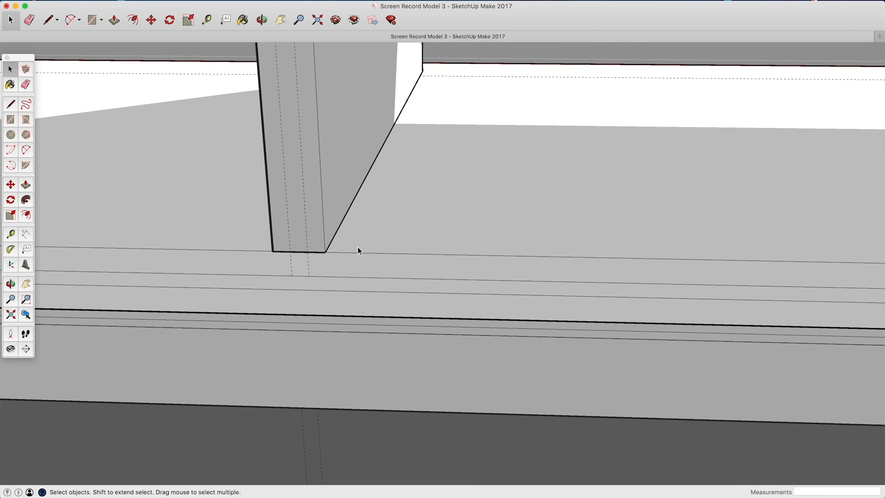
key(r)
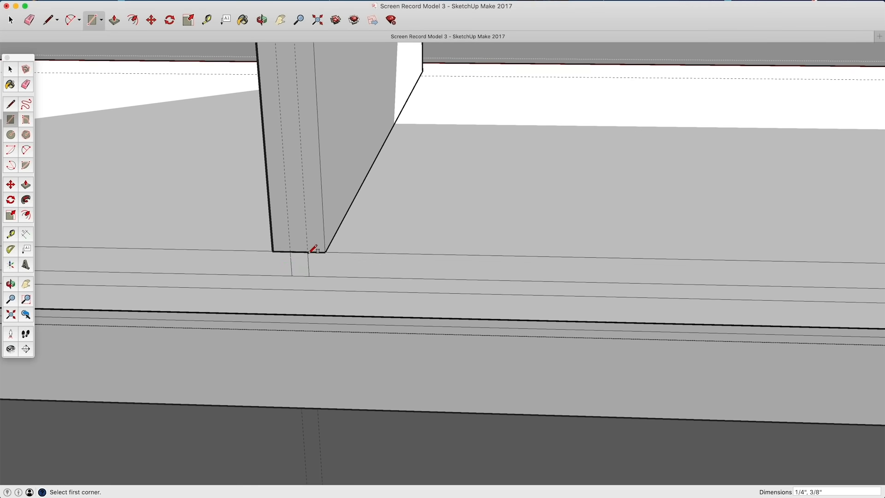
key(p)
click(483, 77)
key(space)
scroll(329, 461, down, 3)
click(325, 468)
Try lifting the top panel off the cabinet and tilting it to expose its underside, and undo both changes.
scroll(368, 374, down, 5)
middle_drag(383, 346, 386, 251)
key(m)
click(390, 230)
click(387, 114)
key(space)
middle_drag(489, 277, 351, 116)
scroll(387, 108, up, 5)
middle_drag(470, 184, 610, 334)
key(m)
click(612, 315)
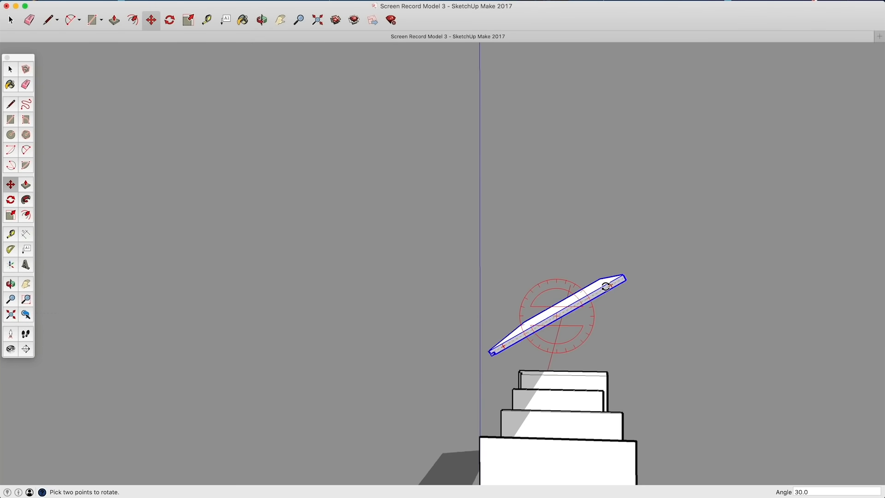
click(561, 277)
key(super+3)
key(space)
middle_drag(277, 168, 477, 306)
key(super+z)
key(super+z)
Open the left divider for editing and adjust its front edge with Push/Pull.
middle_drag(509, 376, 374, 268)
scroll(132, 194, up, 4)
middle_drag(132, 195, 256, 253)
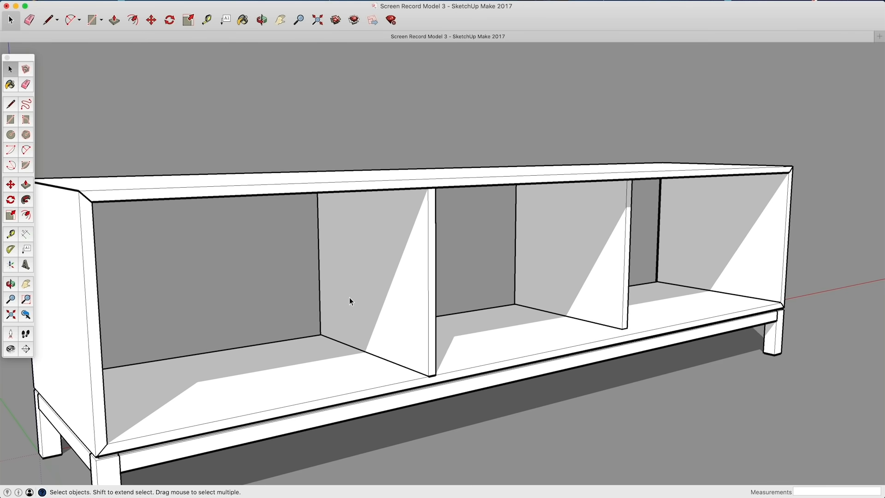
middle_drag(426, 309, 344, 358)
scroll(322, 362, up, 5)
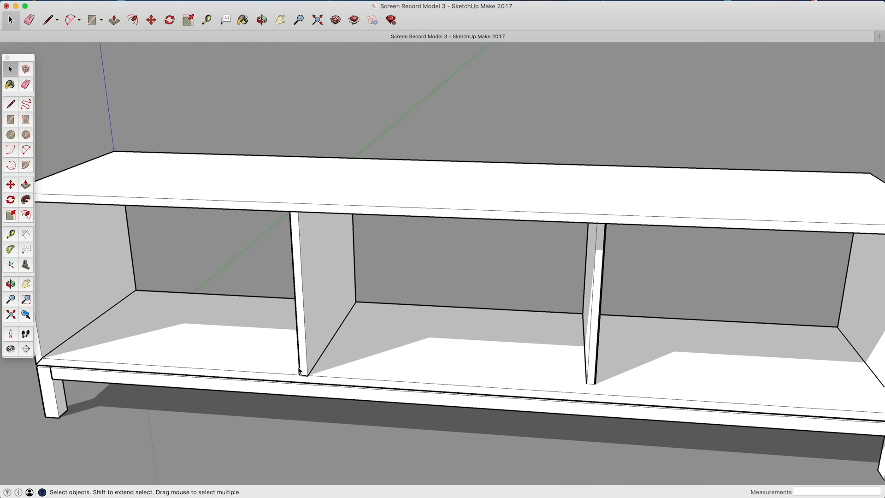
double_click(304, 367)
scroll(304, 368, down, 4)
scroll(305, 368, up, 5)
key(p)
click(304, 376)
click(344, 367)
key(Return)
key(space)
click(460, 242)
Copy the top panel straight up so the copy floats above the cabinet.
scroll(309, 263, down, 3)
shift+middle_drag(309, 263, 345, 336)
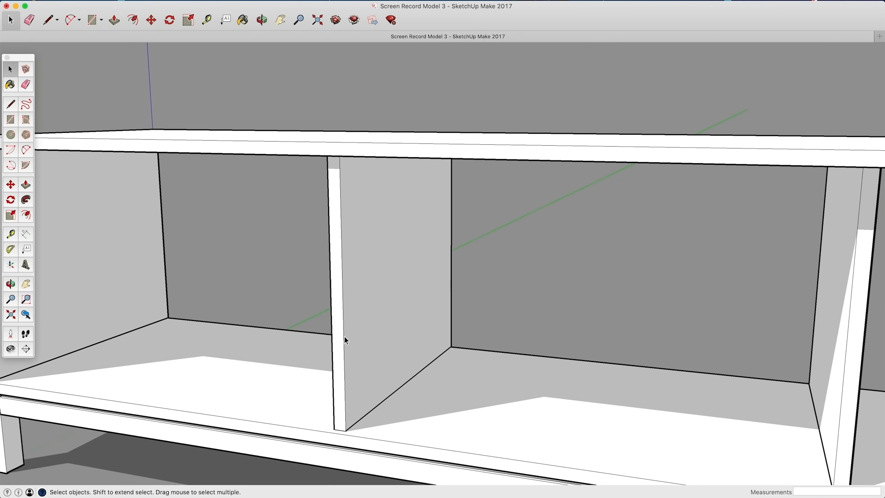
middle_drag(763, 300, 371, 328)
scroll(444, 355, up, 5)
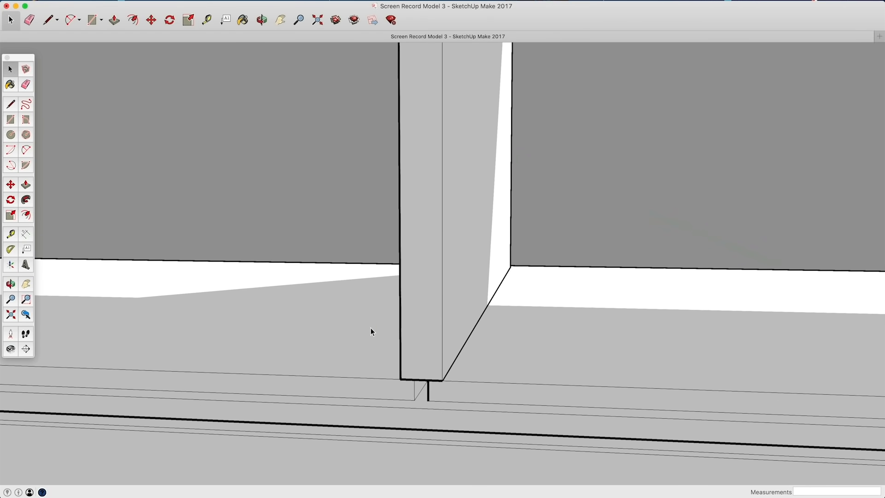
scroll(371, 327, down, 2)
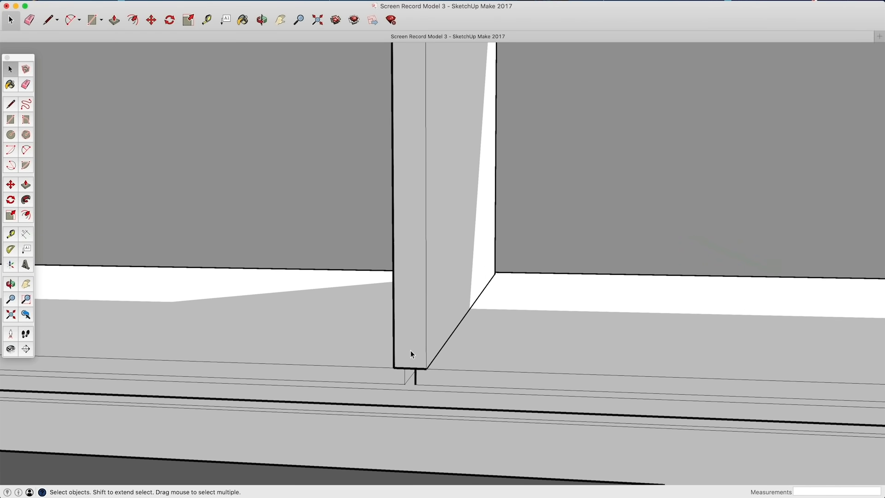
scroll(410, 354, down, 8)
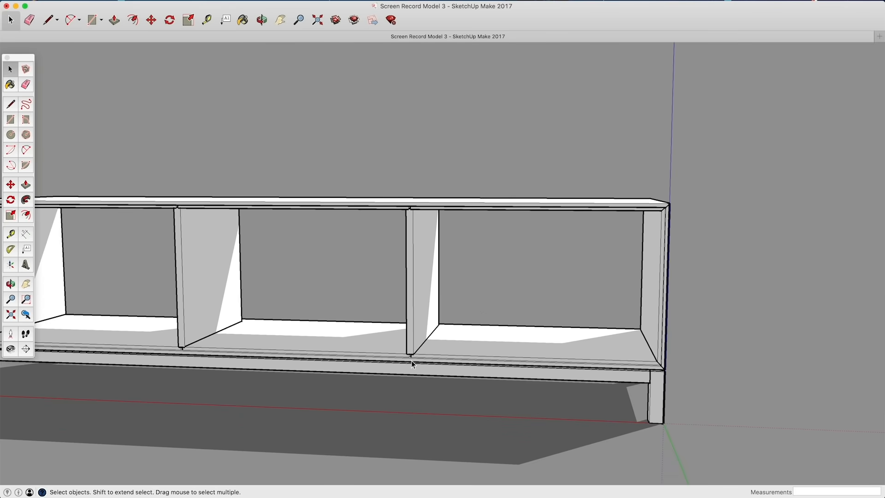
middle_drag(411, 360, 434, 285)
click(435, 285)
key(m)
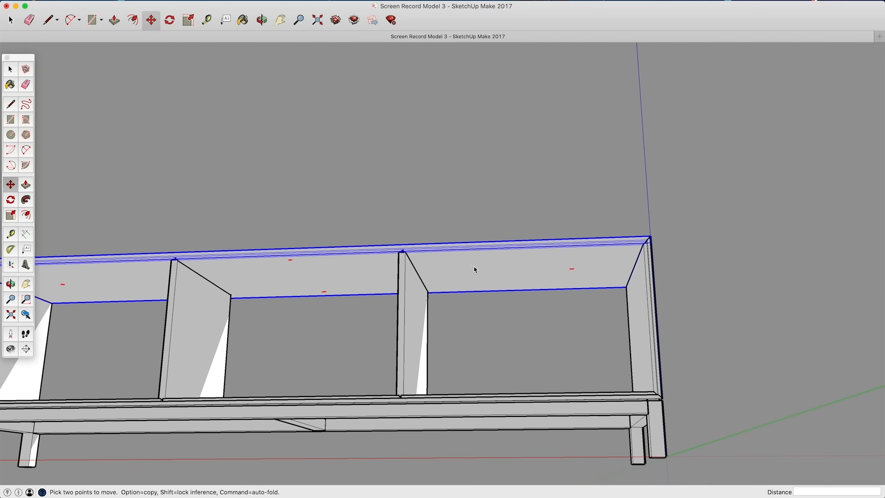
click(474, 174)
key(space)
Open the divider for editing and outline a tongue on its upper rear end, matching the groove in the top panel.
scroll(468, 223, up, 5)
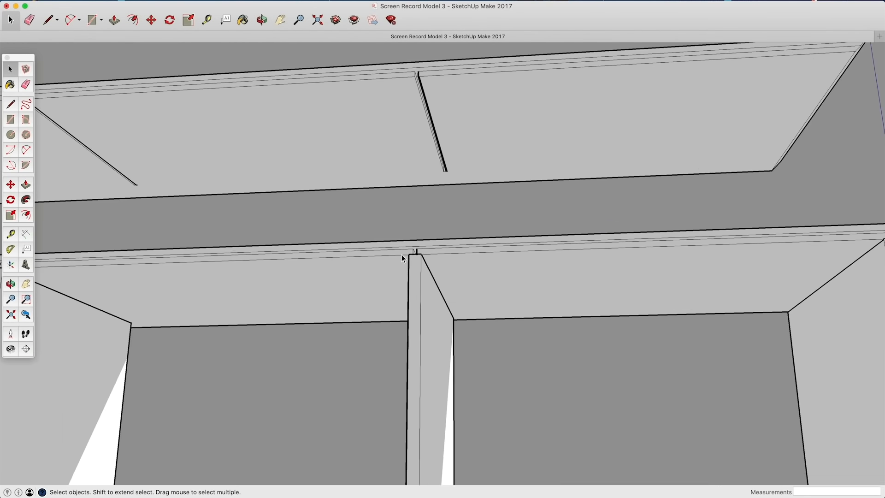
double_click(422, 281)
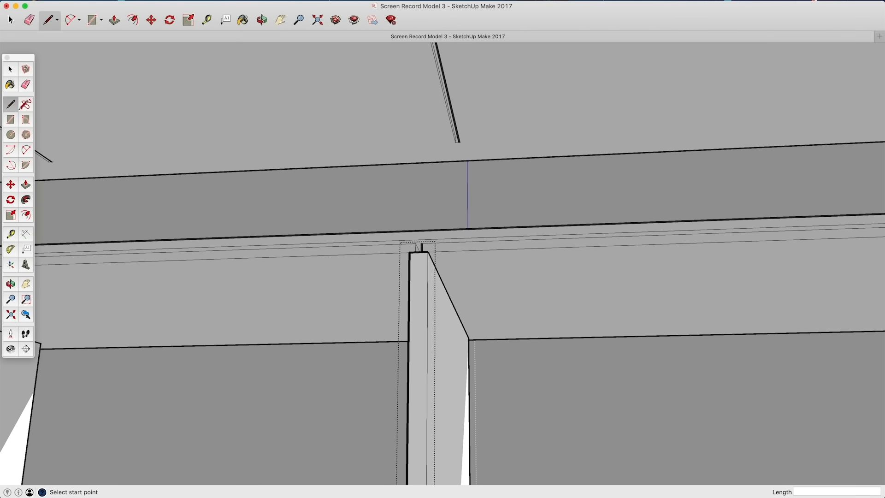
key(l)
scroll(410, 256, up, 3)
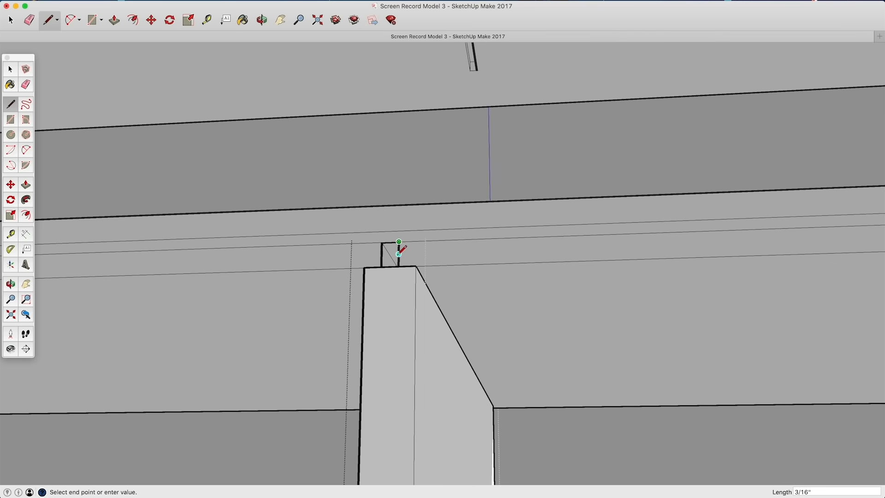
scroll(402, 256, down, 3)
middle_drag(396, 257, 396, 306)
Push/Pull the divider's upper tongue 16" toward the cabinet front and erase the line at its base.
key(p)
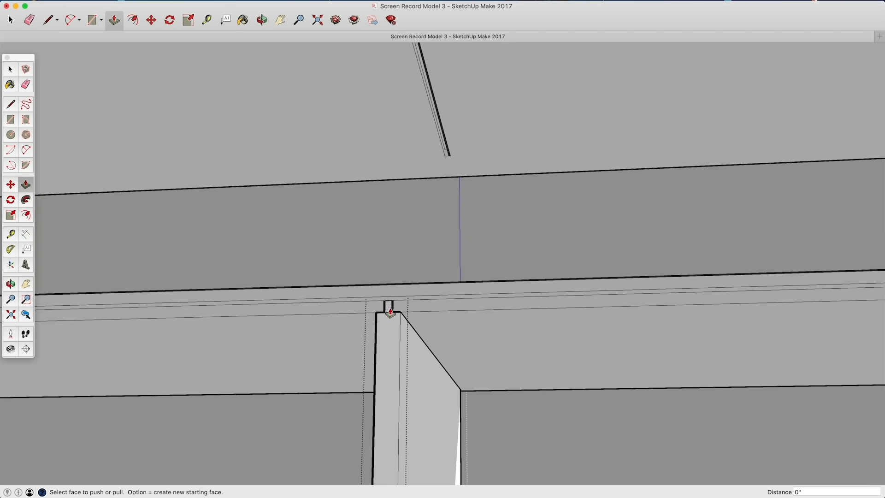
click(390, 313)
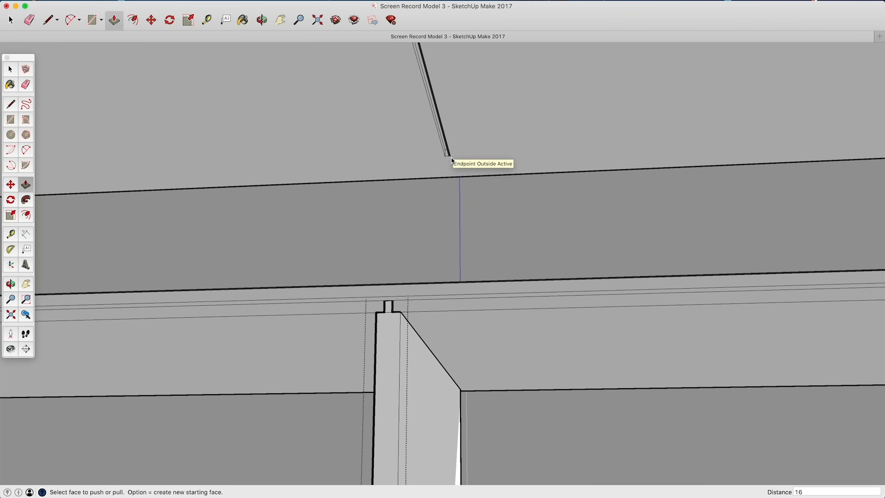
click(452, 161)
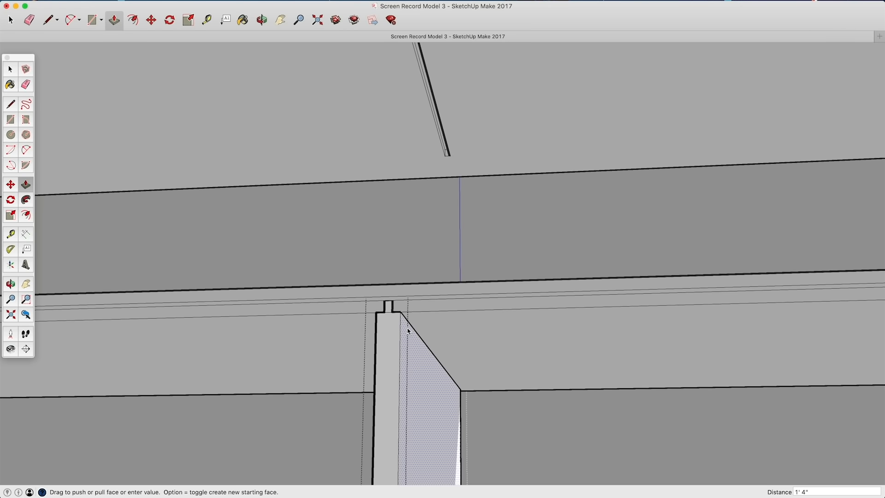
key(e)
mouse_move(395, 307)
middle_down()
mouse_move(401, 415)
mouse_move(413, 368)
mouse_move(401, 241)
mouse_move(414, 335)
middle_up()
key(space)
Copy the tongued divider out beside the end of the cabinet and open the copy for editing.
scroll(395, 355, up, 2)
scroll(396, 352, down, 6)
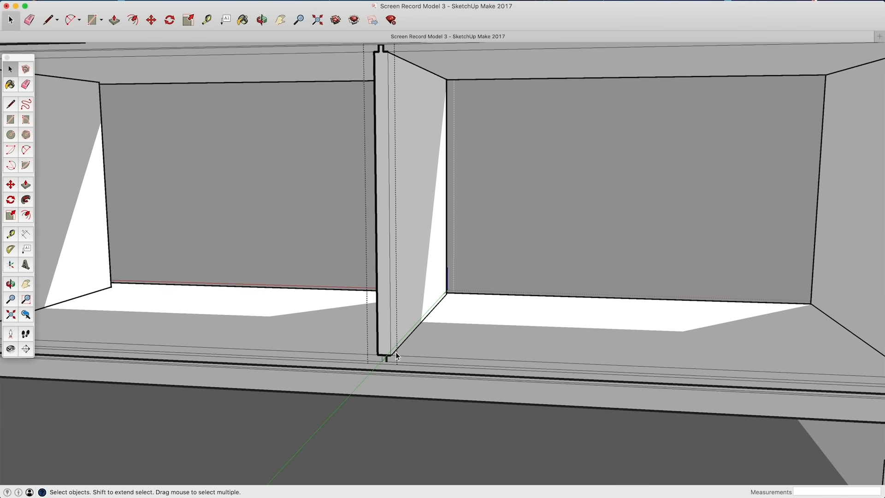
scroll(469, 196, down, 4)
key(m)
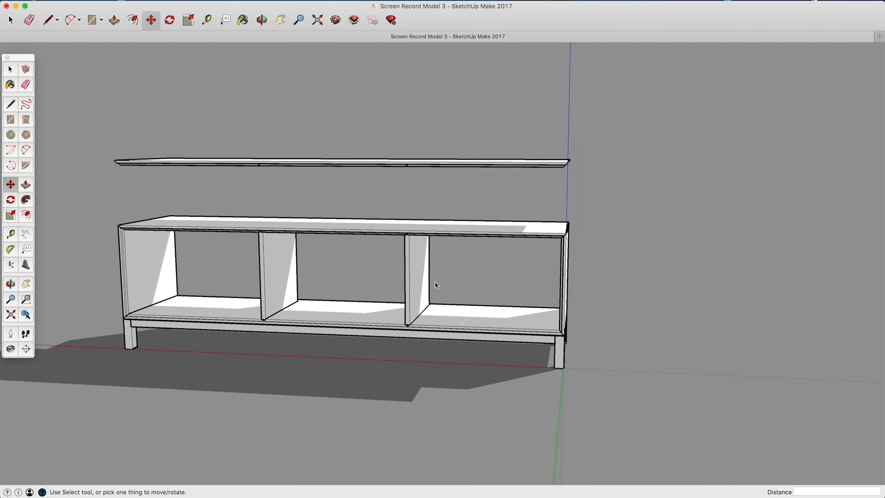
click(420, 286)
key(alt)
click(701, 288)
key(space)
scroll(698, 342, up, 3)
middle_drag(699, 342, 630, 296)
click(10, 104)
scroll(633, 69, up, 3)
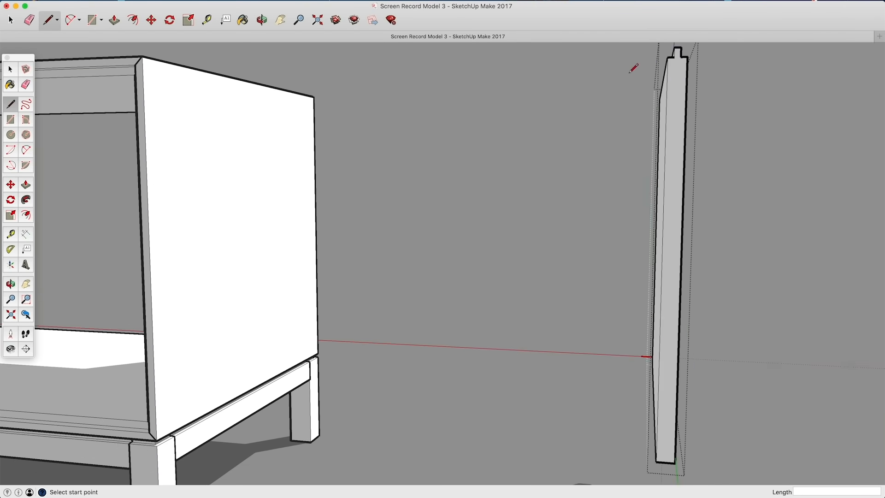
middle_drag(632, 70, 576, 88)
shift+middle_drag(461, 369, 599, 240)
Open the divider inside the cabinet and outline a tongue on its lower rear end, matching the groove in the bottom panel.
key(space)
scroll(386, 195, up, 3)
double_click(355, 199)
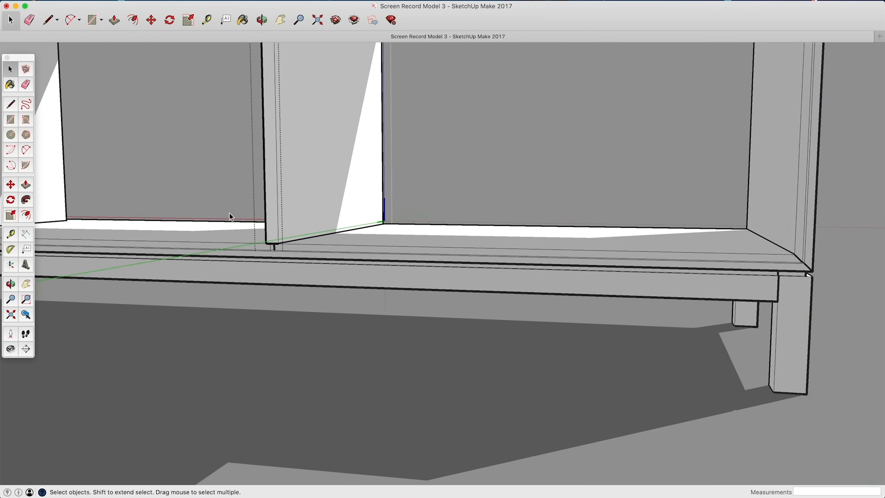
scroll(277, 237, up, 3)
middle_drag(277, 237, 397, 310)
key(l)
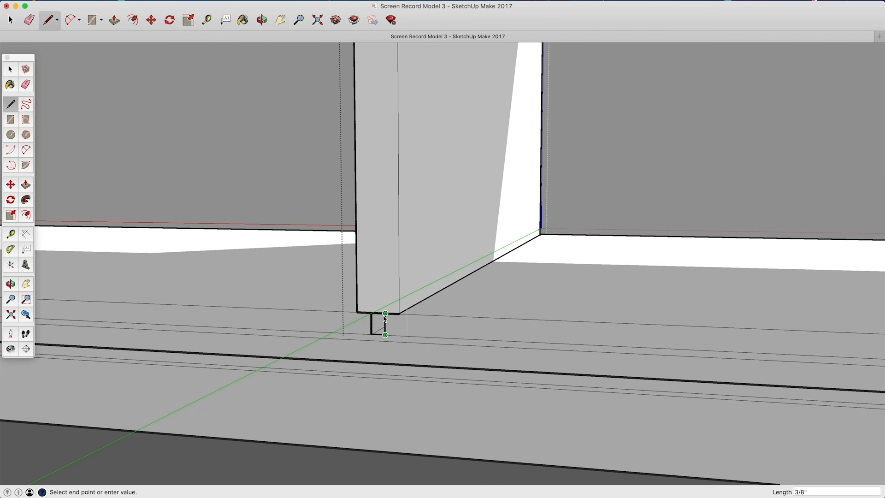
click(385, 314)
key(space)
Open the divider copy beside the cabinet, Push/Pull its lower tongue along the panel, and erase the line at its base.
scroll(453, 297, down, 6)
click(614, 214)
middle_drag(614, 214, 323, 341)
scroll(525, 253, up, 4)
double_click(525, 258)
scroll(486, 223, up, 3)
key(p)
click(387, 223)
click(443, 238)
click(359, 188)
key(space)
mouse_move(360, 187)
middle_down()
mouse_move(608, 230)
mouse_move(722, 297)
middle_up()
click(607, 232)
double_click(721, 297)
key(e)
click(661, 345)
Copy the second divider out of the cabinet and place it beside the first divider's copy.
key(space)
click(602, 373)
mouse_move(603, 372)
middle_down()
mouse_move(554, 322)
mouse_move(631, 340)
middle_up()
click(383, 332)
key(m)
click(381, 334)
key(alt)
click(830, 345)
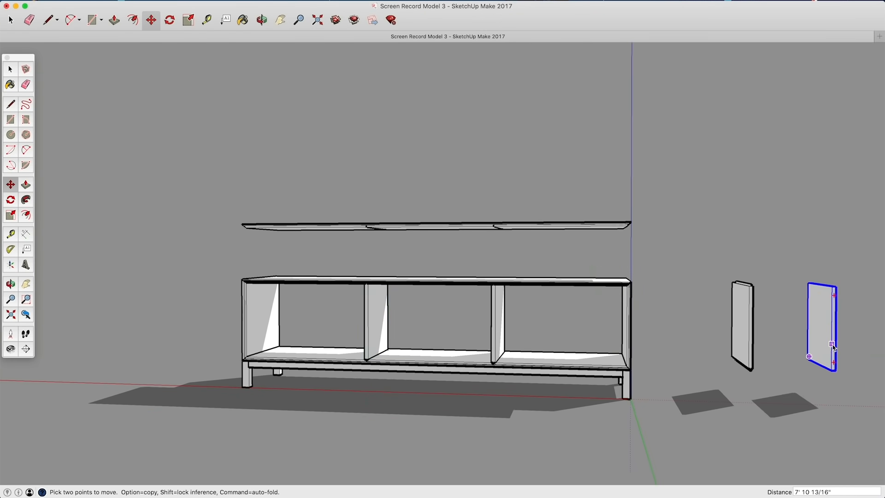
middle_drag(830, 345, 710, 340)
Open the second divider inside the cabinet and outline tongues on its upper and lower ends, matching the panel grooves.
key(space)
double_click(215, 300)
click(11, 105)
middle_drag(170, 272, 271, 174)
scroll(287, 275, up, 10)
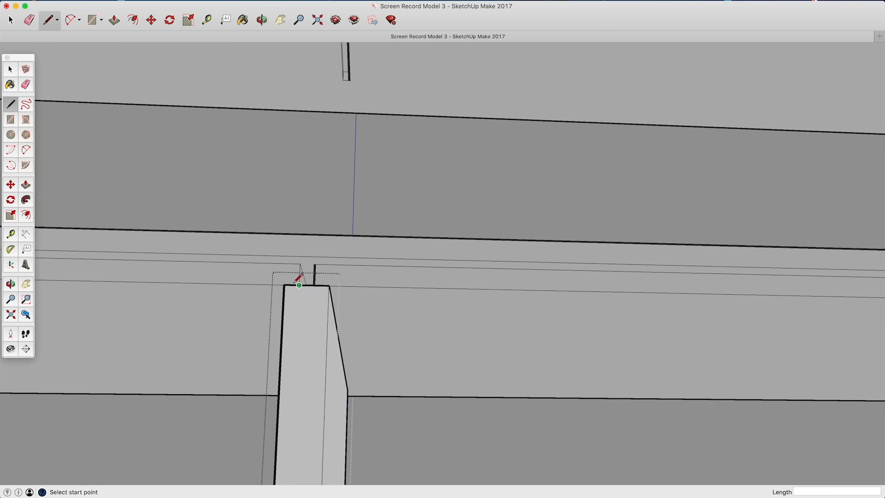
scroll(298, 279, up, 2)
click(300, 286)
click(322, 284)
scroll(321, 285, down, 3)
shift+middle_drag(308, 295, 291, 171)
shift+middle_drag(319, 378, 275, 393)
scroll(277, 295, up, 3)
click(273, 296)
click(299, 330)
Open the second divider's copy beside the cabinet and Push/Pull its tongues along the panel.
key(space)
scroll(482, 133, down, 10)
click(481, 133)
middle_drag(482, 133, 188, 250)
scroll(510, 215, up, 4)
click(510, 214)
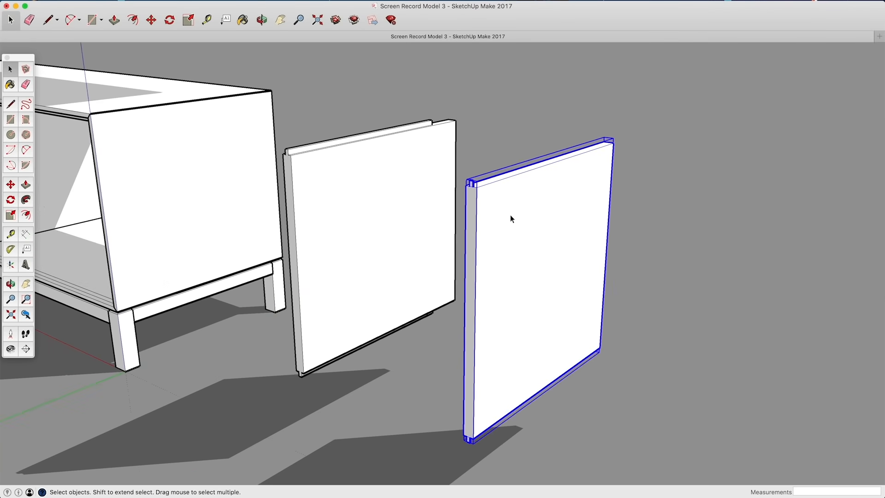
double_click(511, 215)
middle_drag(511, 215, 500, 258)
scroll(490, 257, up, 2)
key(p)
click(475, 258)
click(415, 121)
middle_drag(502, 293, 597, 245)
key(p)
scroll(481, 346, down, 3)
key(space)
Delete the two divider copies beside the cabinet and the top panel copy floating above it.
middle_drag(480, 346, 602, 143)
scroll(674, 222, down, 5)
scroll(602, 142, up, 4)
scroll(520, 200, down, 6)
click(509, 223)
key(Delete)
click(575, 216)
key(Delete)
click(372, 108)
key(Delete)
scroll(350, 247, up, 4)
Unhide all hidden parts of the cabinet.
middle_drag(349, 247, 501, 294)
click(0, 0)
mouse_move(26, 60)
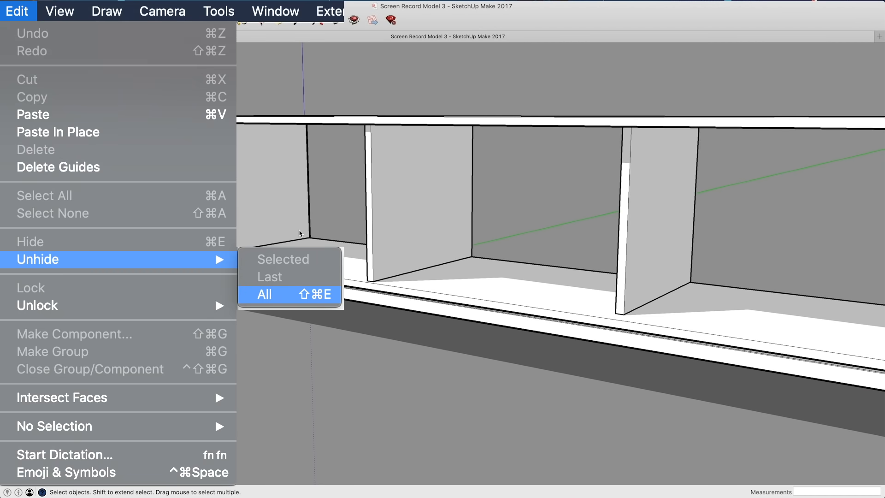
key(super+shift+e)
Place a guide across the top panel's front face, parallel to its lower inside edge.
scroll(394, 281, down, 5)
middle_drag(395, 281, 267, 271)
scroll(143, 194, up, 5)
middle_drag(106, 189, 286, 139)
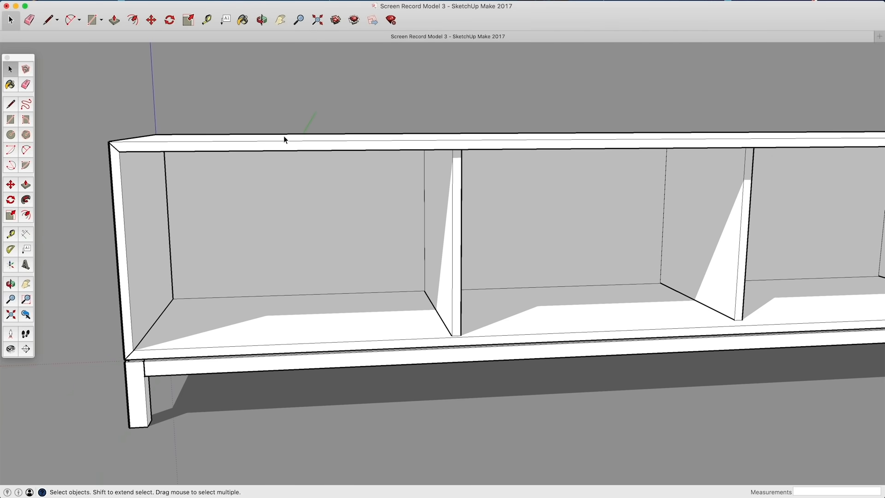
scroll(140, 148, up, 3)
middle_drag(115, 156, 157, 107)
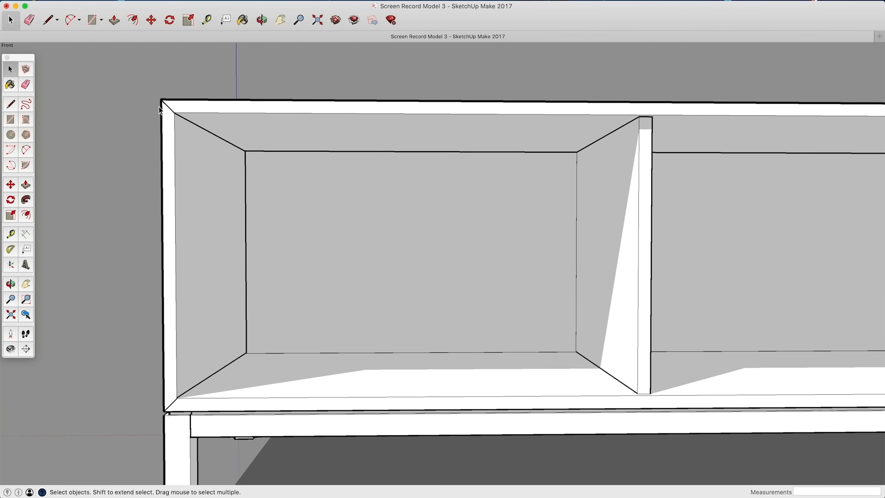
scroll(156, 107, up, 4)
click(10, 235)
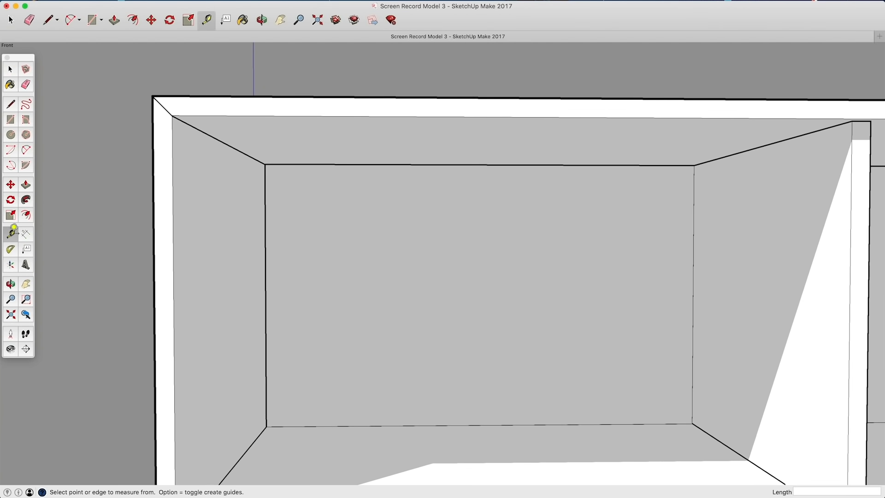
click(213, 115)
Open the top panel, draw a line across its front face along the guide between the mitred ends, and remove the guide.
key(space)
double_click(189, 103)
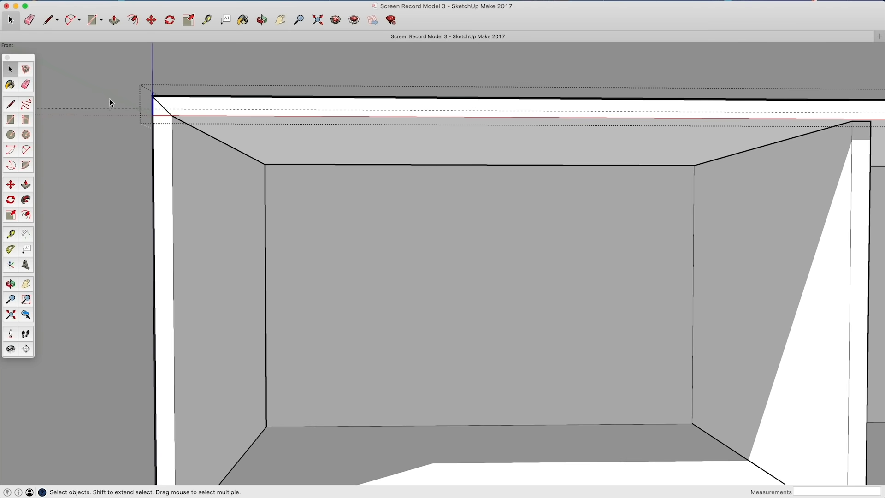
click(10, 105)
click(165, 109)
middle_drag(421, 97, 704, 230)
scroll(659, 206, up, 6)
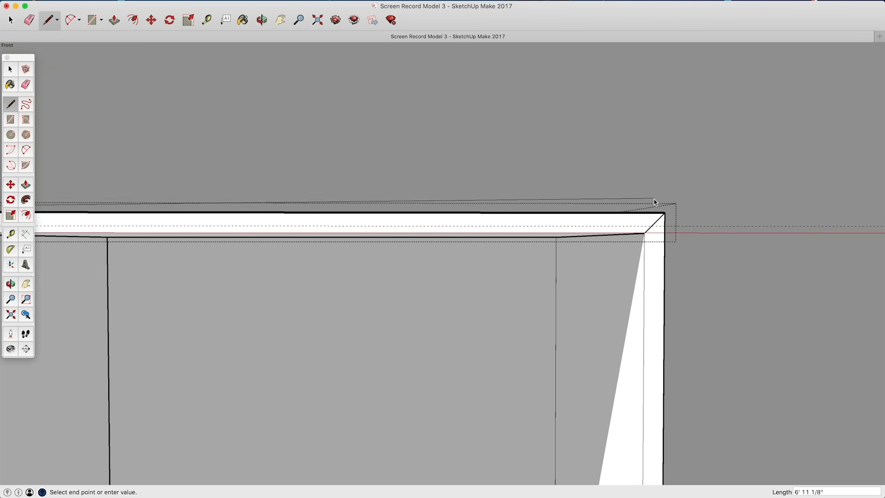
key(space)
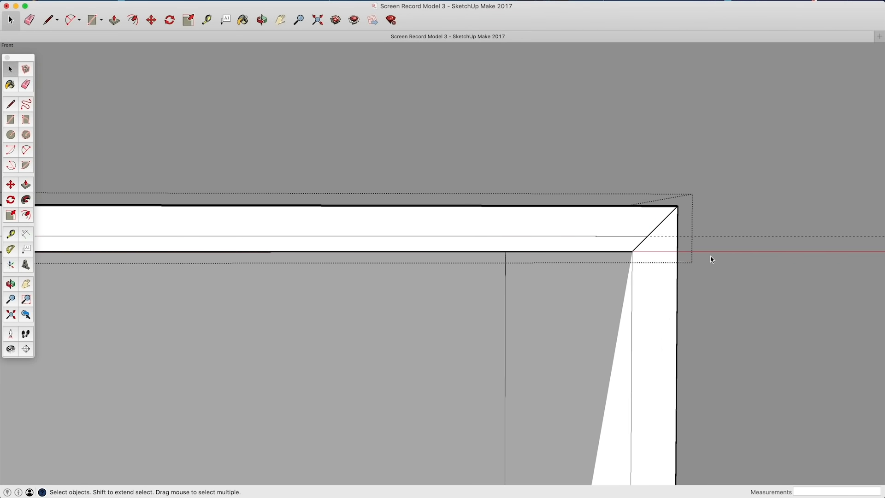
click(711, 255)
key(e)
middle_drag(632, 253, 733, 161)
key(space)
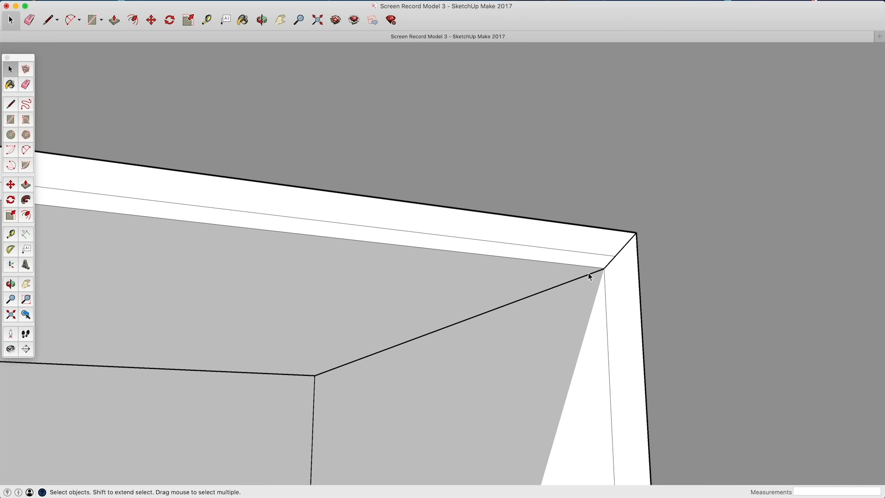
Move the top panel's lower front edge back into the cabinet to form a bevel along its inside front.
double_click(592, 262)
middle_drag(555, 269, 693, 306)
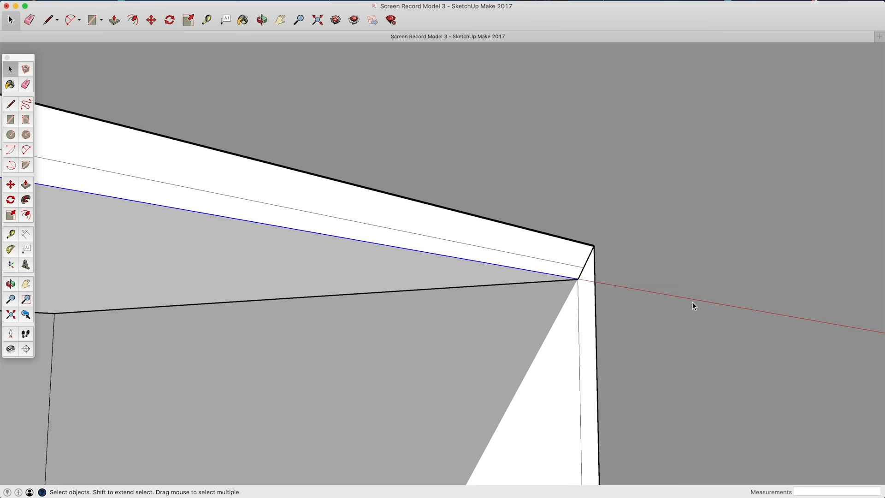
key(m)
click(531, 274)
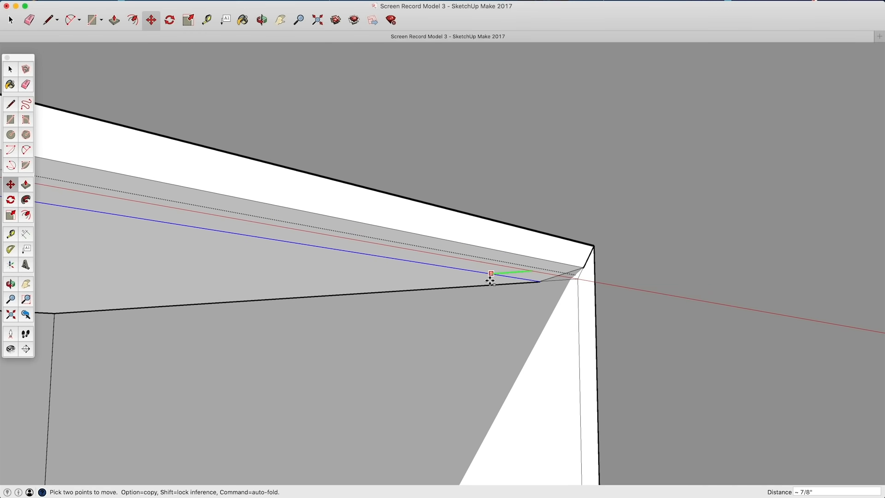
key(Return)
key(space)
click(590, 174)
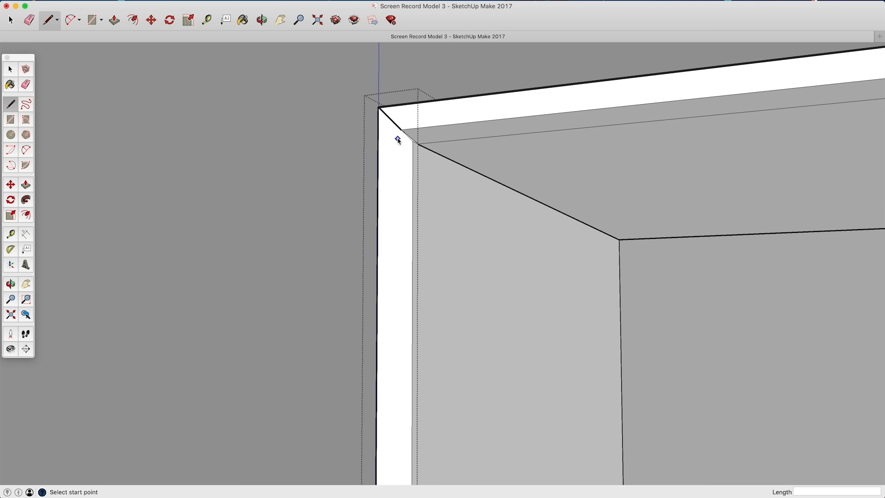
Draw a line down the left end panel's front face between the bevels and move its inner front edge back to meet them.
mouse_move(412, 335)
middle_down()
mouse_move(419, 331)
mouse_move(409, 251)
mouse_move(449, 332)
middle_up()
scroll(415, 405, up, 3)
shift+middle_drag(414, 405, 451, 185)
scroll(416, 281, up, 5)
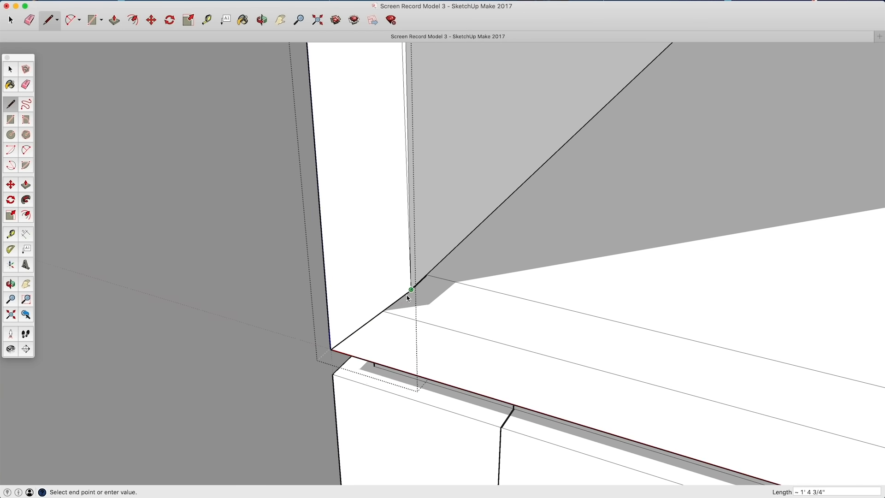
click(382, 311)
key(m)
click(410, 281)
key(space)
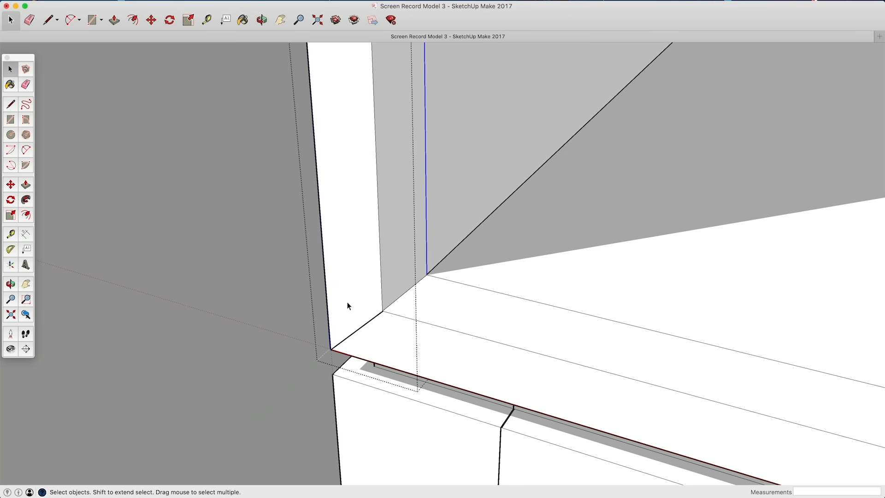
click(226, 307)
Outline a rectangular face filling the left bay's front opening, set back at the inner edges of the bevels.
scroll(406, 312, down, 5)
middle_drag(429, 316, 488, 252)
scroll(490, 252, down, 8)
shift+middle_drag(662, 257, 644, 266)
scroll(490, 346, down, 5)
middle_drag(490, 346, 411, 260)
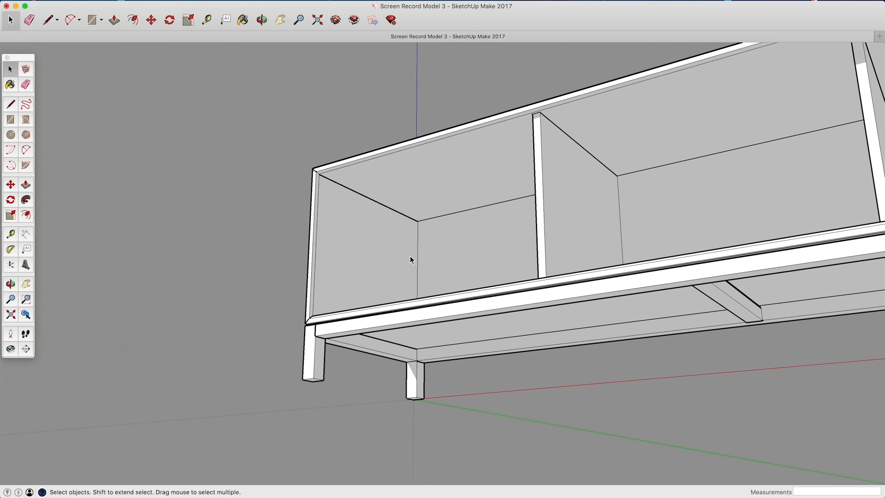
click(10, 104)
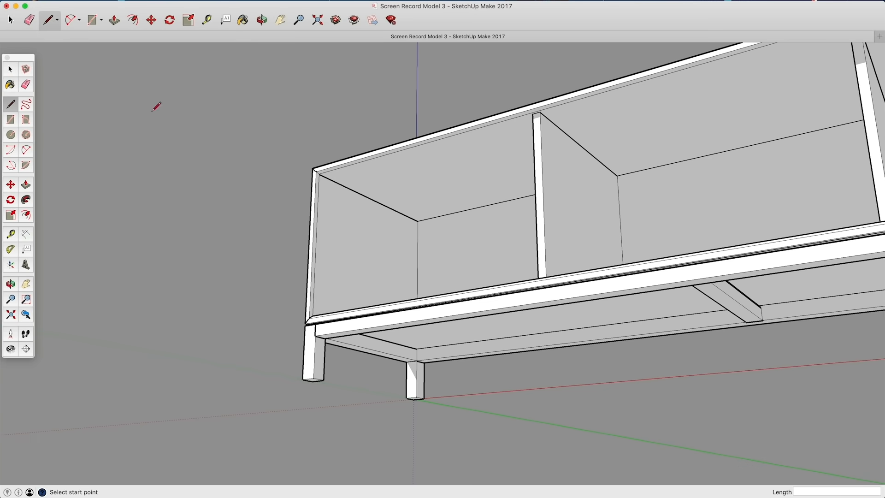
scroll(550, 114, up, 6)
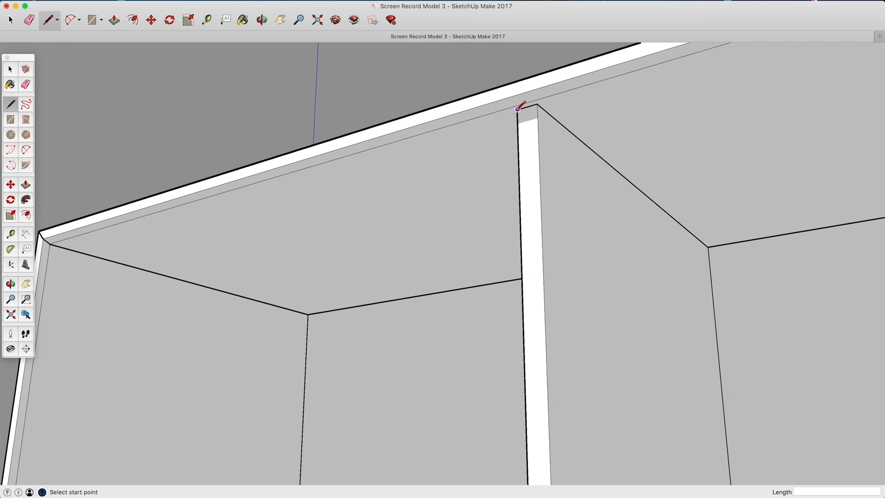
mouse_move(330, 237)
middle_down()
mouse_move(239, 278)
mouse_move(192, 285)
mouse_move(178, 393)
mouse_move(189, 384)
middle_up()
click(189, 286)
scroll(189, 286, down, 3)
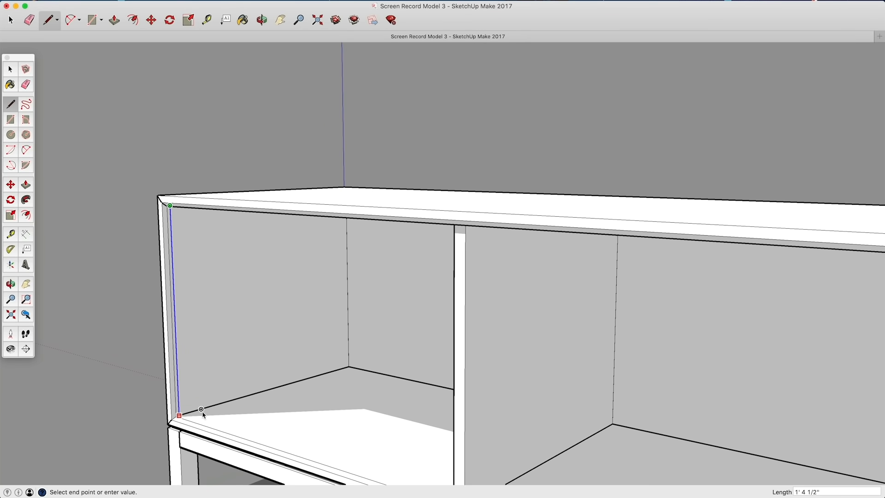
mouse_move(450, 482)
middle_down()
mouse_move(431, 310)
mouse_move(438, 335)
middle_up()
middle_drag(435, 254, 499, 154)
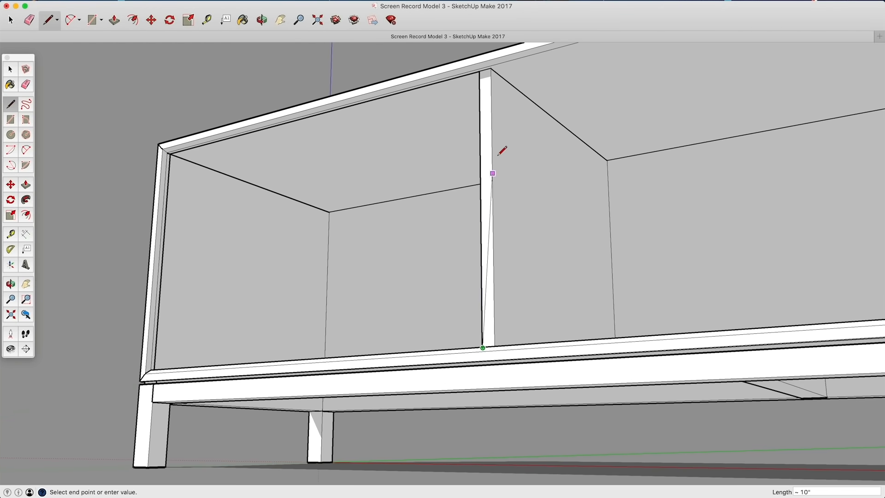
click(481, 71)
Group the new face filling the left bay together with its edges.
key(space)
double_click(375, 167)
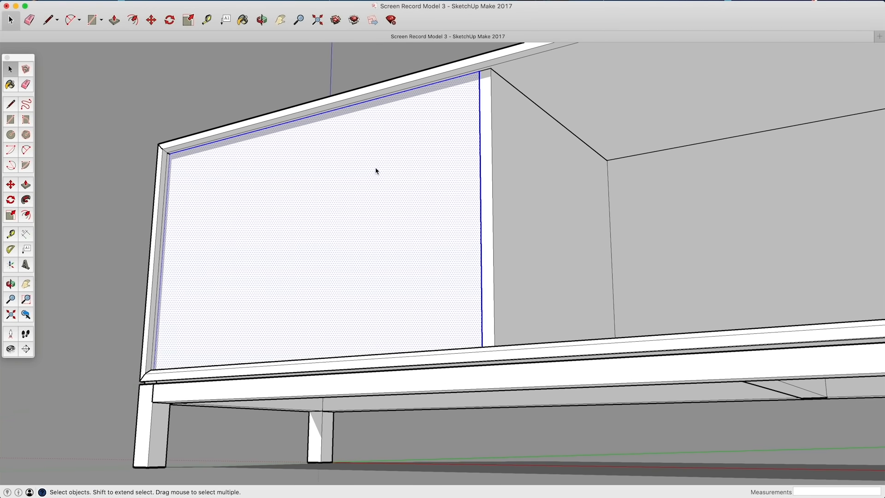
key(g)
click(509, 214)
Open the left divider and Push/Pull its front face back to line up with the bevelled panels' inner edge.
middle_drag(464, 83, 468, 406)
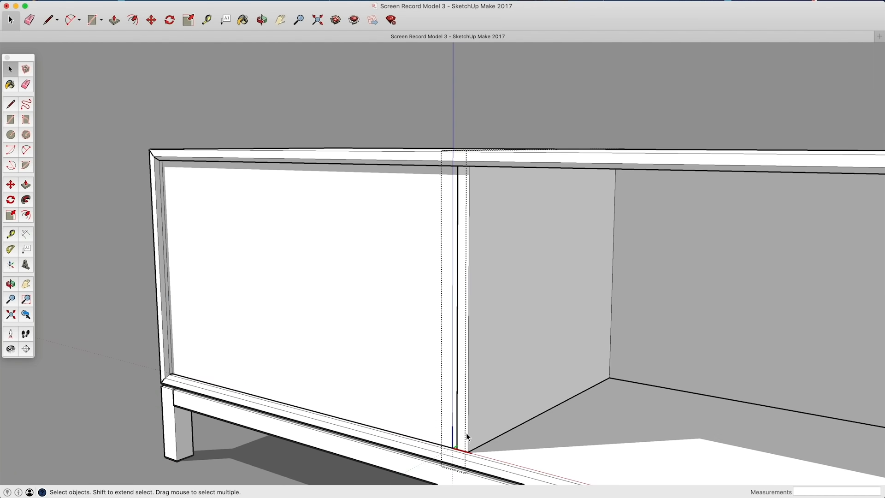
scroll(468, 397, up, 5)
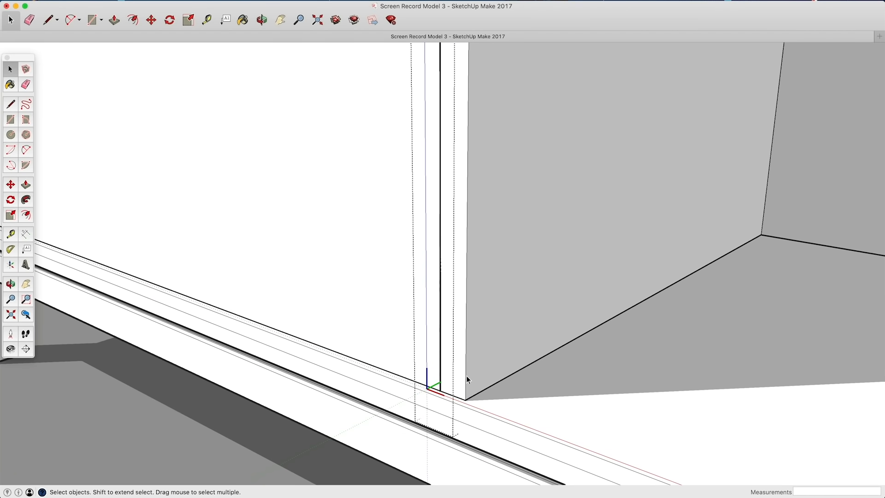
key(p)
click(456, 391)
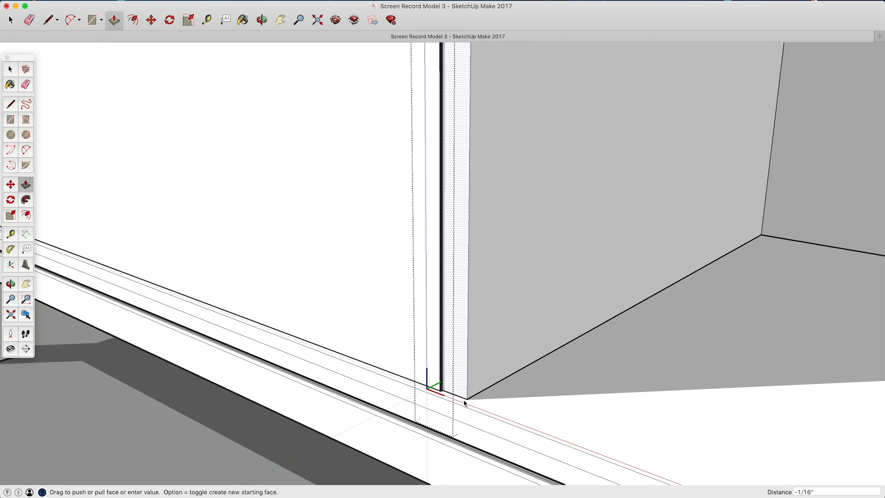
click(465, 404)
key(space)
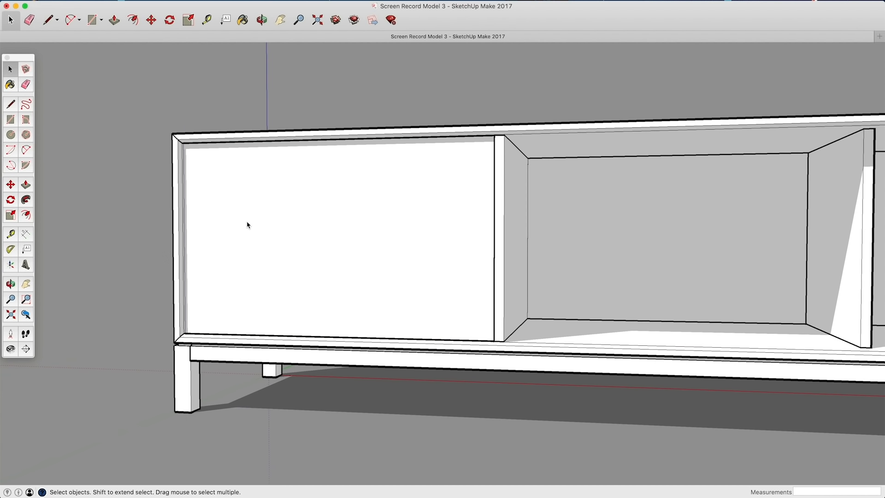
Open the left bay's front panel group, draw a horizontal line across it at mid-height, and delete the lower half.
double_click(247, 225)
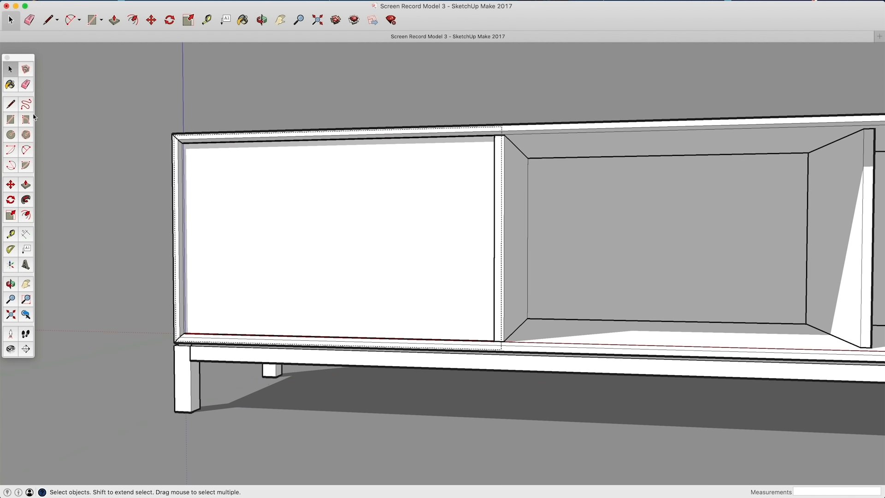
click(11, 105)
middle_drag(318, 207, 553, 234)
scroll(572, 248, up, 5)
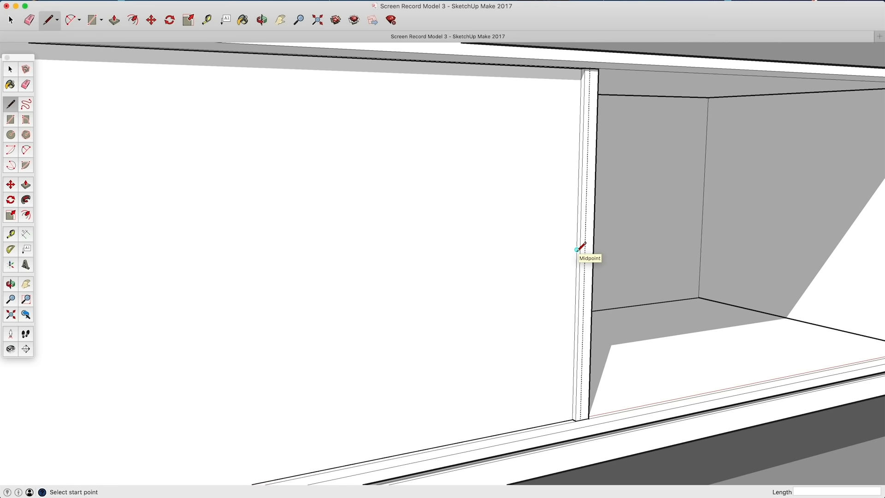
click(578, 251)
middle_drag(577, 252, 502, 259)
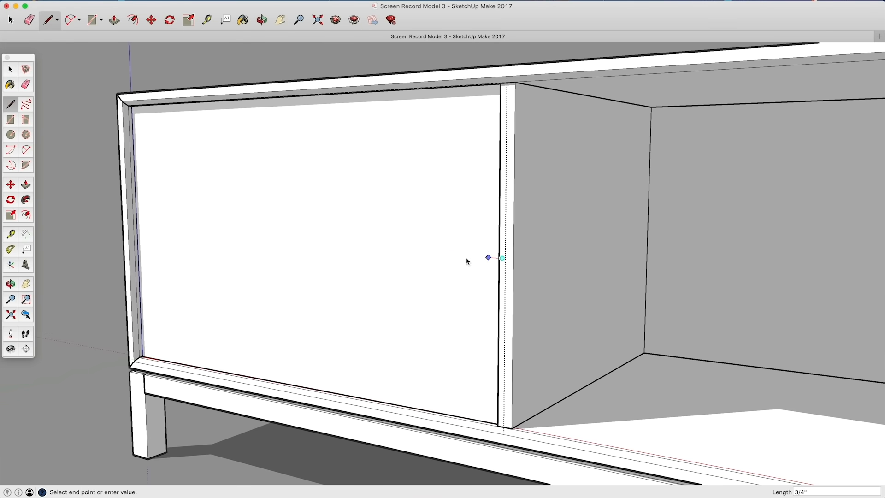
click(142, 321)
middle_drag(142, 321, 637, 282)
key(space)
drag(488, 333, 73, 413)
key(Delete)
Push/Pull the remaining upper front panel to a thickness of .75".
middle_drag(233, 244, 189, 209)
key(p)
drag(245, 271, 279, 292)
text(.)
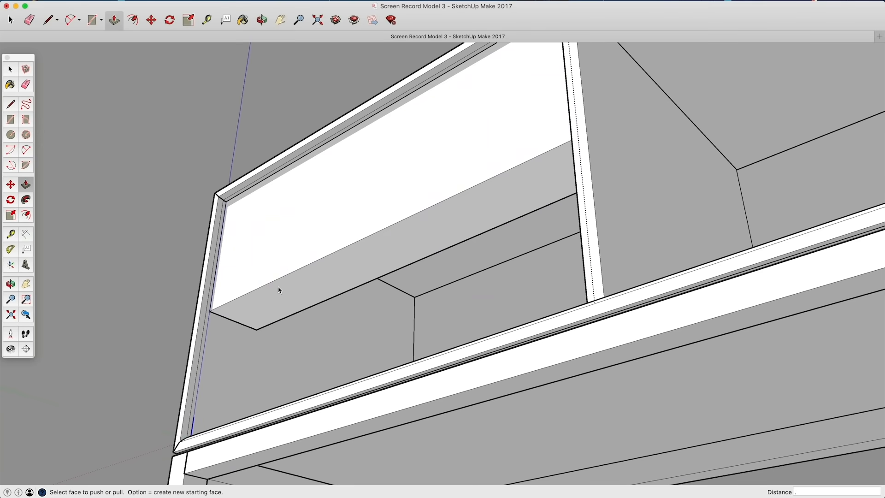
text(75)
key(Return)
key(space)
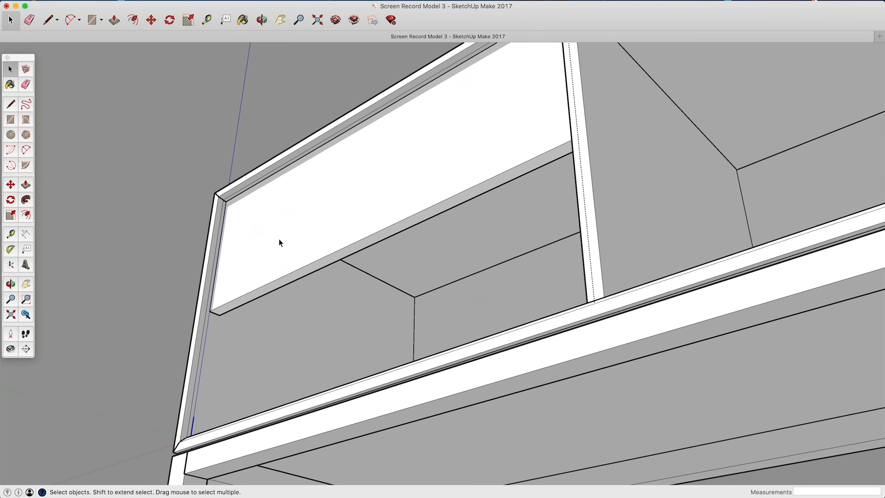
middle_drag(184, 170, 451, 292)
key(p)
scroll(533, 322, up, 3)
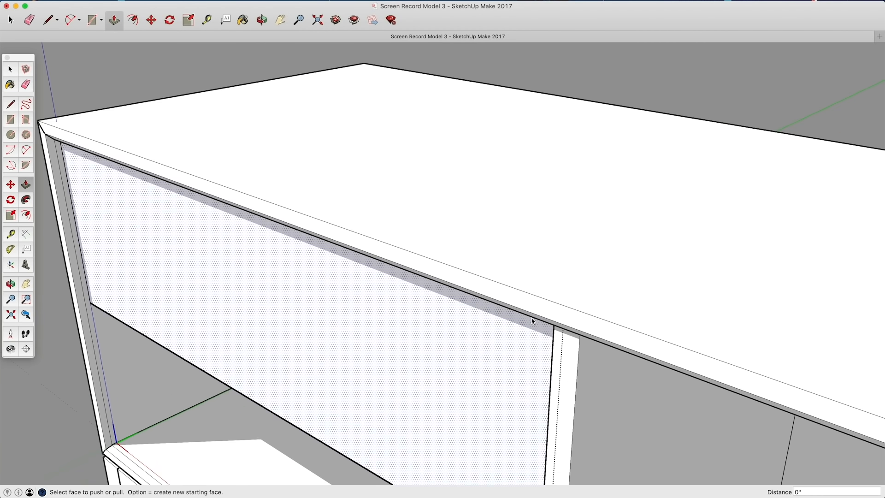
drag(534, 312, 530, 367)
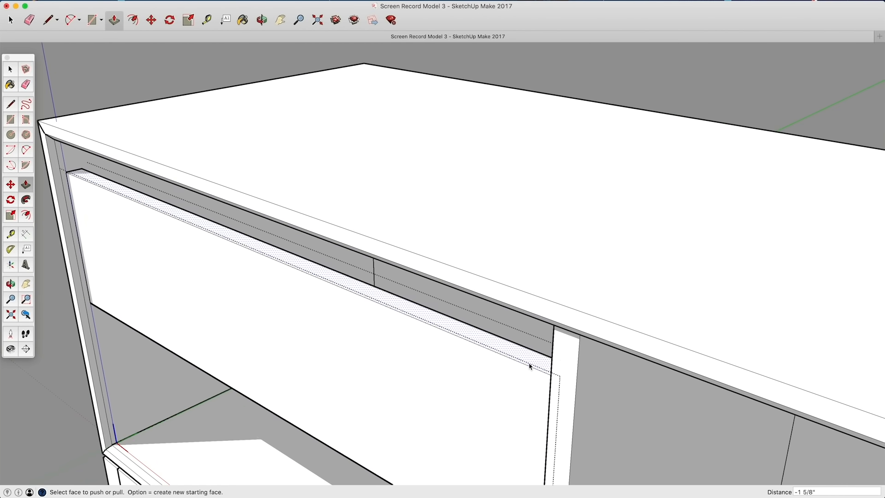
key(super+z)
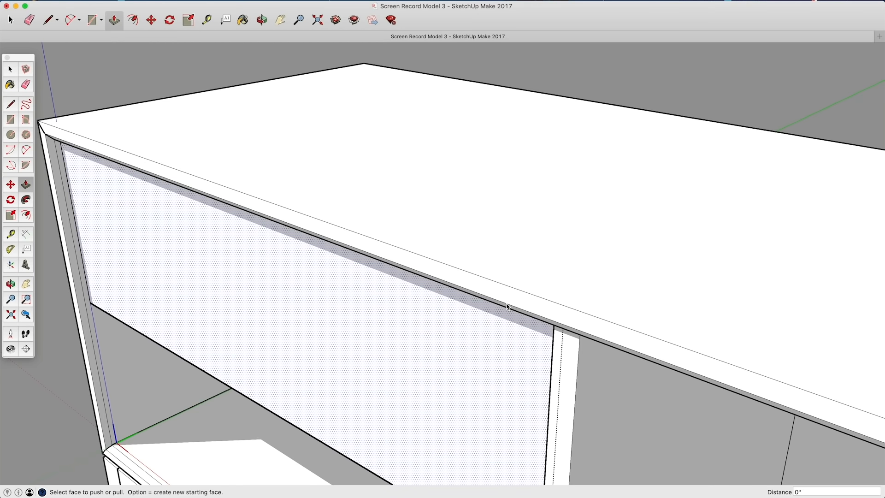
Push/Pull the top edge of the left bay's upper front panel inward by 1/8".
key(space)
key(p)
drag(507, 306, 494, 388)
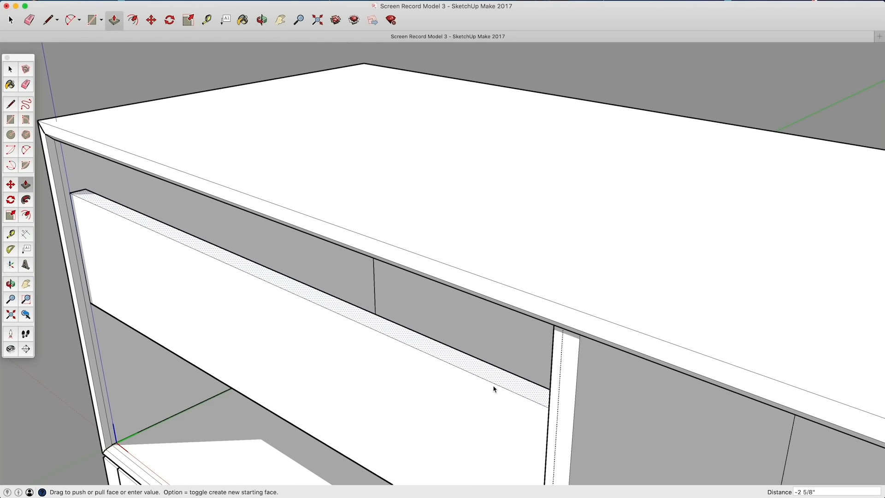
text(1)
key(Return)
Push/Pull both end faces of the upper front panel inward by 1/8" each.
key(o)
drag(486, 409, 481, 293)
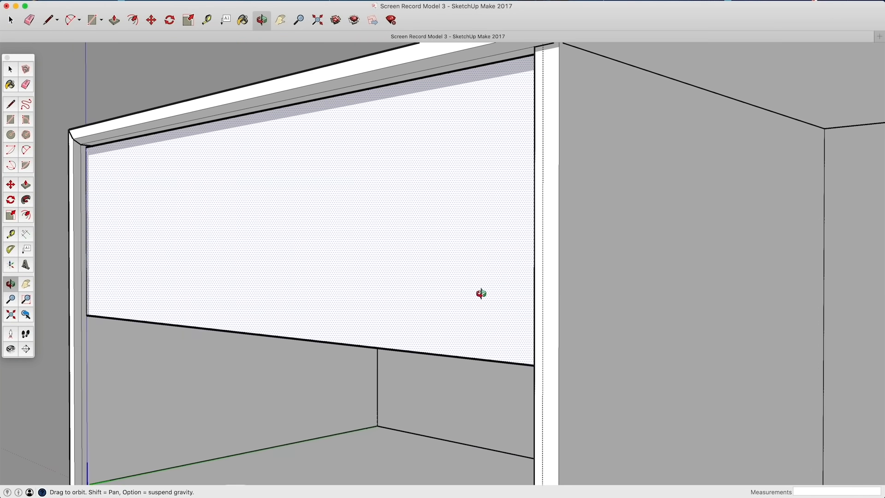
key(p)
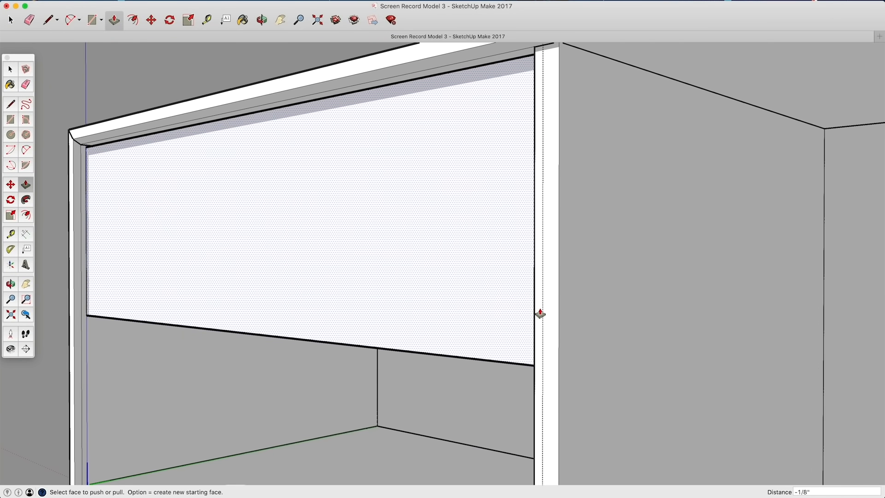
drag(544, 311, 454, 320)
text(1)
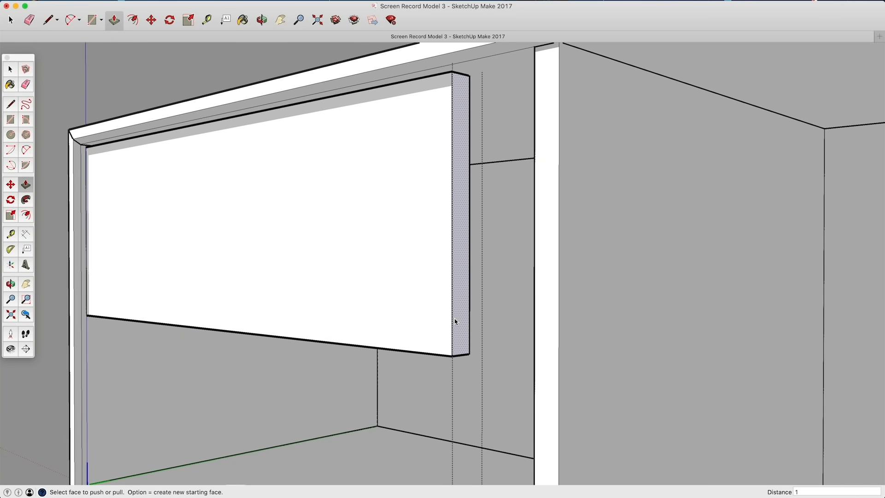
key(Return)
middle_drag(455, 320, 456, 259)
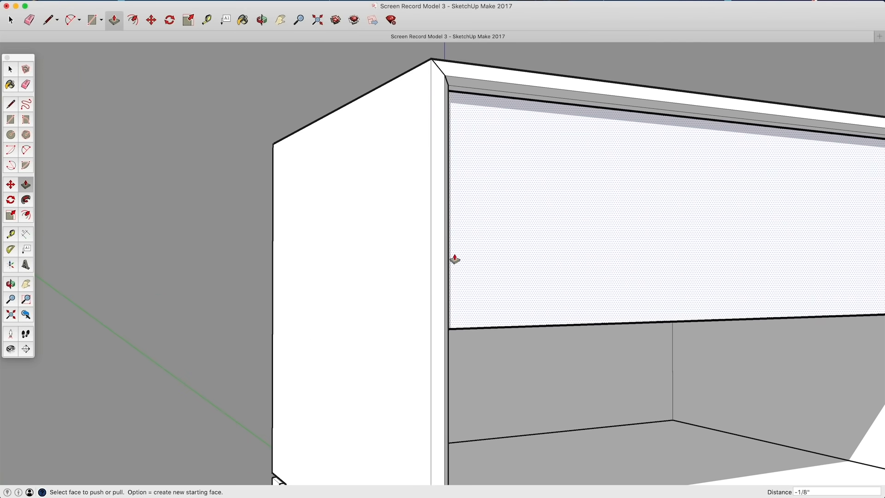
drag(449, 261, 538, 261)
text(1/8)
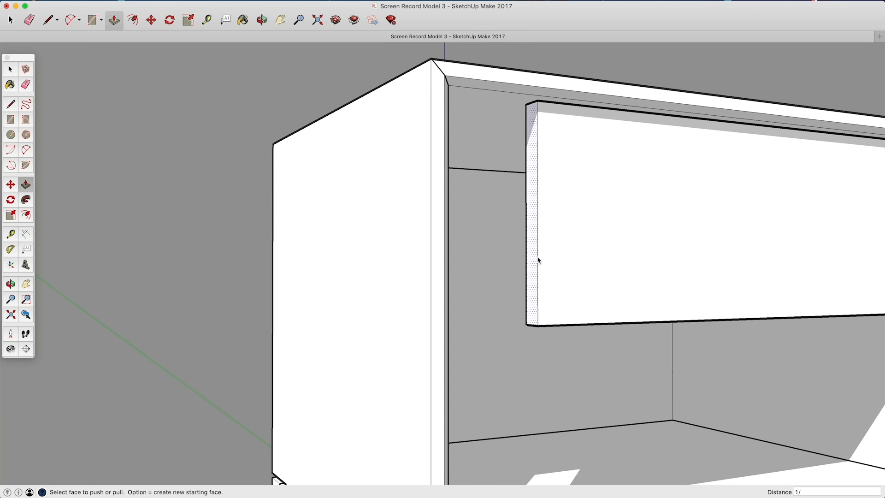
key(Return)
Close the upper front panel and copy it straight down from its lower corner to the bay's bottom corner.
key(space)
click(210, 263)
middle_drag(567, 245, 443, 193)
shift+middle_drag(443, 194, 374, 152)
middle_drag(270, 215, 407, 185)
key(m)
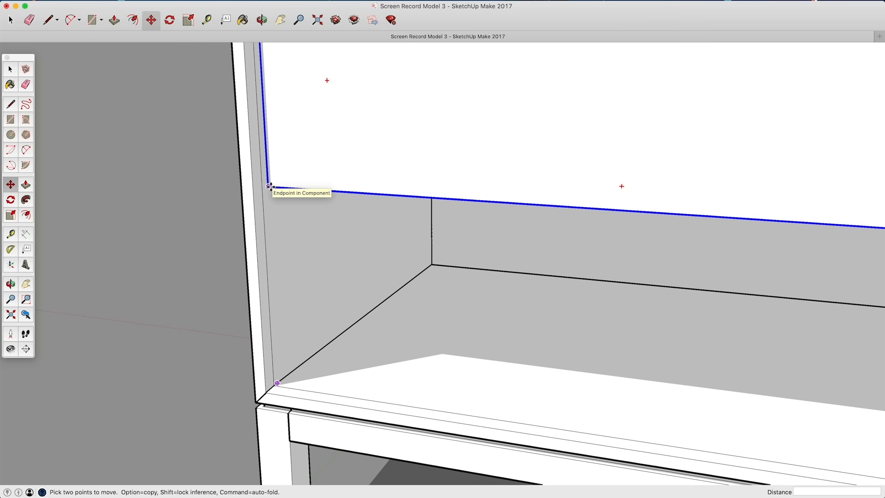
click(270, 187)
key(alt)
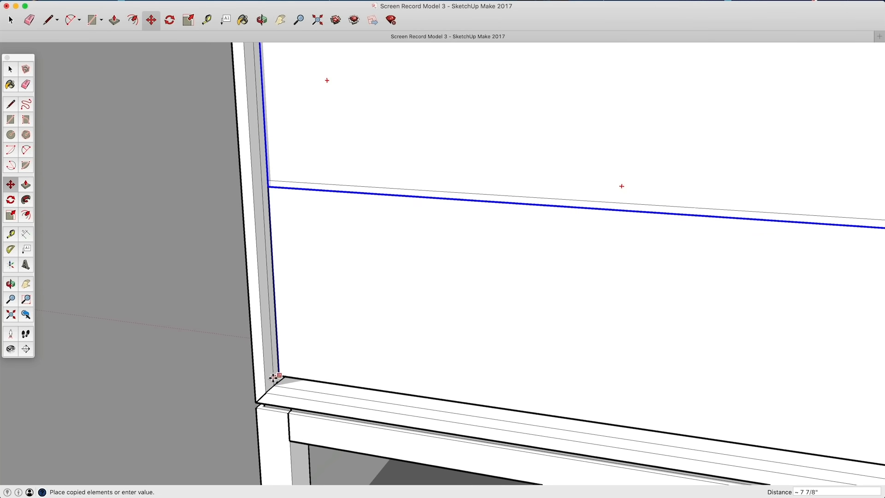
click(273, 384)
Move the lower panel copy slightly up to meet the upper panel's bottom edge.
middle_drag(273, 384, 440, 271)
scroll(366, 300, up, 5)
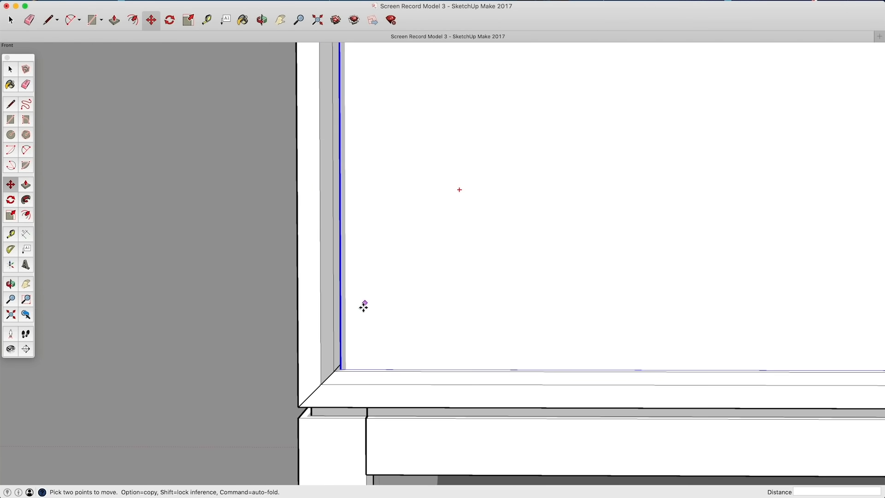
middle_drag(359, 345, 433, 290)
scroll(429, 286, up, 2)
click(422, 282)
click(424, 271)
Switch to a flat front view and examine the gaps around the two front panels in the left bay.
key(space)
scroll(392, 259, down, 8)
scroll(408, 209, up, 5)
scroll(408, 209, down, 2)
click(16, 0)
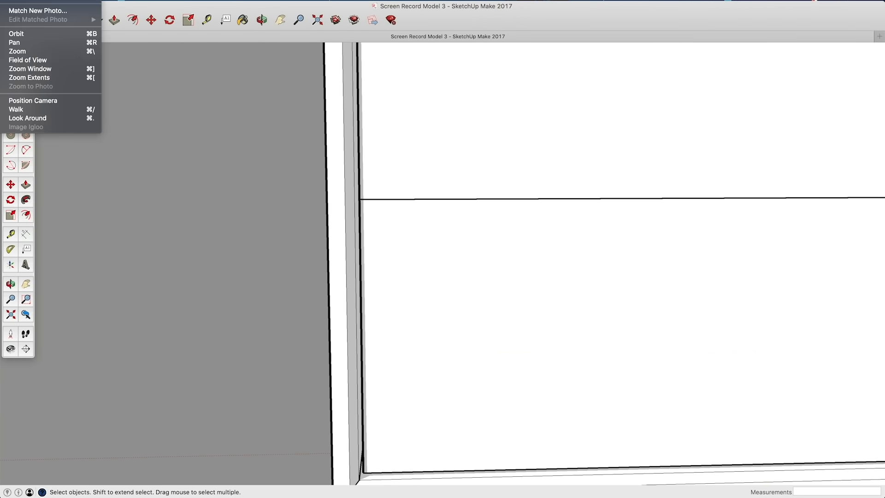
click(120, 0)
scroll(351, 318, down, 2)
shift+middle_drag(370, 305, 322, 275)
scroll(318, 264, up, 1)
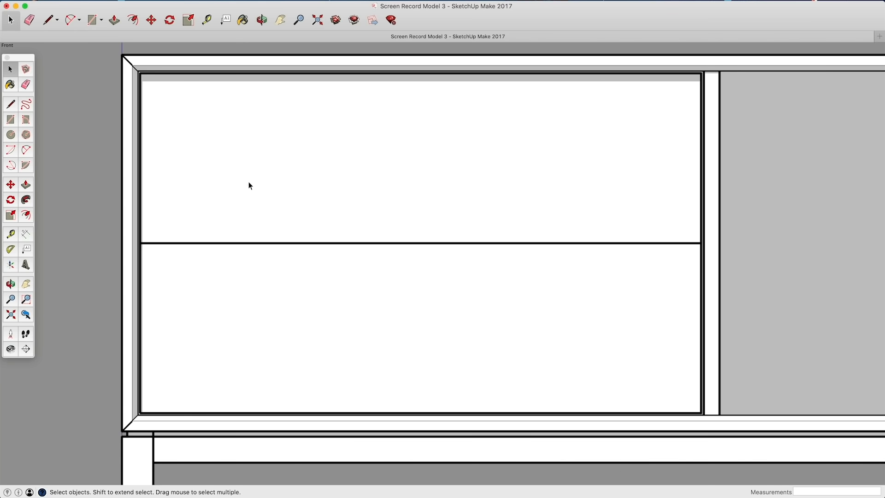
Push/Pull the bottom edge of the front panels up by 1/16" and close the component.
middle_drag(341, 241, 334, 212)
scroll(233, 191, up, 3)
key(p)
drag(286, 261, 288, 227)
text(1/16)
key(Return)
key(space)
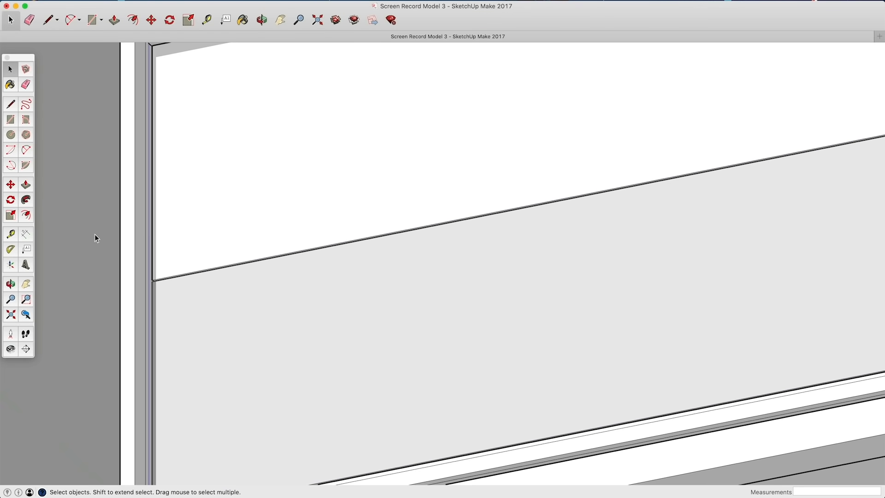
click(95, 234)
Move the lower front panel down by 1/16" in the front view.
middle_drag(193, 264, 254, 148)
scroll(307, 395, down, 4)
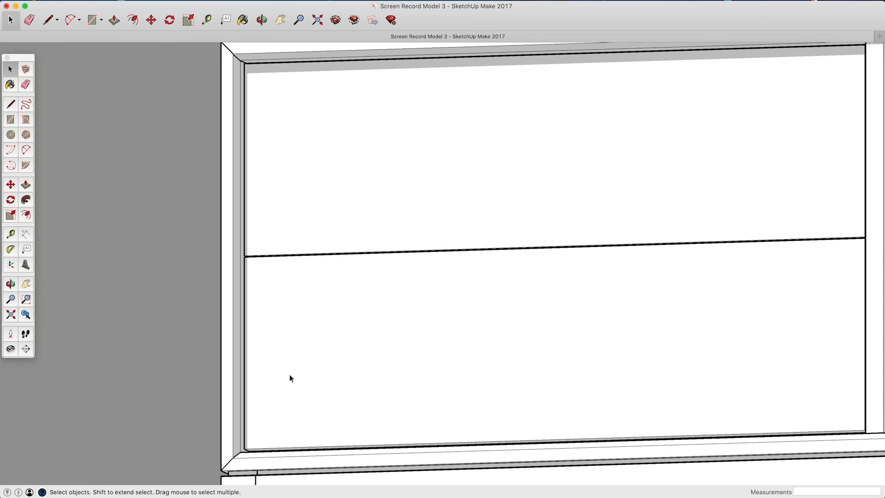
key(super+3)
shift+middle_drag(164, 355, 267, 343)
scroll(262, 435, up, 5)
shift+middle_drag(253, 434, 354, 352)
scroll(271, 381, up, 3)
scroll(272, 385, up, 4)
shift+middle_drag(272, 384, 360, 288)
key(m)
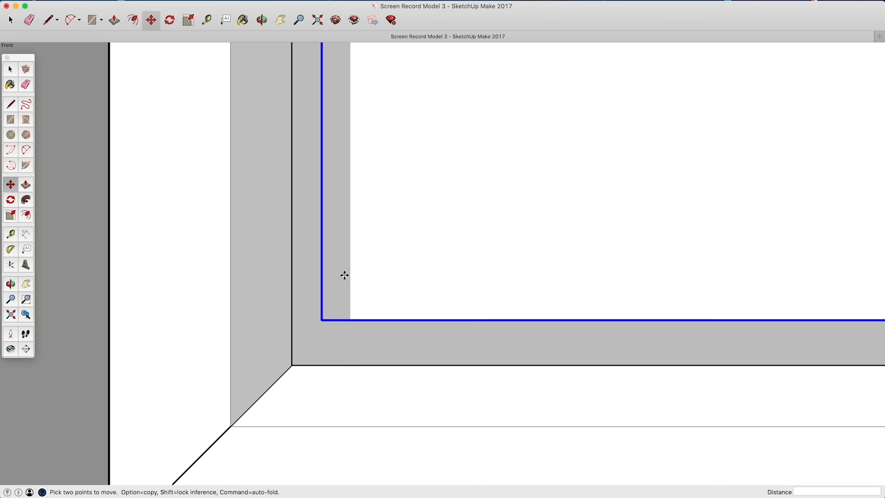
click(344, 275)
text(1/16)
key(Return)
key(space)
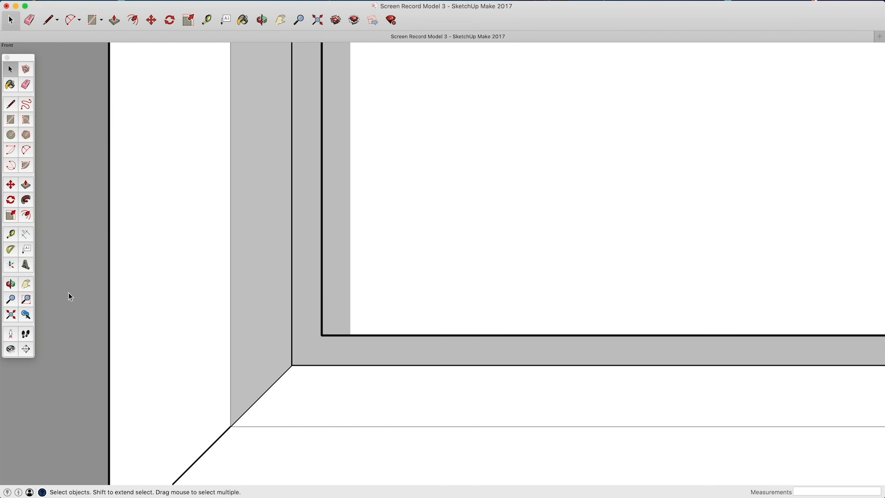
Return to a perspective view and copy the upper front panel straight up above the cabinet.
click(6, 317)
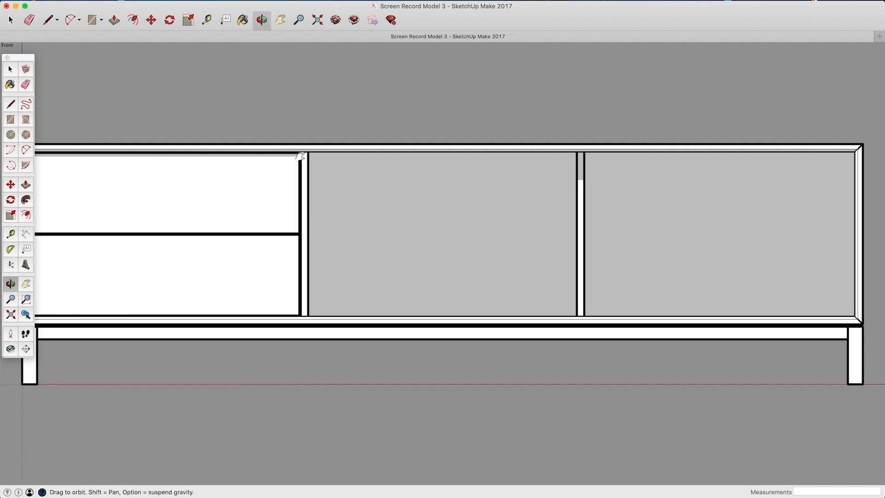
shift+middle_drag(297, 158, 518, 167)
click(15, 0)
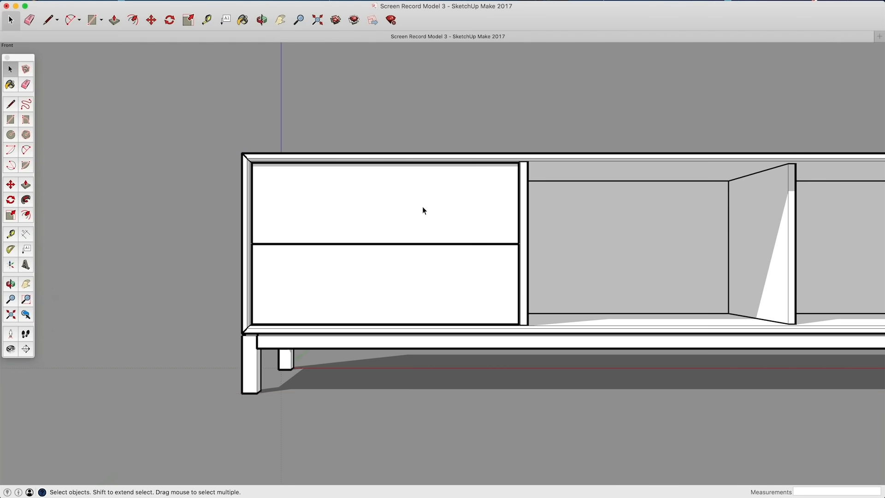
scroll(423, 210, up, 3)
middle_drag(376, 234, 289, 293)
key(m)
scroll(306, 237, down, 3)
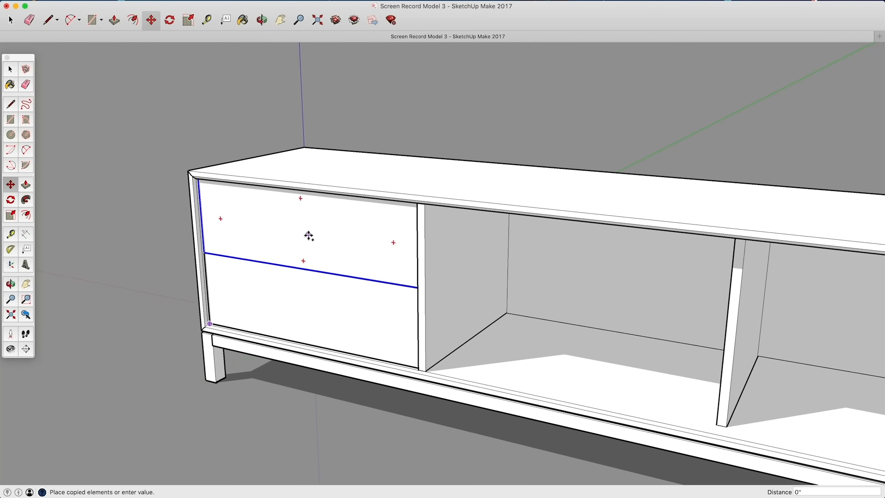
drag(306, 237, 303, 143)
middle_drag(303, 143, 315, 235)
key(space)
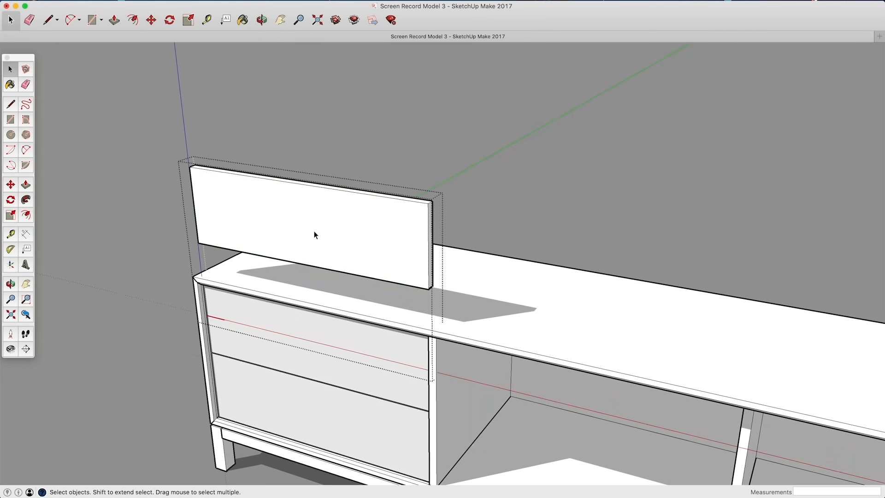
Draw a .75" radius circle centred on the front panel's top edge and Push/Pull a half-round notch 3/4" through it.
click(16, 134)
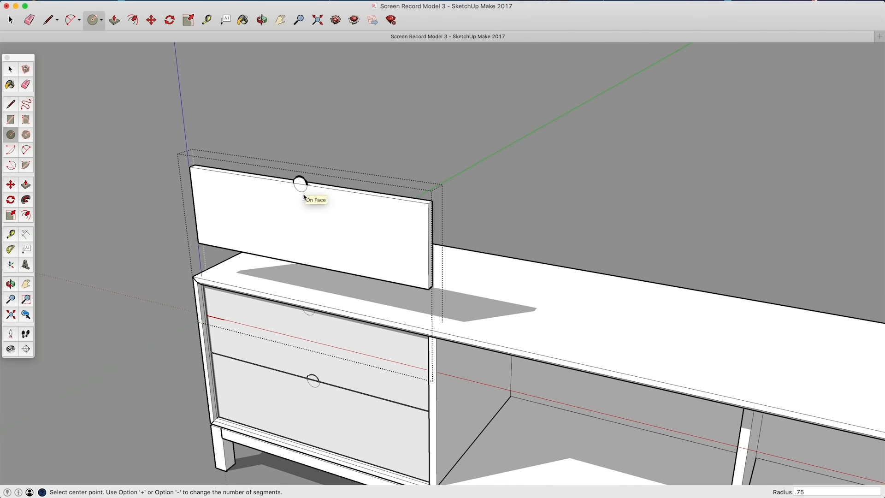
scroll(303, 196, up, 5)
key(e)
click(307, 149)
key(p)
click(300, 181)
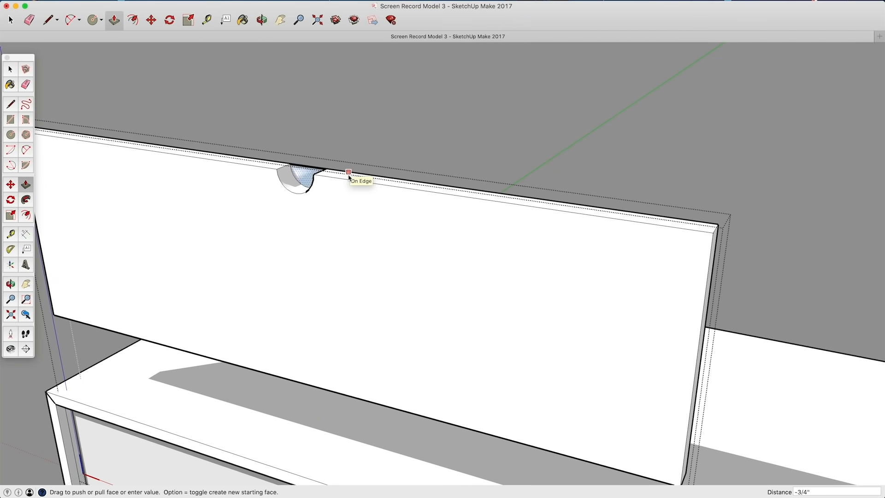
click(348, 175)
Remove the half-round notch from the front panels and close the component.
key(space)
scroll(354, 278, down, 4)
middle_drag(353, 279, 475, 217)
click(475, 217)
key(Delete)
scroll(475, 216, down, 3)
scroll(504, 364, up, 4)
middle_drag(504, 364, 428, 262)
scroll(684, 265, up, 3)
double_click(430, 266)
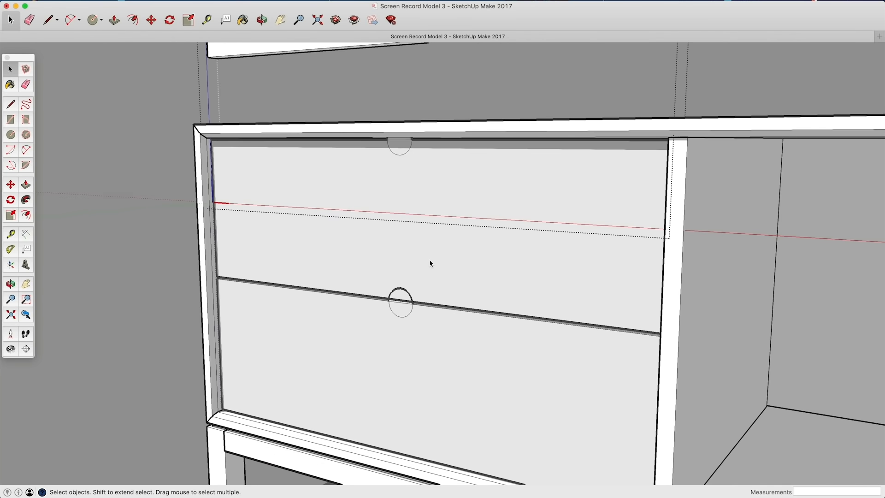
shift+middle_drag(346, 97, 387, 167)
click(112, 145)
middle_drag(304, 230, 328, 296)
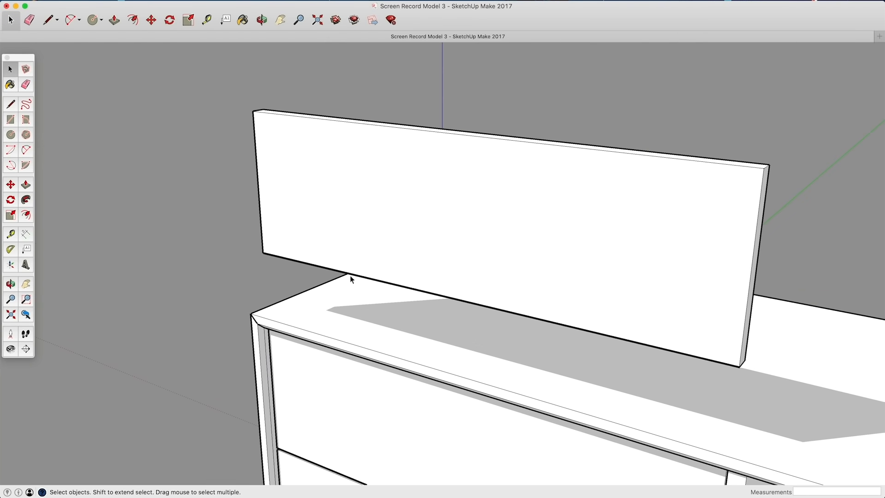
Place two guides on the raised panel's top face, .25" in from the front edge and .25" in from the end.
middle_drag(430, 245, 595, 295)
scroll(619, 310, up, 4)
click(14, 239)
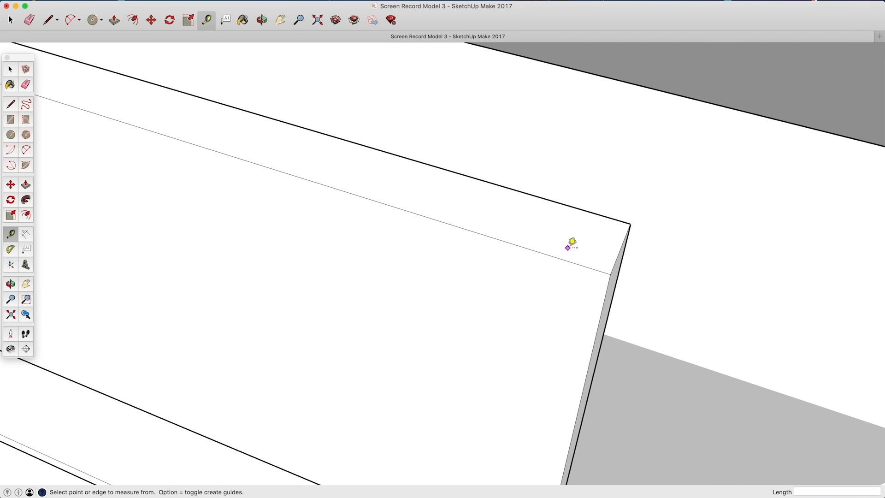
click(568, 261)
text(.)
key(Return)
click(615, 265)
text(.25)
key(Return)
Open the raised panel and draw a diagonal line across its top front corner between the two guide intersections.
key(space)
double_click(568, 261)
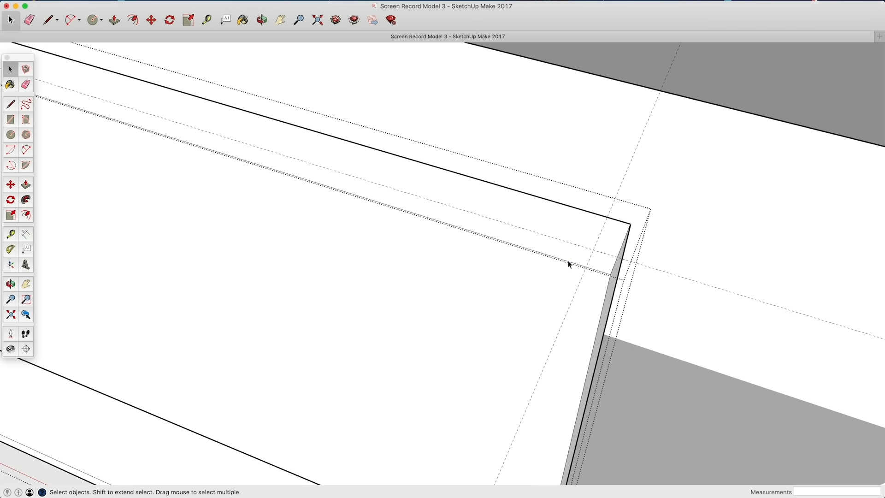
click(11, 108)
click(587, 267)
click(618, 257)
scroll(597, 287, down, 3)
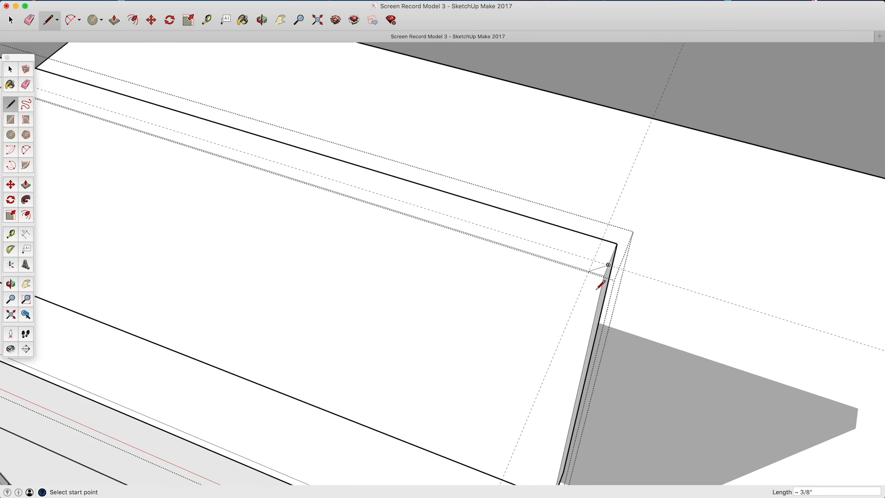
Close the panel and erase both construction guides.
shift+middle_drag(596, 289, 507, 192)
key(space)
click(592, 84)
key(e)
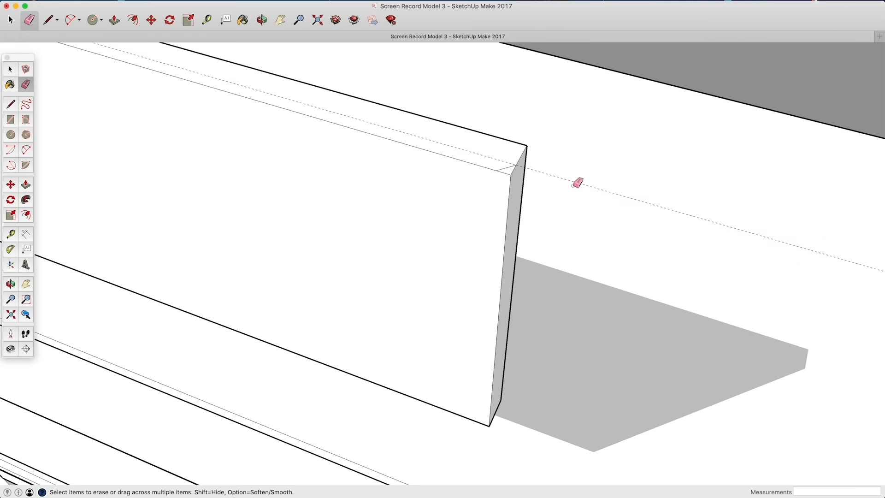
click(578, 182)
Bevel the panel's front edges by running Follow Me on the corner triangle around the front face's perimeter edges.
key(space)
double_click(459, 223)
middle_drag(455, 231, 500, 292)
click(458, 325)
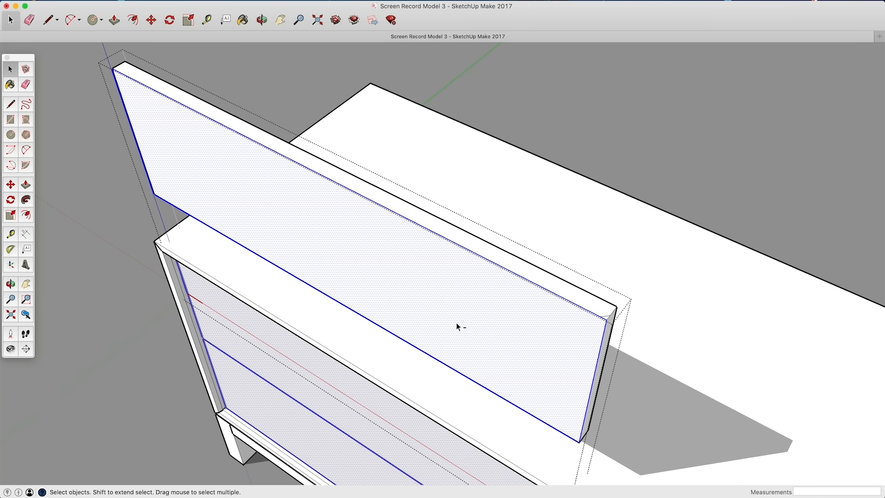
alt+shift+click(446, 310)
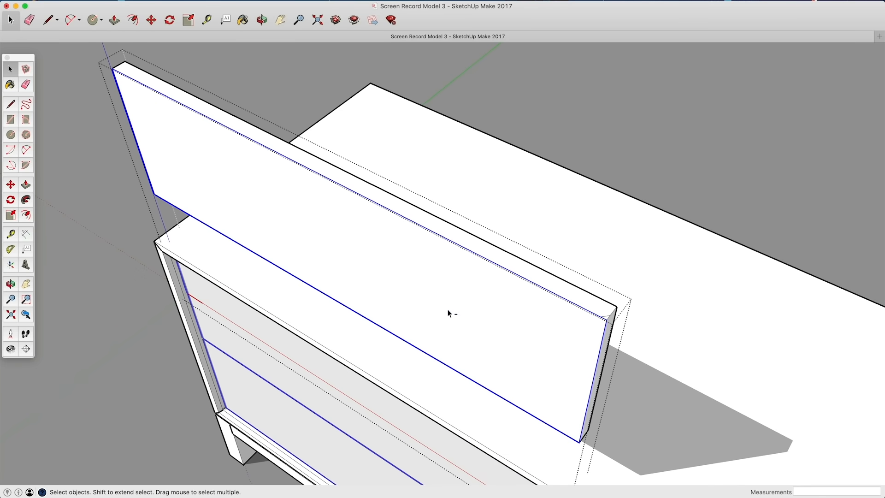
click(26, 200)
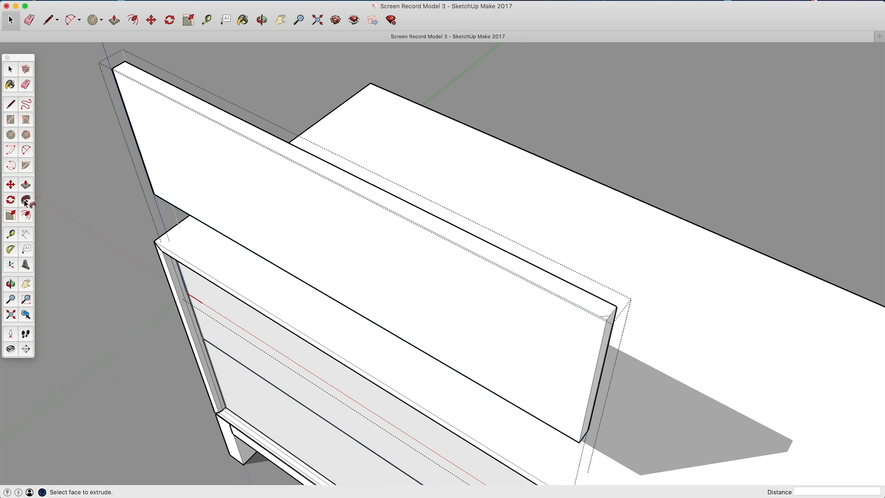
scroll(605, 315, up, 3)
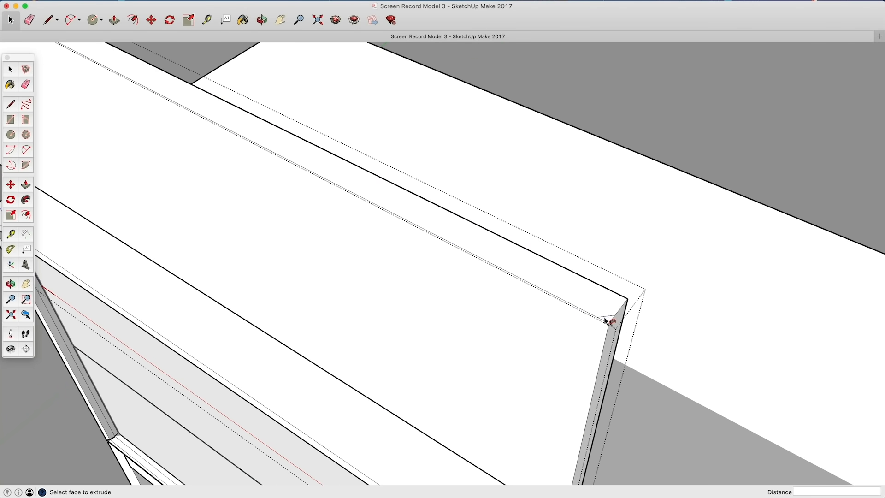
click(605, 319)
scroll(605, 319, down, 5)
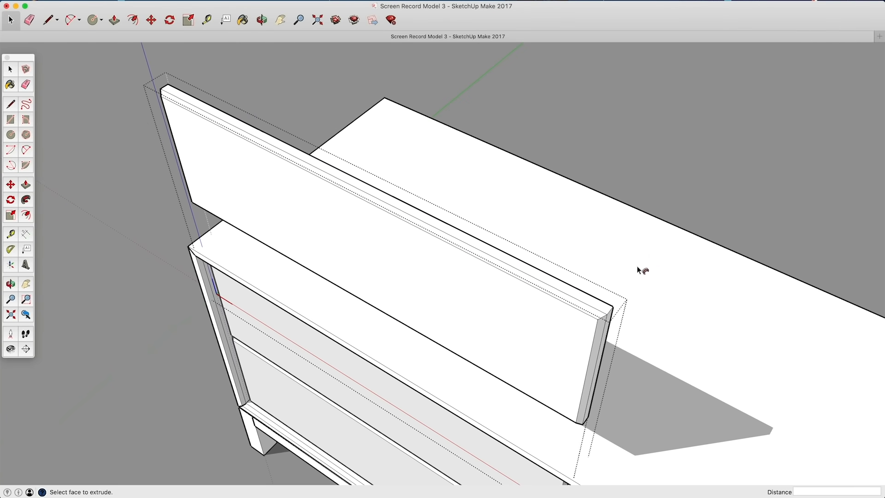
Draw a circle on the raised panel's back face, centred near the middle of its top edge.
middle_drag(614, 306, 413, 242)
drag(434, 265, 735, 211)
middle_drag(735, 212, 475, 239)
scroll(474, 239, up, 2)
middle_drag(494, 153, 179, 188)
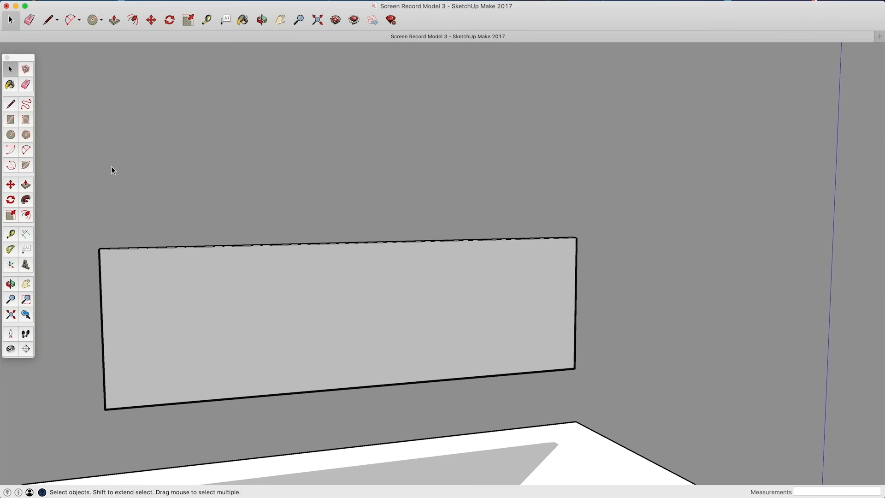
click(12, 134)
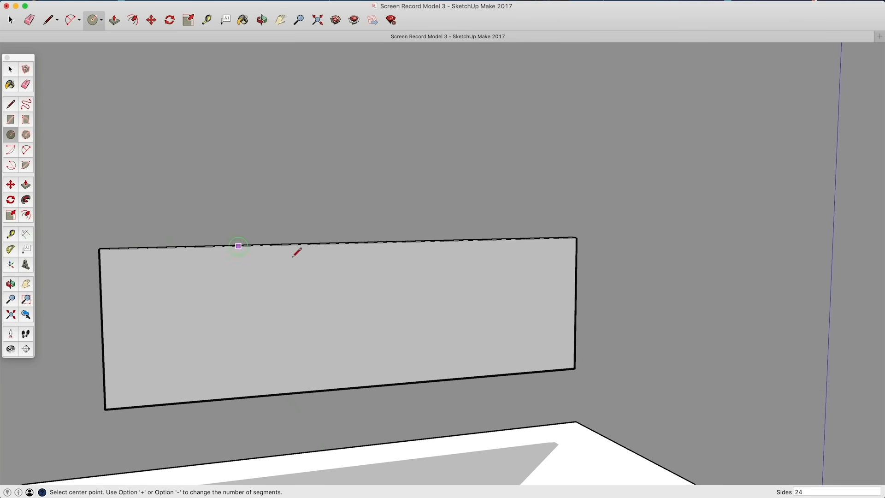
click(363, 242)
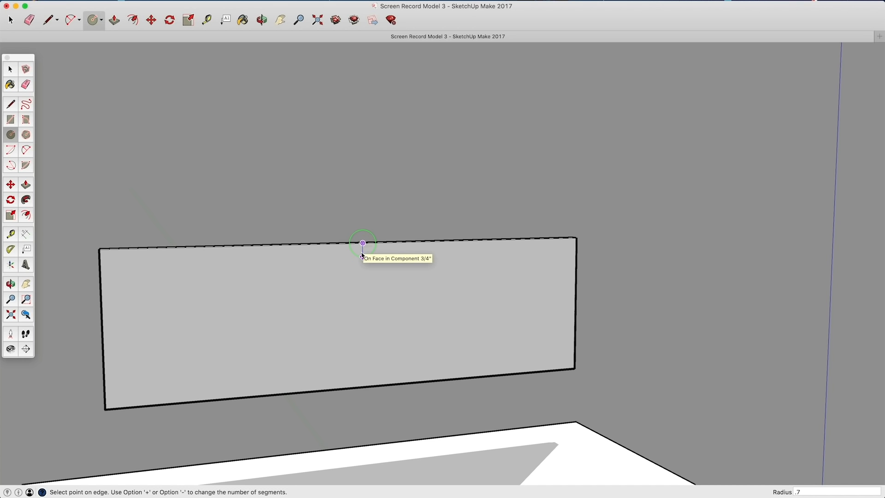
key(Return)
Extrude the circle both ways into a cylinder that passes fully through the panel's thickness.
middle_drag(317, 247, 512, 275)
key(p)
click(500, 264)
click(451, 245)
click(498, 264)
click(553, 280)
Open the raised panel, select all its geometry and intersect its faces with the model.
key(space)
double_click(466, 358)
middle_drag(466, 360, 451, 273)
right_click(452, 274)
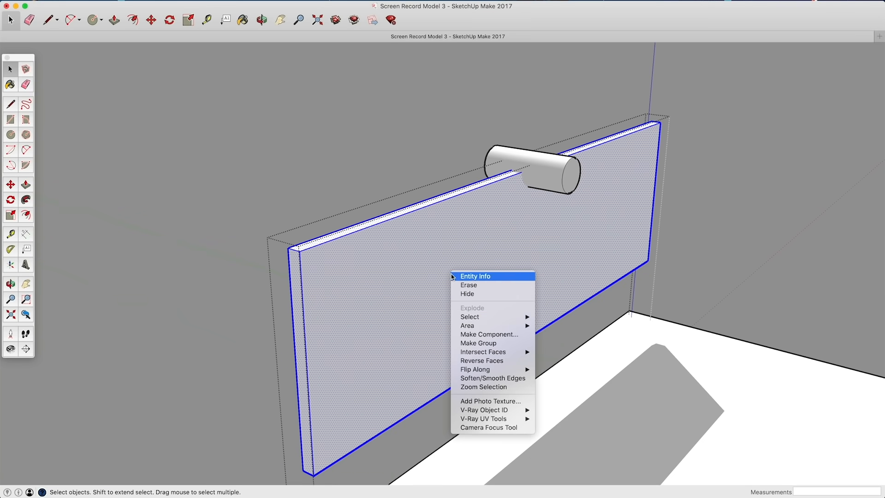
mouse_move(480, 354)
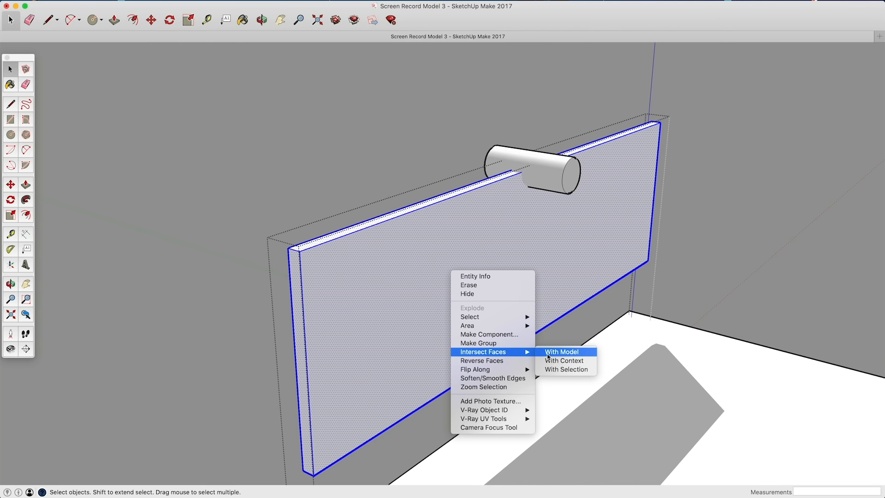
click(561, 352)
Close the panel and delete the cylinder crossing its top edge.
click(774, 203)
click(567, 184)
key(Delete)
middle_drag(574, 187, 347, 120)
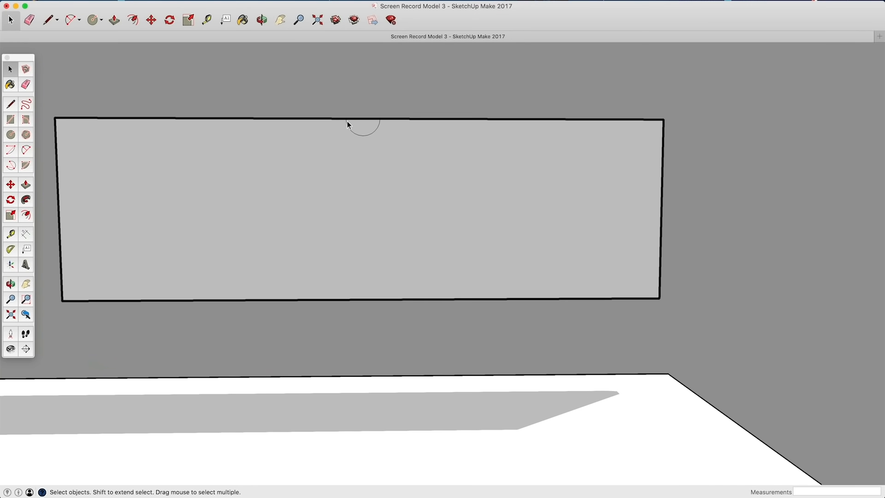
Reopen the panel and remove the half-circle faces and leftover edge to cut the finger notch.
double_click(386, 140)
scroll(371, 111, up, 3)
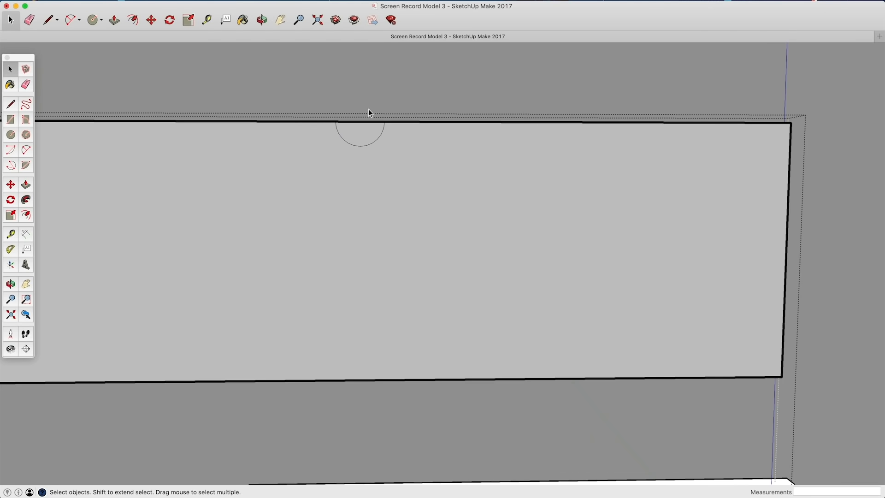
click(357, 129)
key(Delete)
mouse_move(356, 131)
middle_down()
mouse_move(486, 258)
mouse_move(682, 241)
mouse_move(582, 219)
mouse_move(532, 222)
middle_up()
scroll(626, 178, up, 3)
key(e)
click(624, 179)
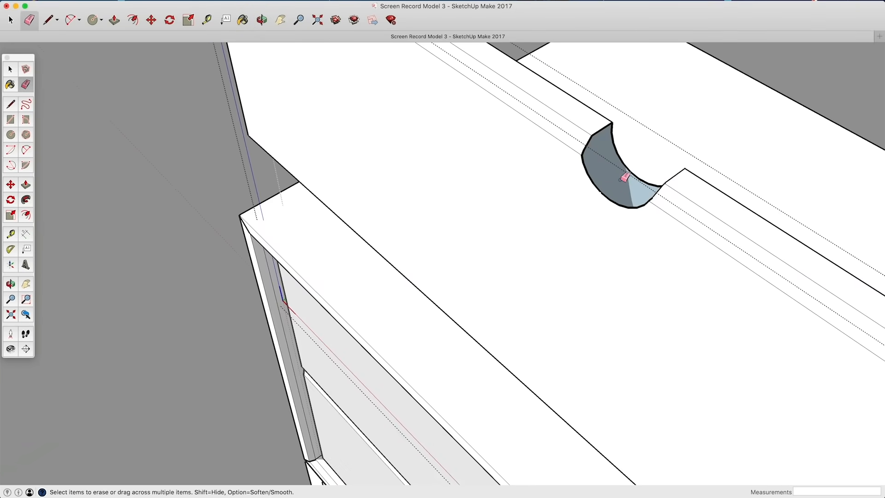
middle_drag(625, 180, 595, 207)
Start the notch's inner wall by drawing lines across the thickness between matching front and back arc endpoints near its upper ends.
click(6, 108)
click(546, 197)
click(579, 178)
middle_drag(580, 178, 638, 223)
scroll(522, 189, up, 3)
key(Escape)
scroll(638, 223, up, 3)
click(643, 164)
click(597, 106)
click(600, 100)
click(644, 154)
middle_drag(643, 153, 471, 194)
click(496, 207)
click(532, 172)
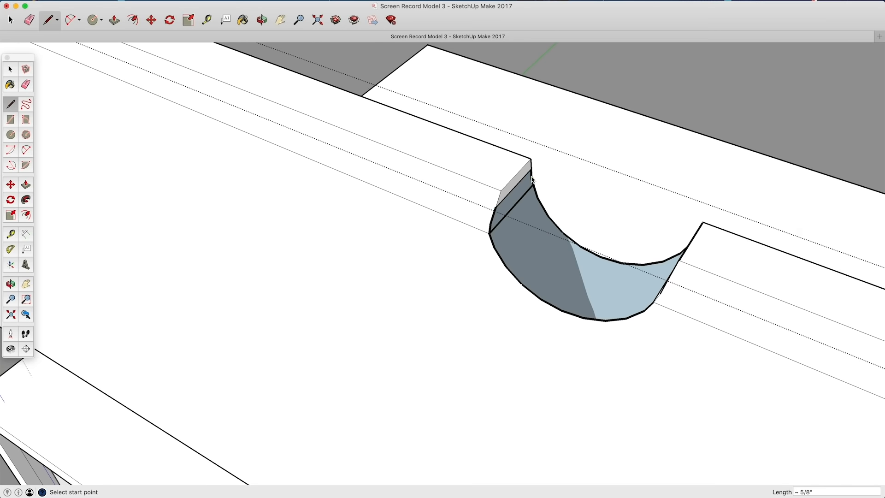
Complete the notch's curved inner wall with lines joining the remaining front and back arc endpoints.
scroll(497, 210, up, 2)
click(544, 179)
click(601, 374)
click(658, 285)
click(565, 353)
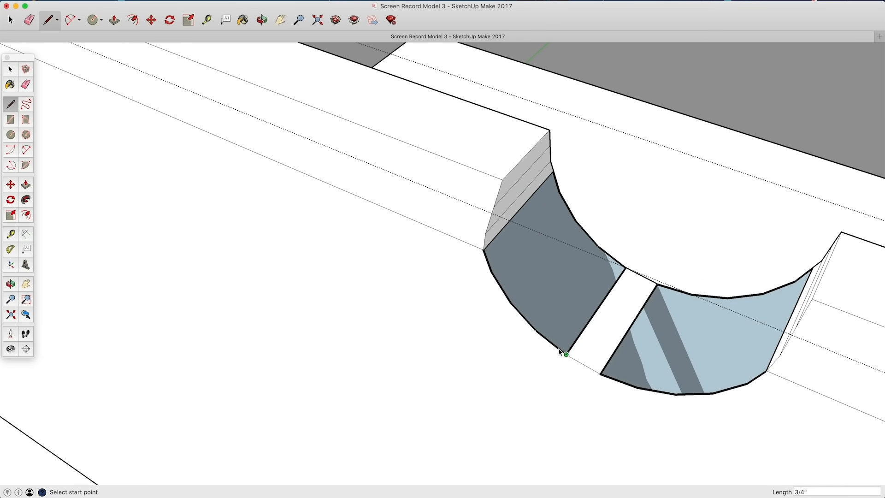
click(599, 248)
click(576, 223)
click(511, 302)
click(492, 271)
click(553, 215)
scroll(568, 227, down, 2)
click(625, 358)
click(669, 302)
click(655, 363)
click(700, 287)
middle_drag(685, 361, 603, 277)
click(508, 242)
click(458, 166)
key(space)
Try to soften the facet lines across the notch's inner wall.
middle_drag(456, 190, 249, 308)
scroll(249, 308, down, 5)
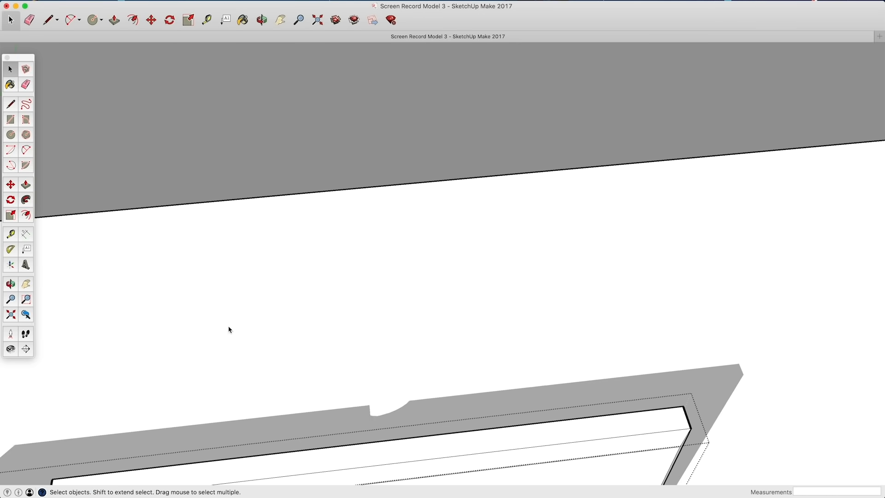
scroll(338, 292, up, 5)
scroll(338, 292, up, 3)
key(e)
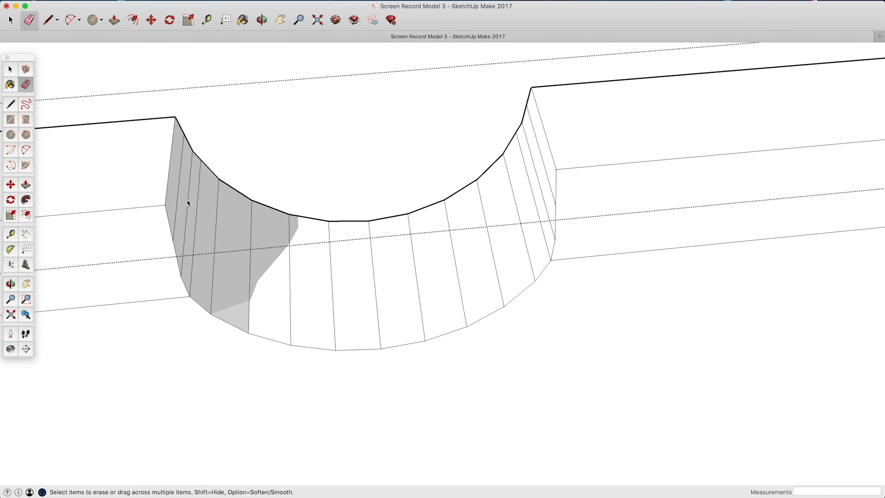
mouse_move(180, 200)
mouse_down()
mouse_move(295, 247)
mouse_move(389, 258)
mouse_up()
drag(535, 214, 547, 171)
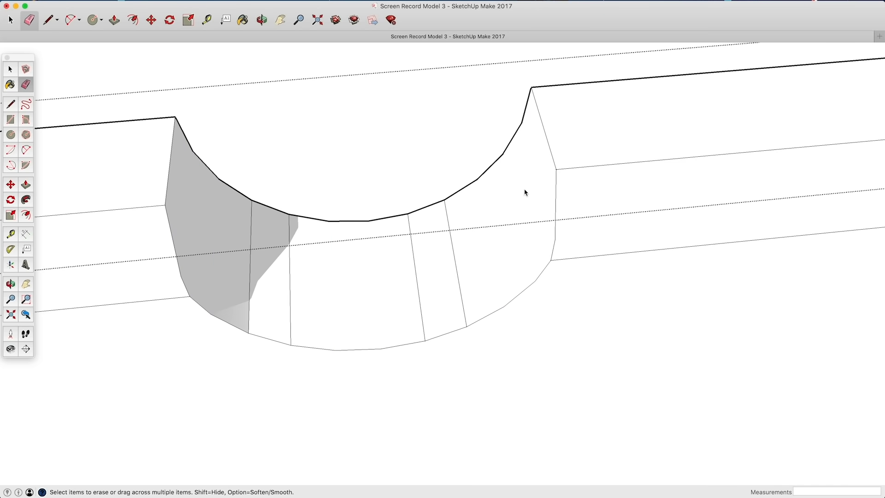
alt+drag(456, 238, 381, 262)
alt+drag(258, 270, 285, 272)
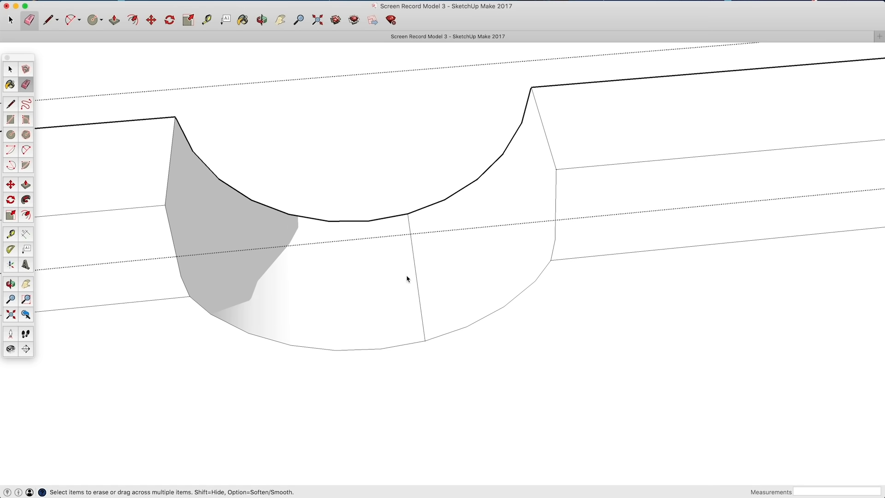
Undo the softening of the notch's facet lines.
key(space)
key(e)
key(super+z)
key(super+z)
key(super+z)
key(super+z)
key(super+z)
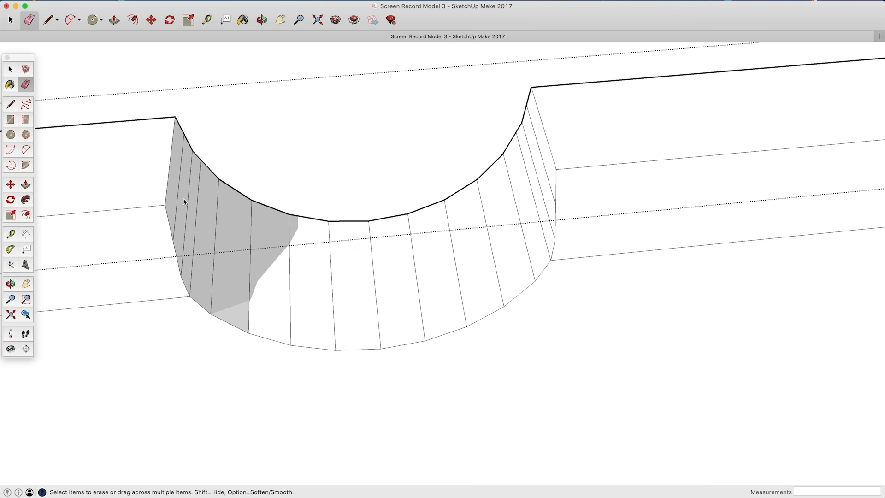
Soften the facet lines across the notch's inner wall and close the panel.
drag(180, 199, 239, 232)
mouse_move(329, 254)
mouse_down()
mouse_move(459, 251)
mouse_move(545, 186)
mouse_move(547, 172)
mouse_up()
drag(471, 227, 435, 250)
mouse_move(320, 268)
mouse_down()
mouse_move(247, 267)
mouse_move(276, 270)
mouse_up()
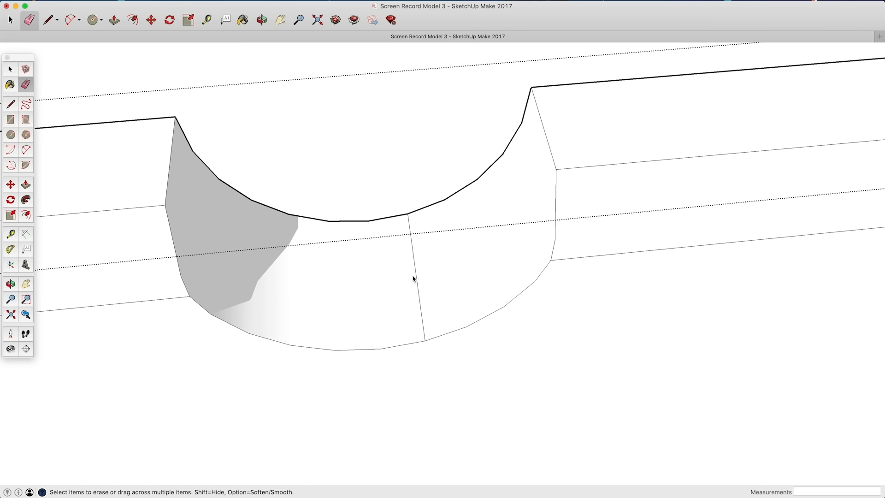
key(space)
click(334, 182)
Delete the raised copy of the drawer front above the console.
scroll(336, 183, down, 10)
middle_drag(343, 183, 339, 155)
click(215, 134)
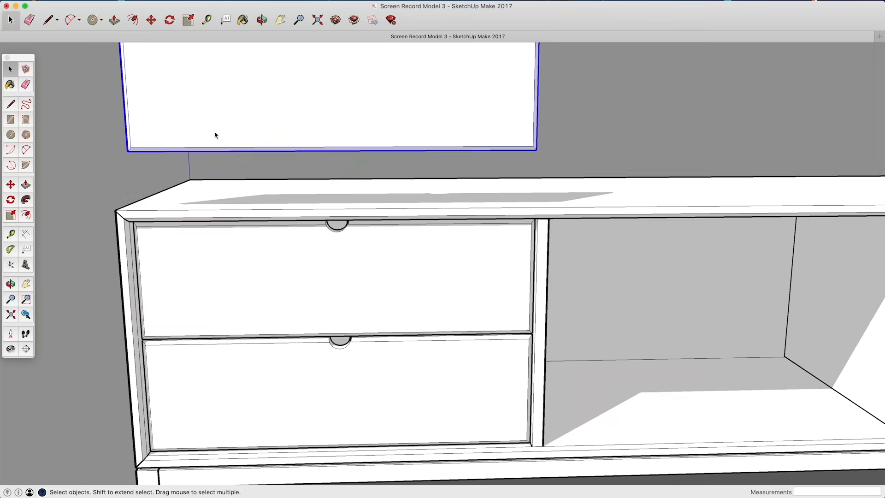
key(Delete)
Draw a rectangular door face 1' 4 1/2" high across the middle opening, from the drawer-side divider to the second divider.
scroll(388, 344, up, 4)
mouse_move(387, 340)
middle_down()
mouse_move(144, 239)
mouse_move(206, 186)
mouse_move(410, 291)
middle_up()
mouse_move(337, 288)
middle_down()
mouse_move(589, 214)
mouse_move(328, 288)
middle_up()
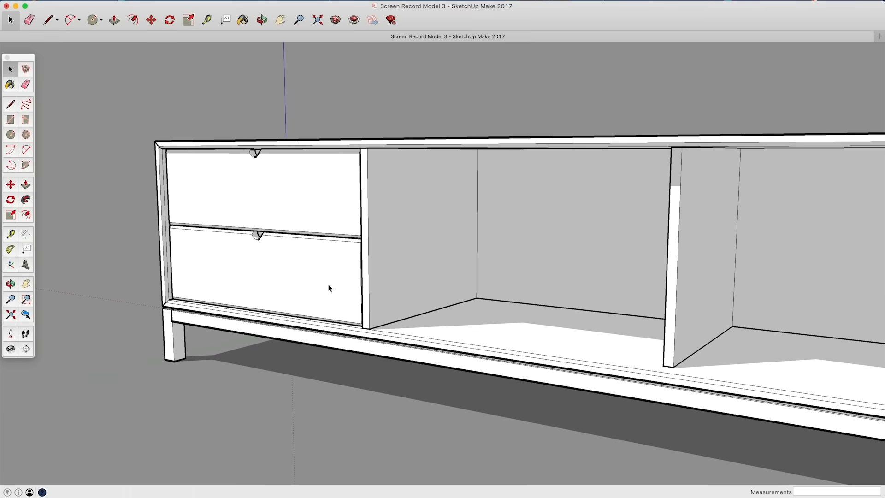
click(15, 105)
scroll(395, 142, up, 5)
click(336, 120)
mouse_move(387, 109)
middle_down()
mouse_move(158, 138)
mouse_move(171, 134)
middle_up()
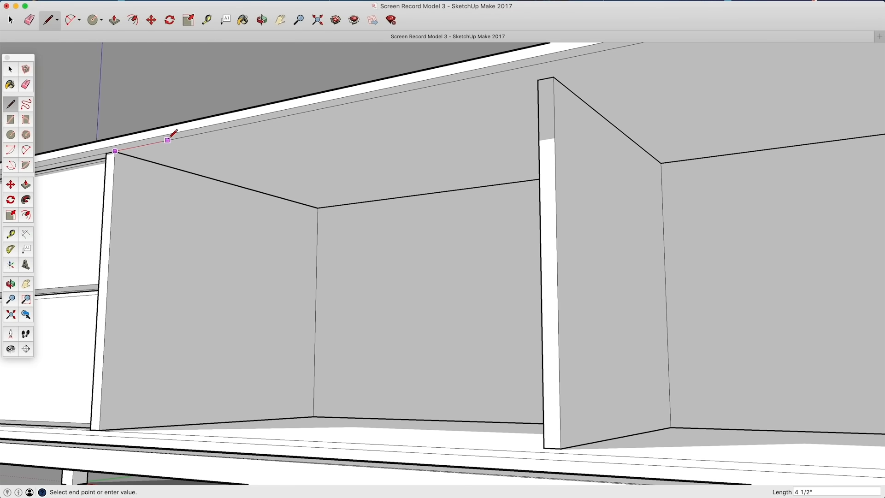
click(557, 81)
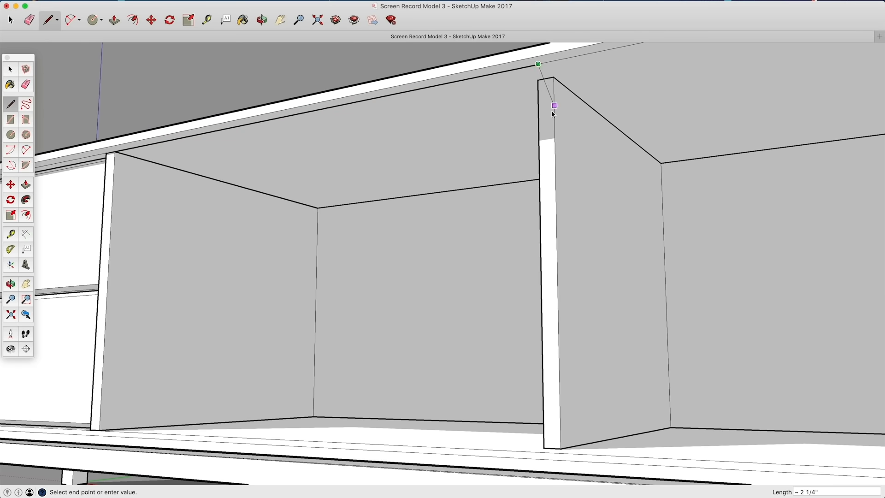
middle_drag(527, 181, 522, 99)
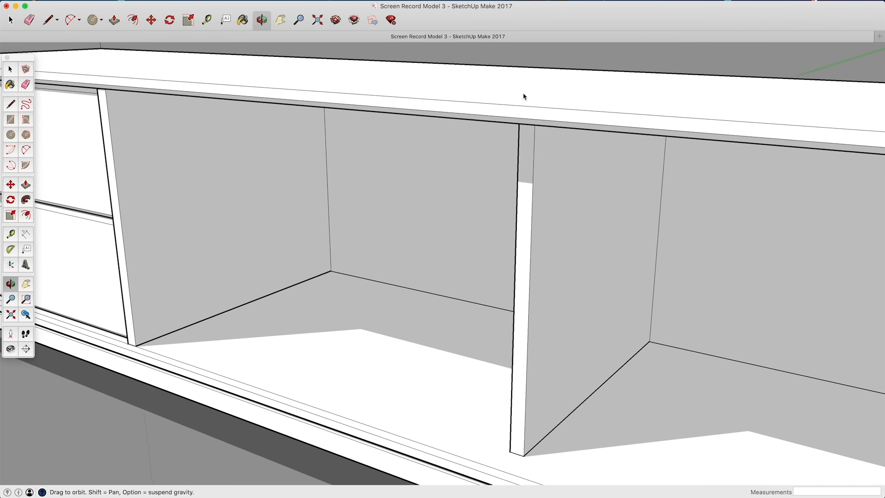
scroll(530, 233, down, 4)
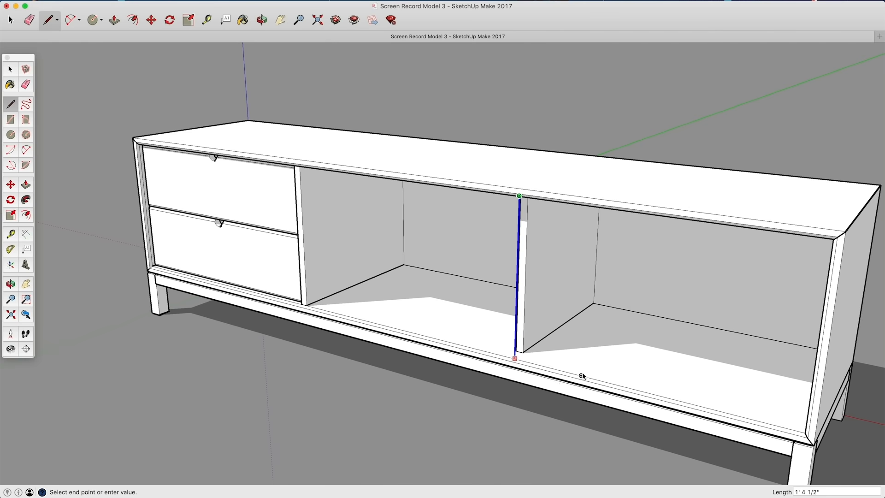
scroll(584, 359, up, 5)
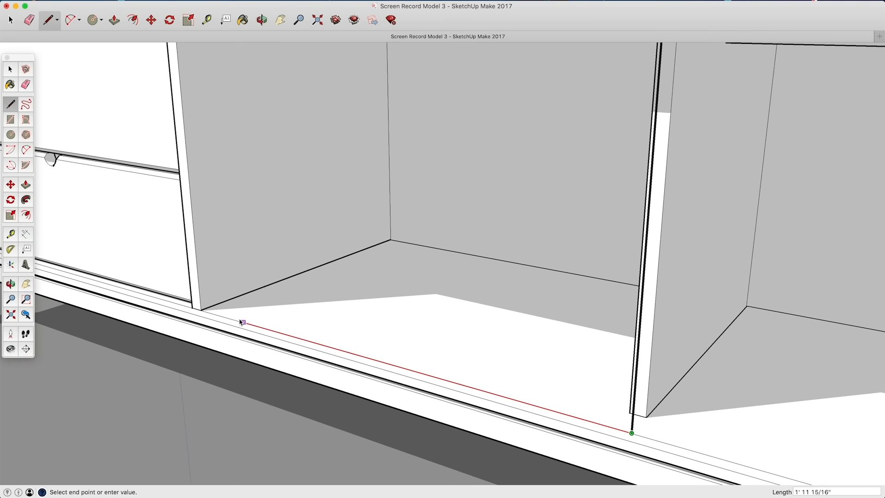
click(206, 311)
middle_drag(217, 142, 274, 188)
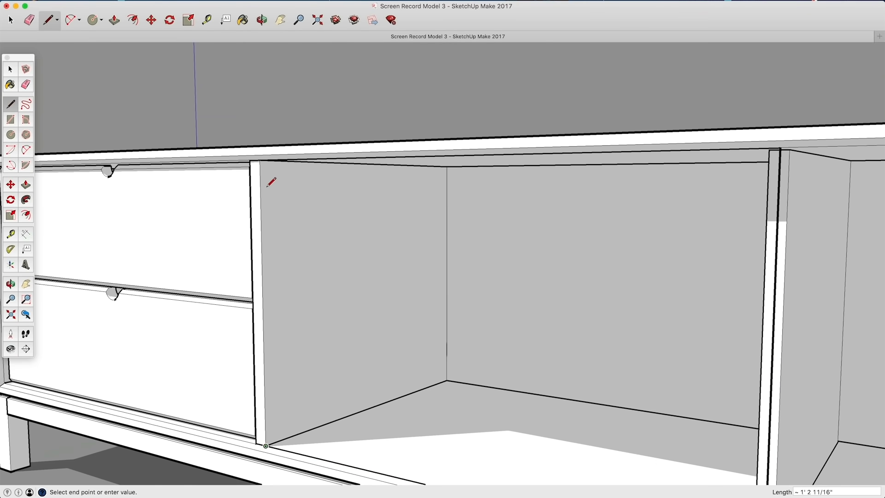
click(266, 161)
Extrude the middle opening's door face .5" thick toward the cabinet interior.
shift+middle_drag(510, 345, 333, 267)
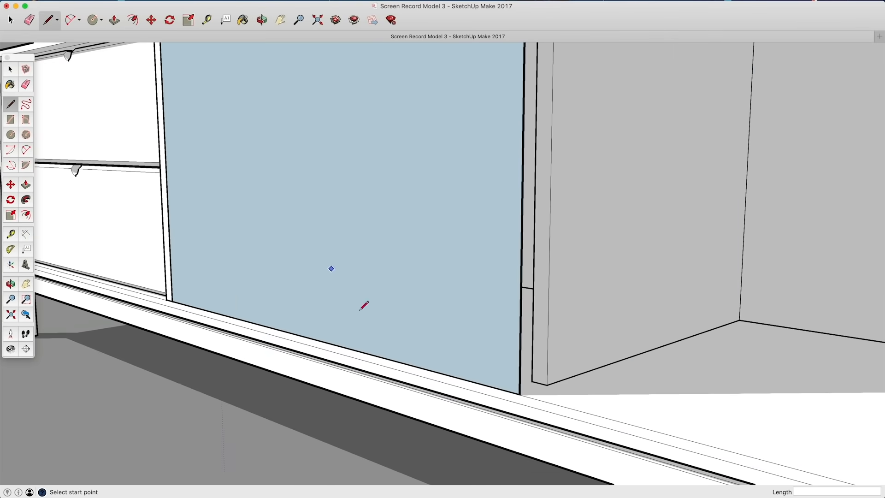
scroll(378, 367, up, 3)
middle_drag(524, 388, 441, 306)
key(p)
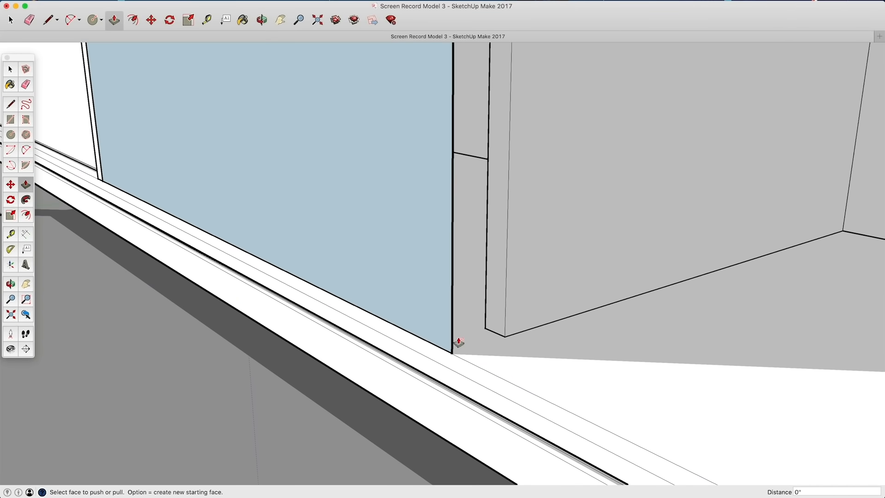
drag(436, 346, 439, 346)
text(.5)
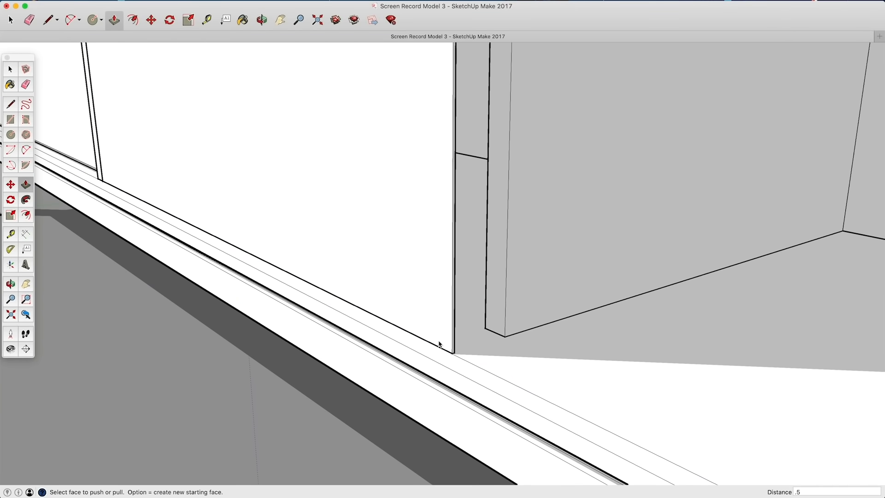
key(Return)
Select the whole door panel and make it a component.
key(space)
triple_click(439, 341)
key(g)
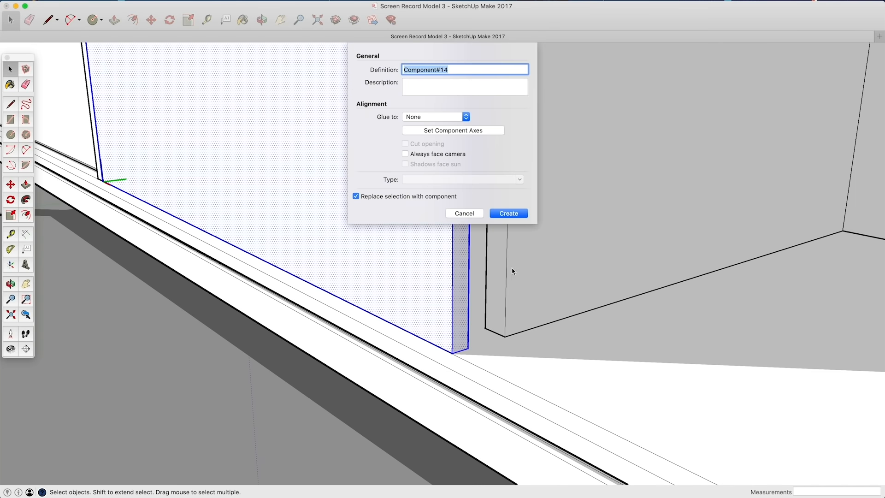
click(509, 213)
Copy the door component .75" back to form a second sliding door behind it.
scroll(489, 323, up, 3)
key(m)
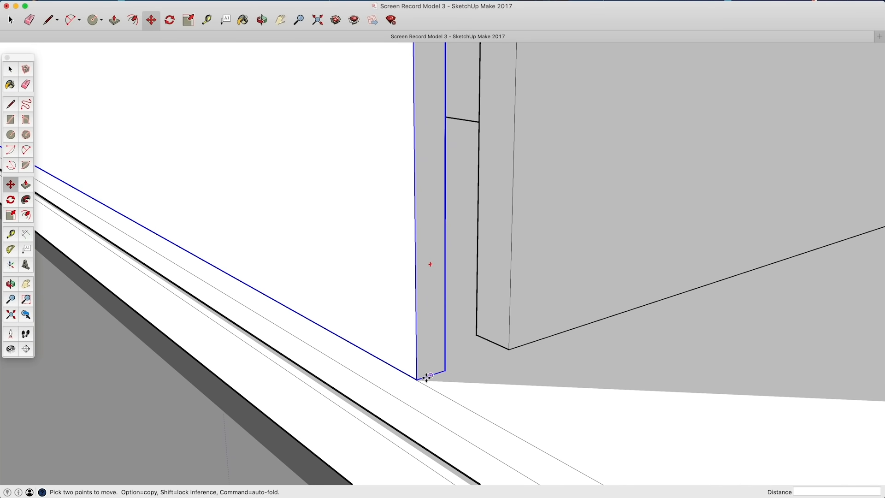
click(417, 378)
key(alt)
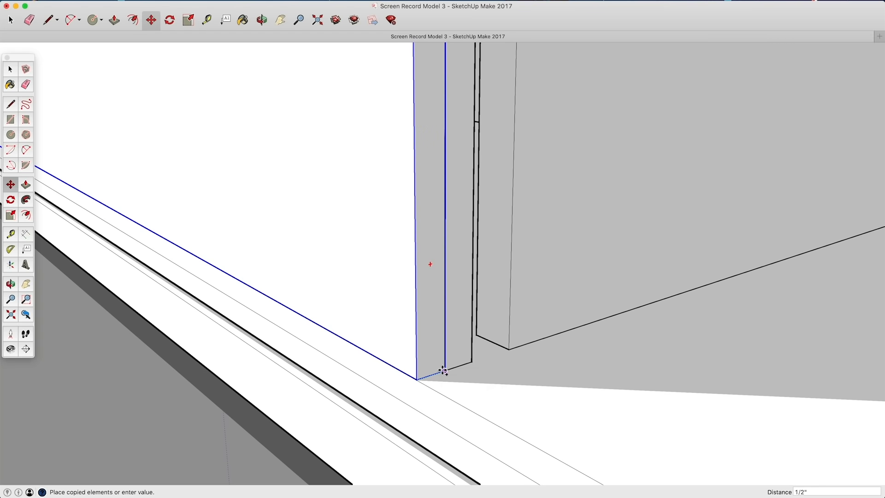
text(.7)
key(Return)
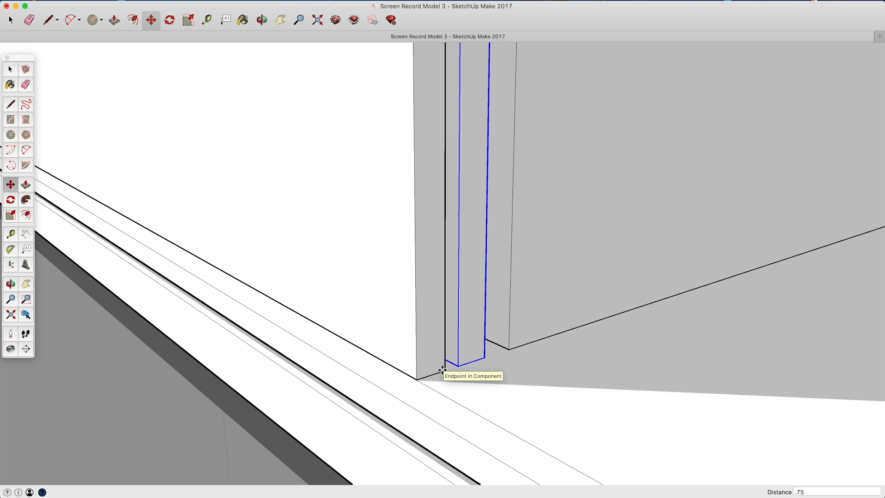
Move both sliding doors .25" back into the cabinet.
key(space)
key(m)
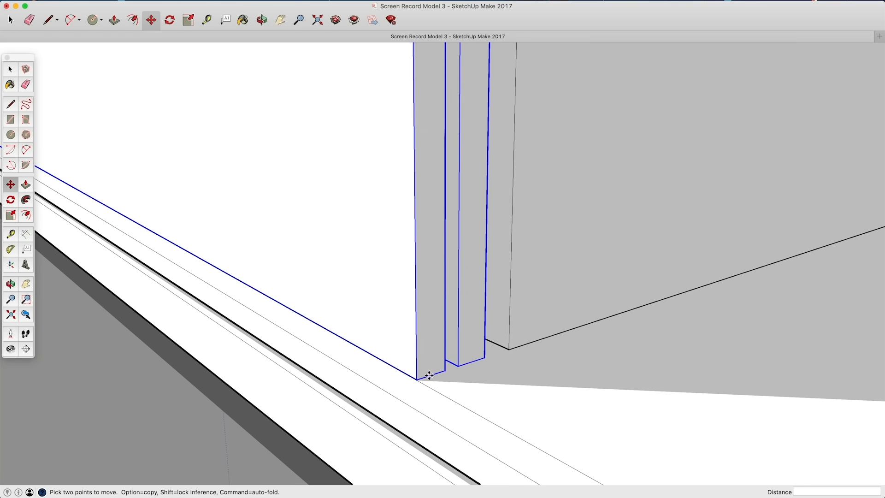
click(418, 379)
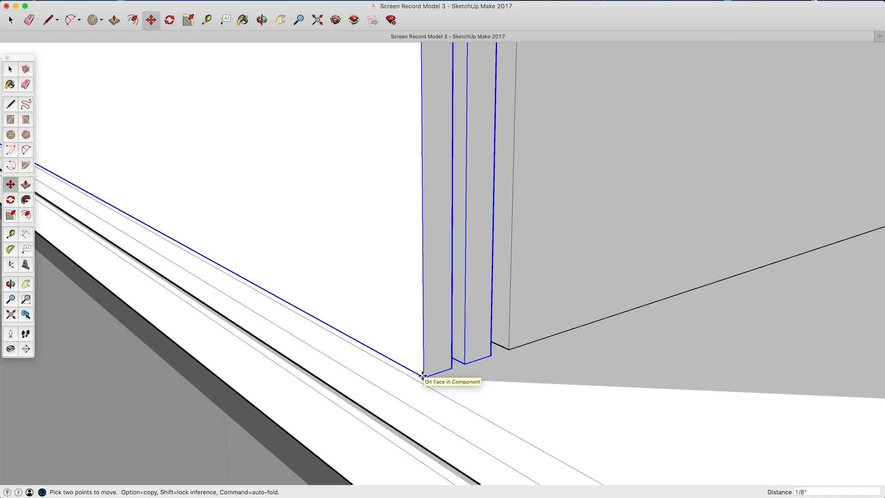
text(.25)
key(Return)
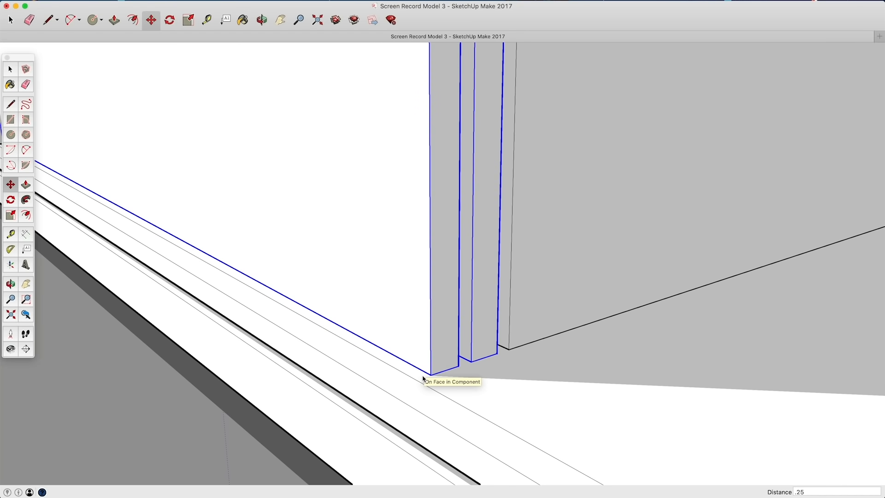
Move the rear sliding door sideways along the cabinet to cover the end opening.
scroll(423, 378, down, 5)
mouse_move(262, 422)
middle_down()
mouse_move(601, 417)
mouse_move(445, 400)
middle_up()
key(space)
middle_drag(229, 409, 682, 382)
scroll(457, 376, up, 3)
click(445, 379)
key(m)
click(396, 407)
click(703, 209)
key(space)
Select both sliding doors and hide them.
middle_drag(599, 309, 284, 310)
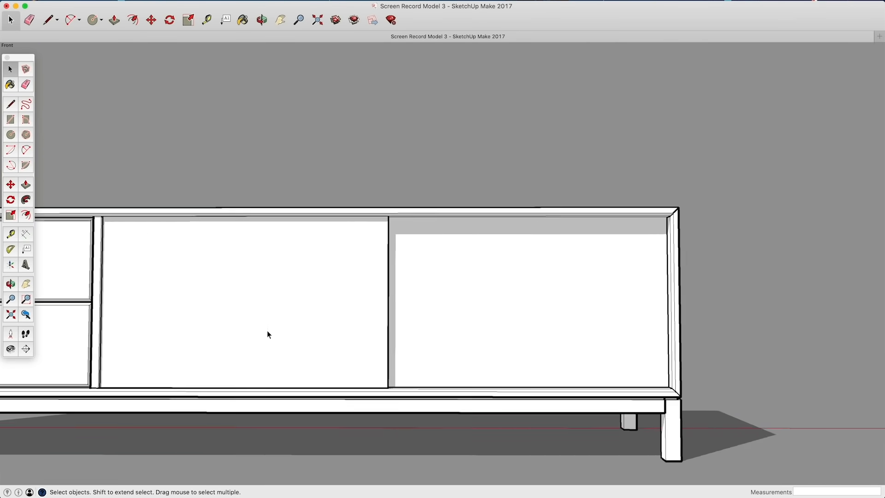
scroll(273, 341, up, 2)
middle_drag(273, 342, 533, 368)
right_click(534, 367)
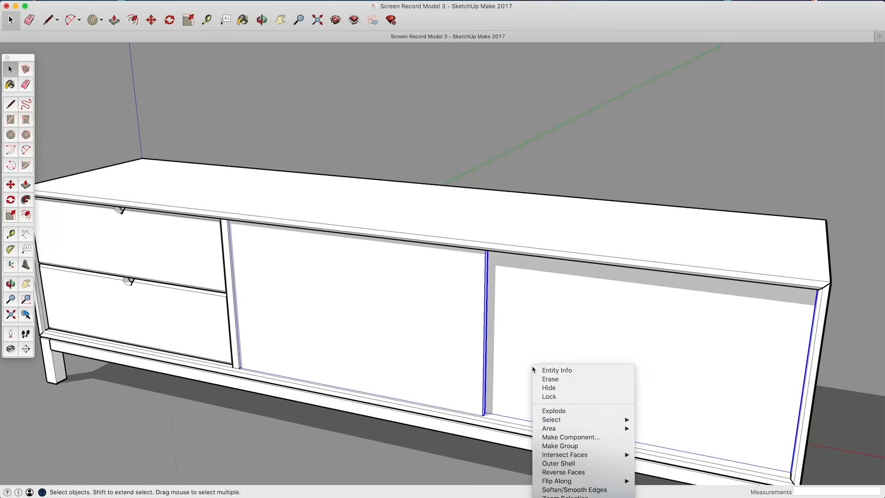
click(548, 388)
Place parallel guides on the bottom panel, the first 1/4" behind its inner front edge, followed by spacings of .5" and .25".
middle_drag(549, 388, 74, 277)
click(10, 234)
scroll(306, 332, up, 5)
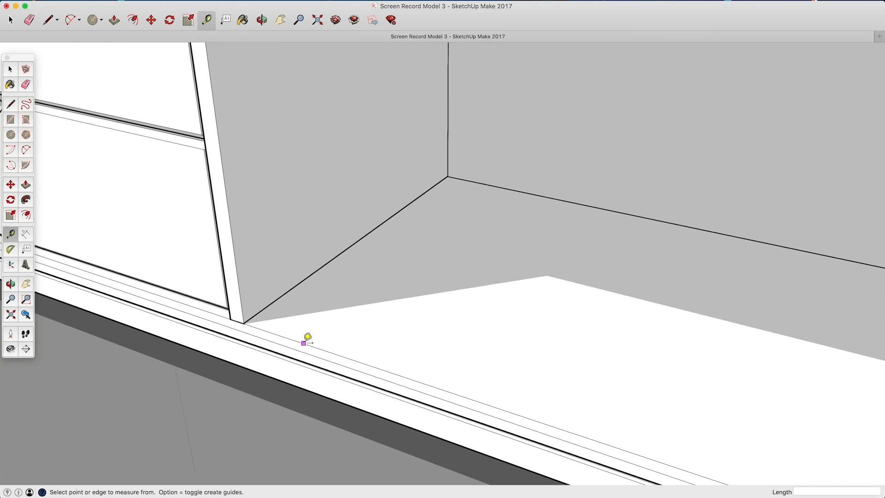
click(302, 343)
click(200, 275)
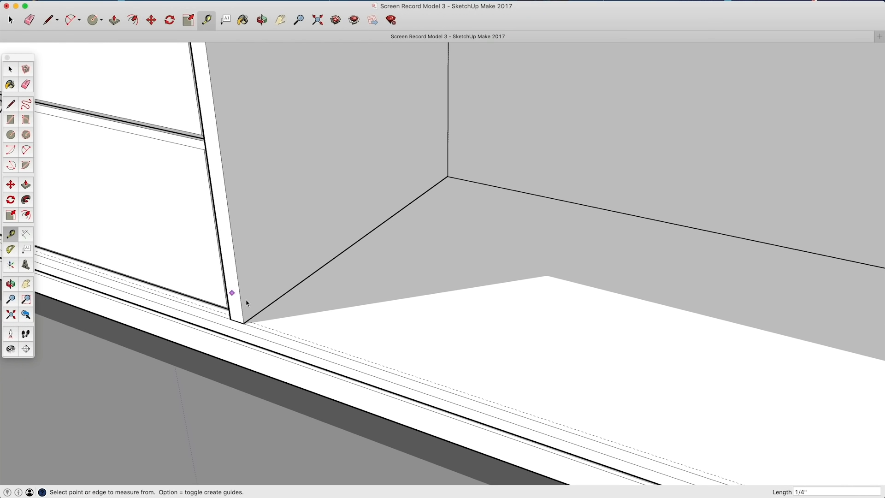
click(277, 332)
scroll(310, 323, up, 3)
text(.5)
key(Return)
scroll(305, 336, up, 2)
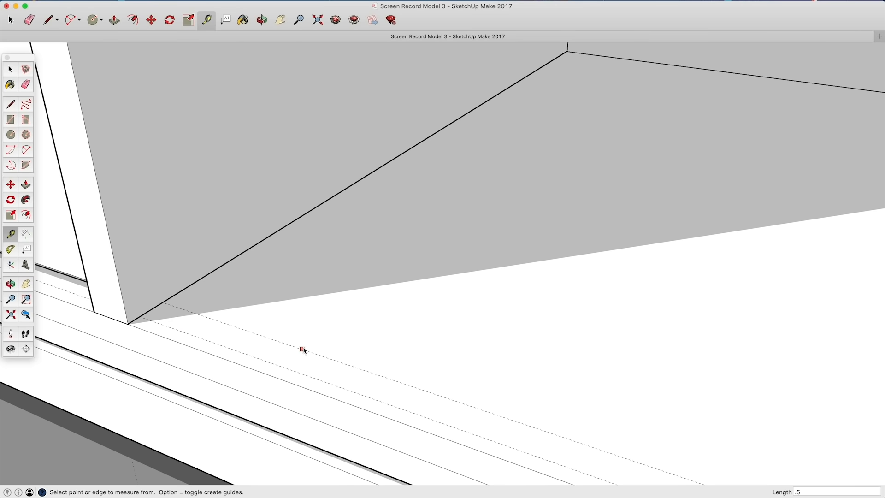
key(Return)
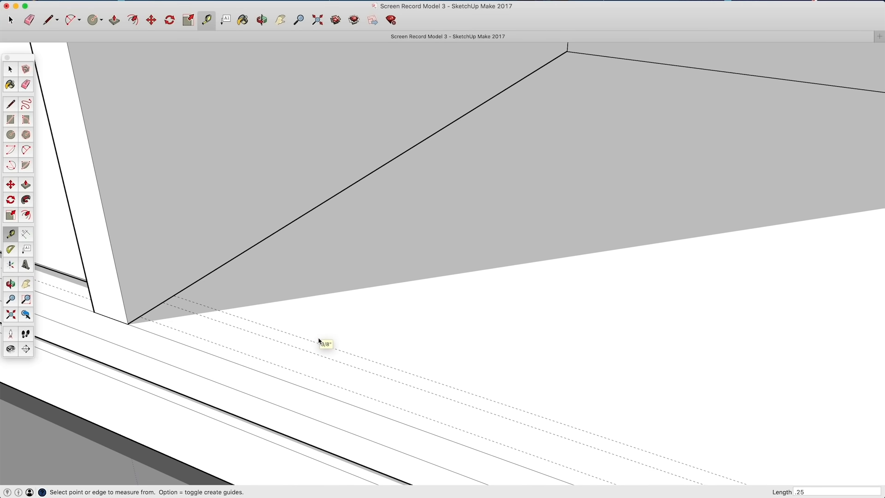
Add a parallel guide 0.5" behind the rearmost guide along the front of the cabinet's bottom panel.
click(317, 342)
text(.5)
key(Return)
scroll(327, 334, down, 6)
shift+middle_drag(461, 360, 287, 273)
key(t)
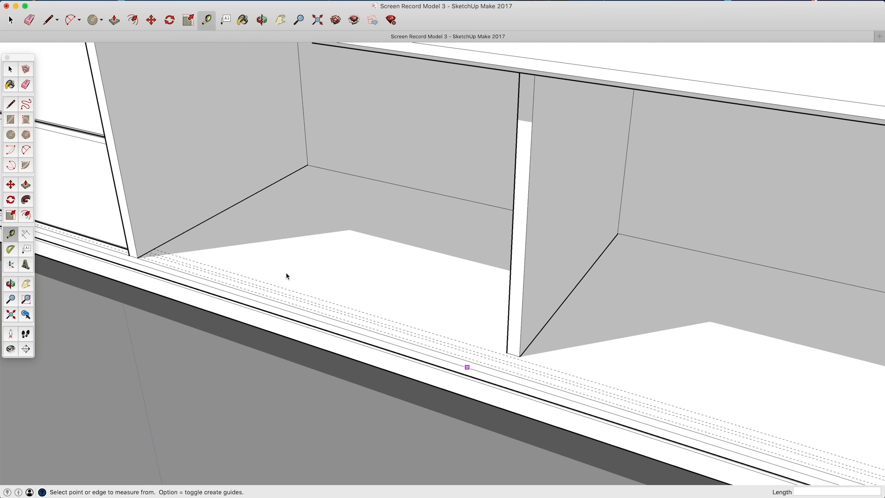
Inside the bottom panel, draw a narrow rectangle between the front pair of guides, from the drawer-side divider to the right side panel.
key(space)
double_click(239, 241)
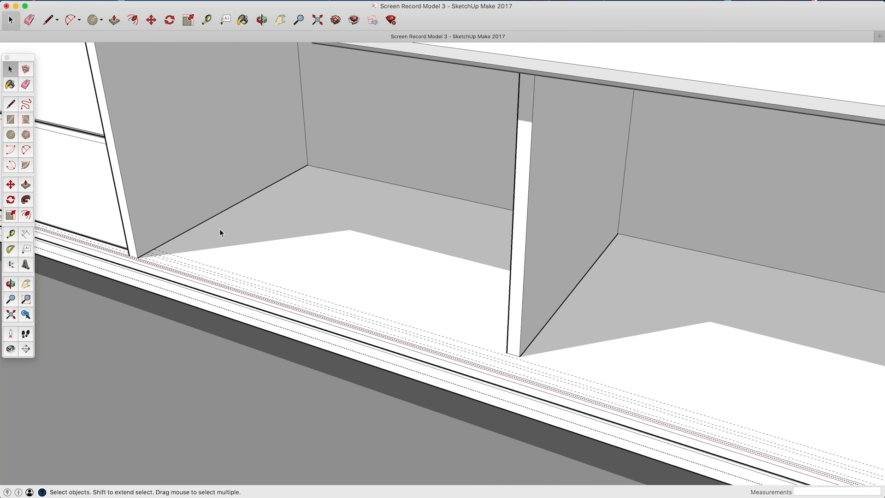
click(7, 121)
scroll(162, 264, up, 5)
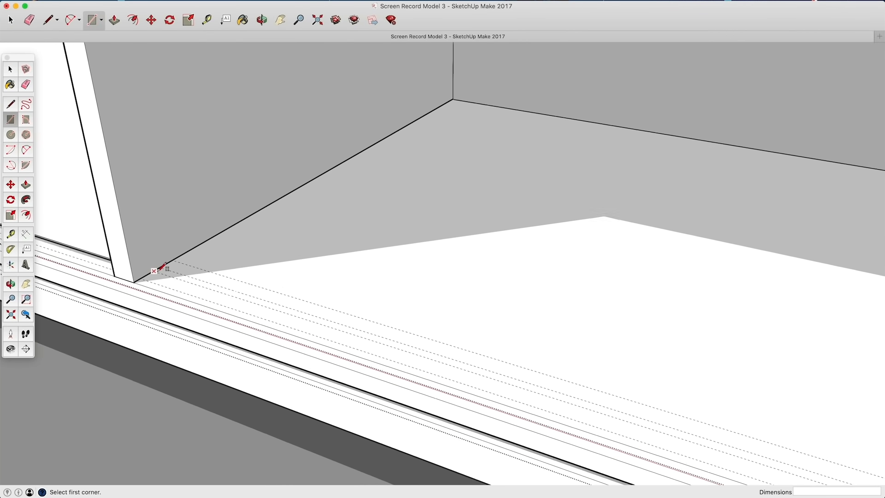
click(160, 265)
middle_drag(168, 259, 191, 372)
shift+middle_drag(631, 185, 379, 364)
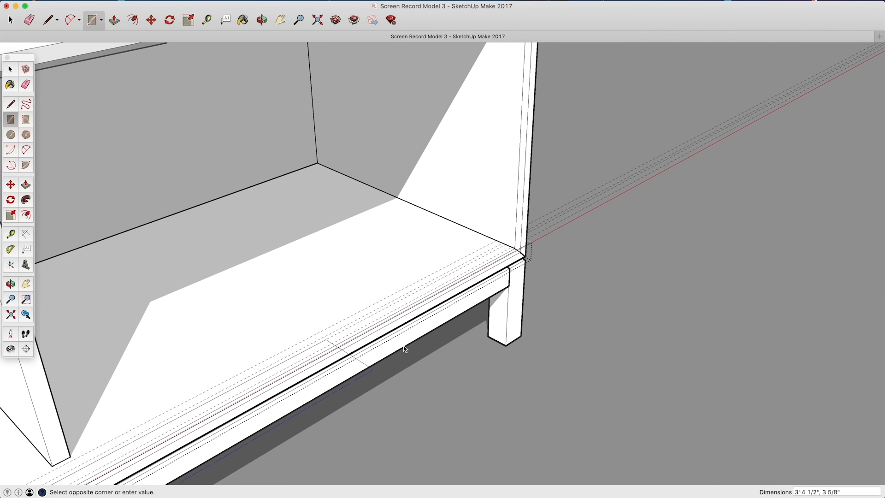
scroll(515, 259, up, 5)
scroll(508, 246, up, 3)
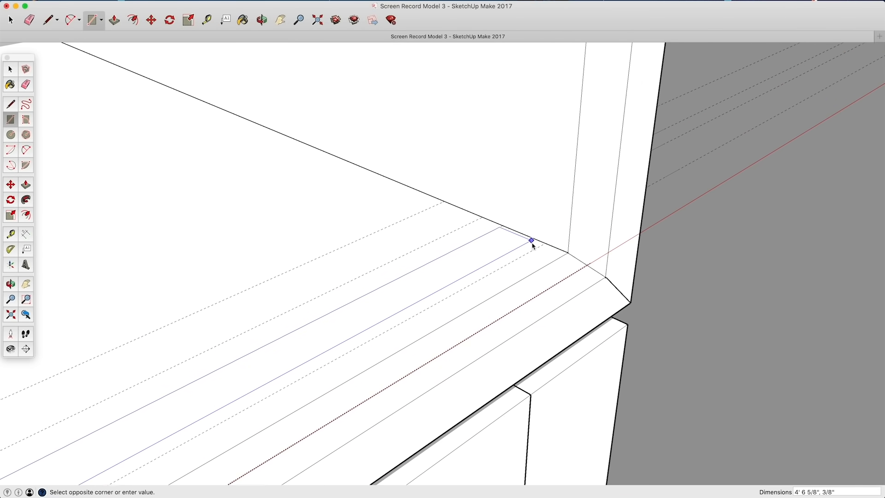
click(545, 245)
Copy the narrow strip 3/4" toward the back onto the rear pair of guides.
key(space)
click(488, 249)
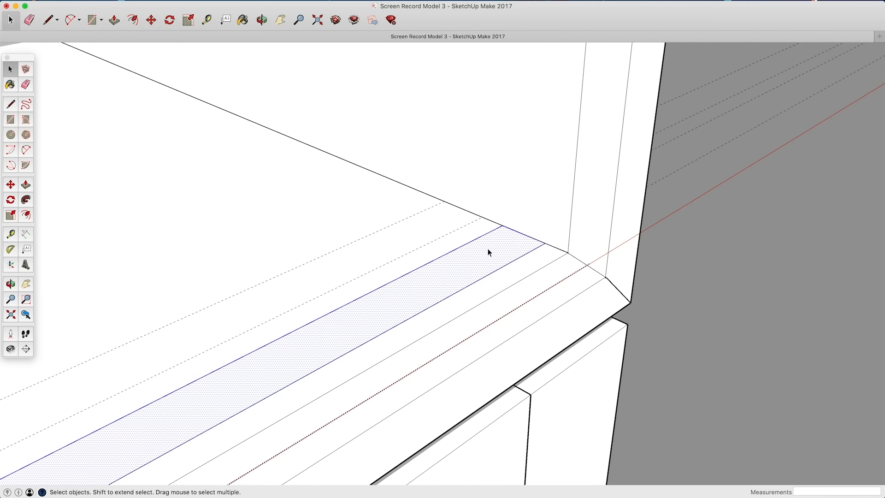
key(m)
click(546, 243)
key(alt)
click(484, 217)
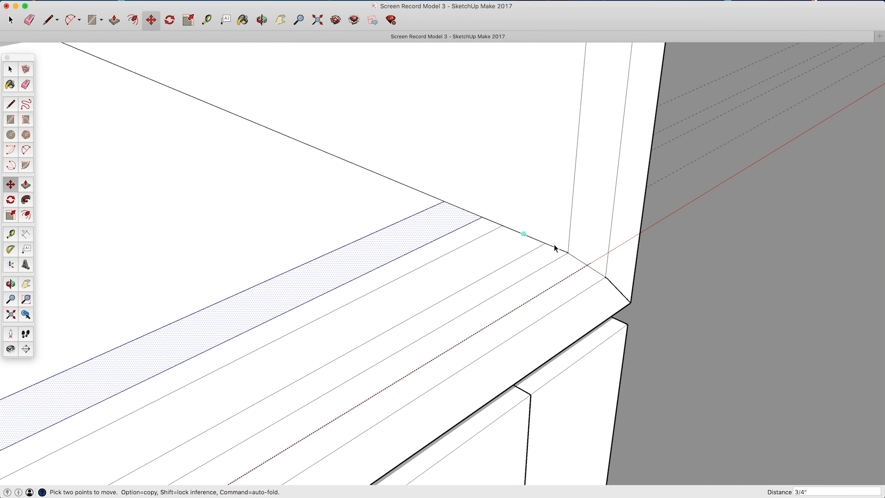
Finish editing the bottom panel and delete all the construction guides.
key(space)
click(726, 267)
middle_drag(726, 268, 639, 247)
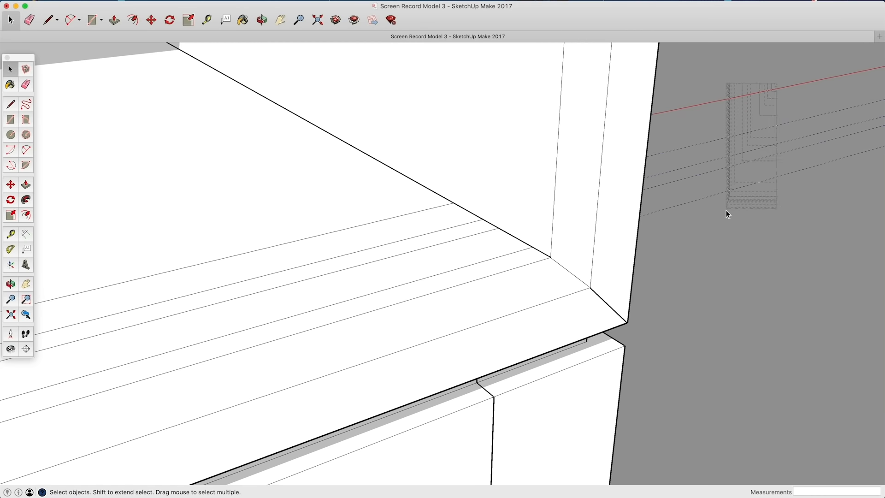
scroll(538, 253, down, 3)
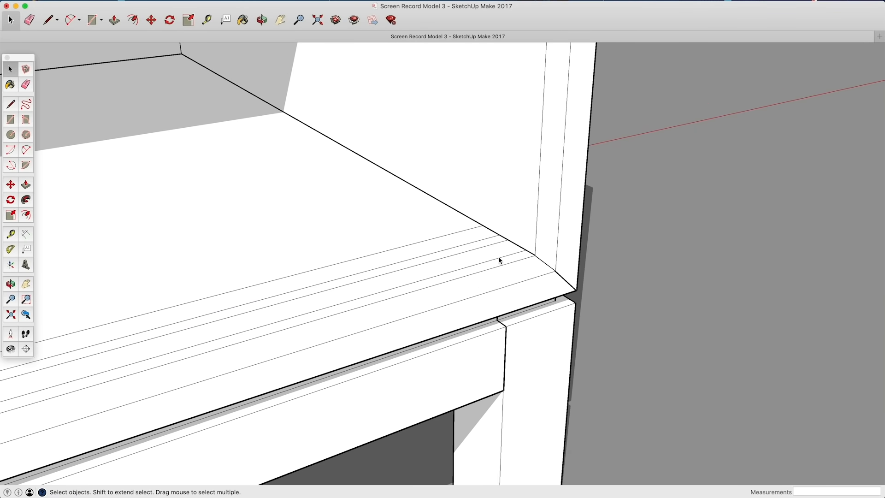
Push both strips 1/8" down into the bottom panel to form two parallel grooves.
scroll(493, 255, up, 3)
key(p)
click(493, 256)
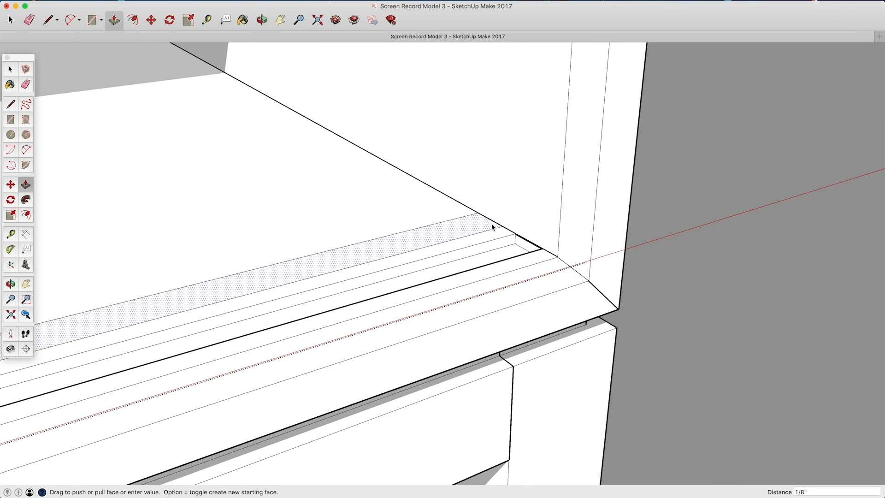
click(498, 233)
click(509, 248)
key(space)
scroll(557, 295, down, 2)
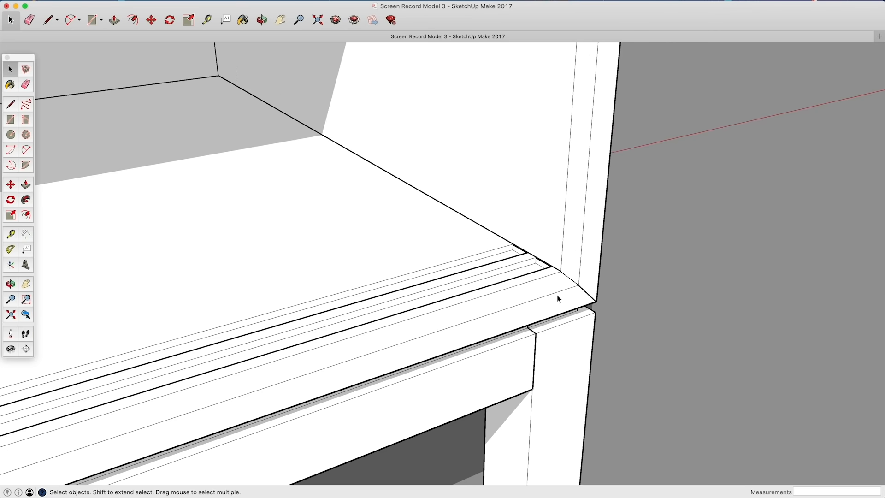
Place a copy of the grooved bottom panel beyond the cabinet's right end along the red axis.
scroll(557, 295, down, 3)
middle_drag(549, 300, 395, 272)
scroll(486, 259, down, 2)
key(m)
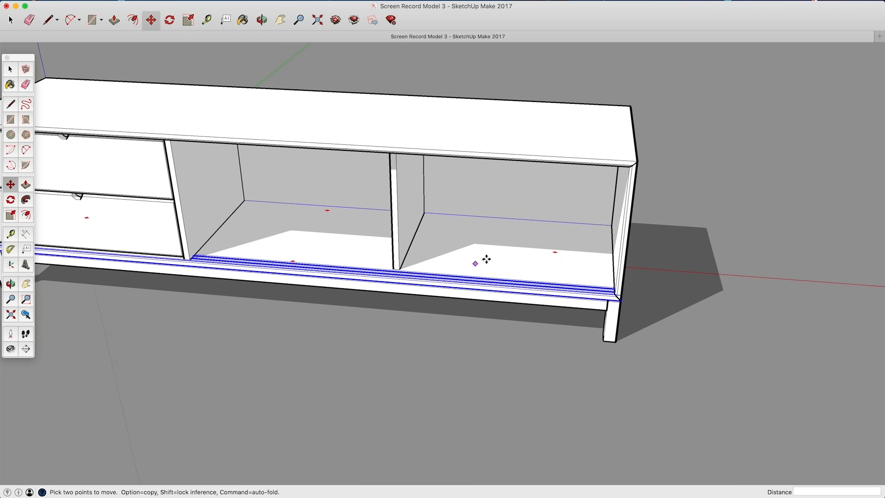
key(alt)
click(496, 257)
scroll(497, 257, down, 3)
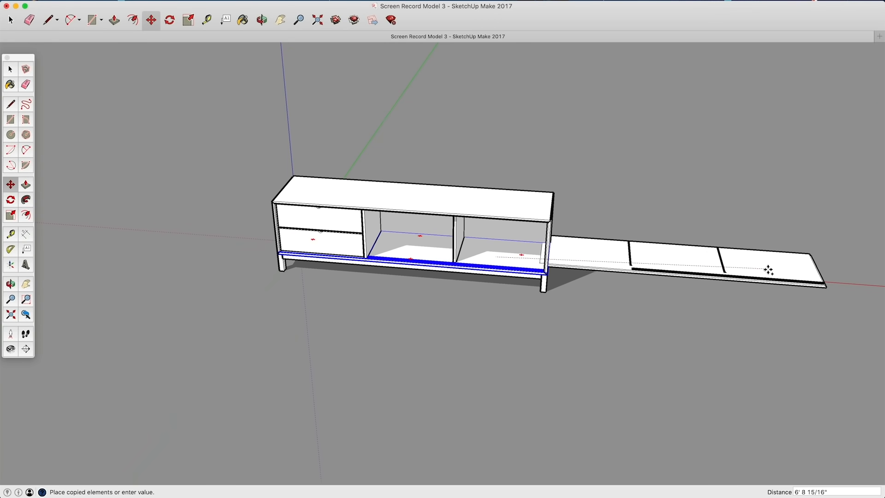
click(819, 281)
key(space)
Open the copied bottom panel and draw a 1/2" line on its mitred end at the floor of the front groove.
click(779, 325)
middle_drag(779, 325, 660, 314)
scroll(663, 316, up, 5)
scroll(664, 336, up, 6)
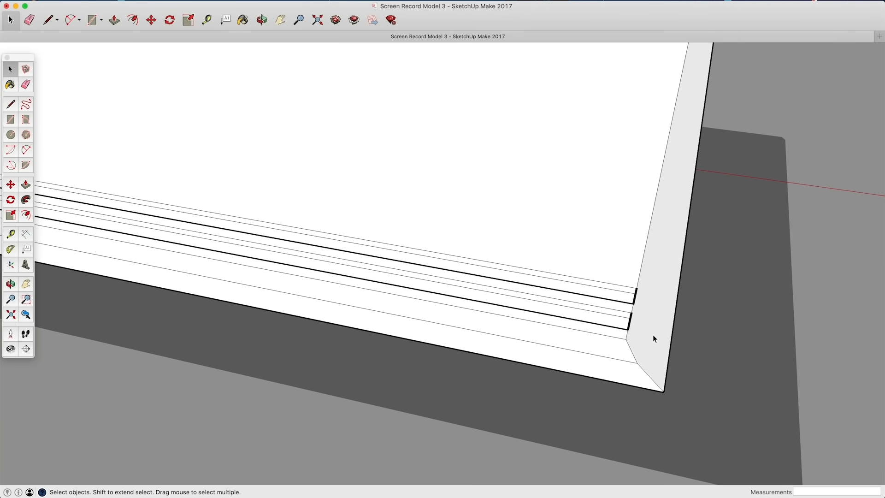
middle_drag(653, 335, 528, 314)
scroll(545, 275, up, 2)
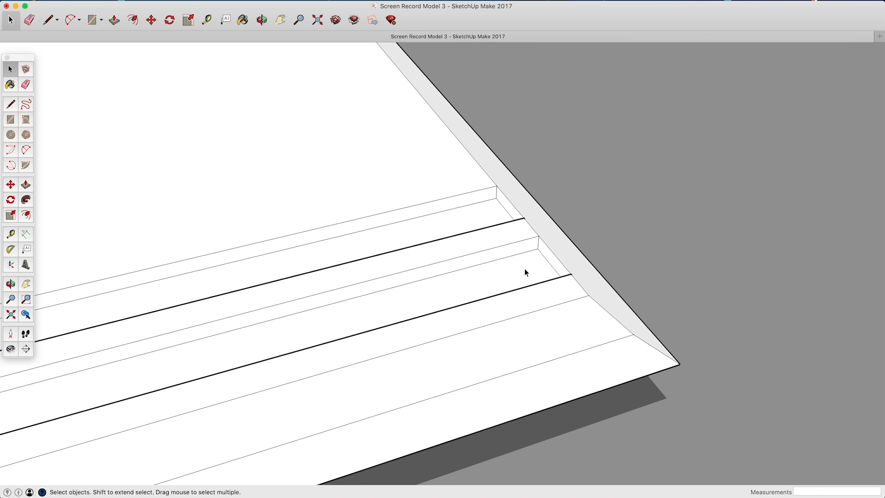
double_click(524, 265)
click(10, 106)
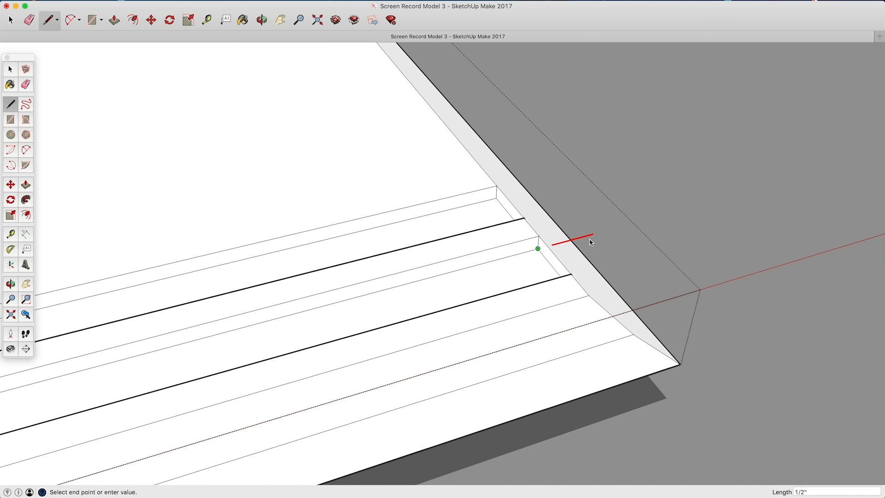
middle_click(576, 262)
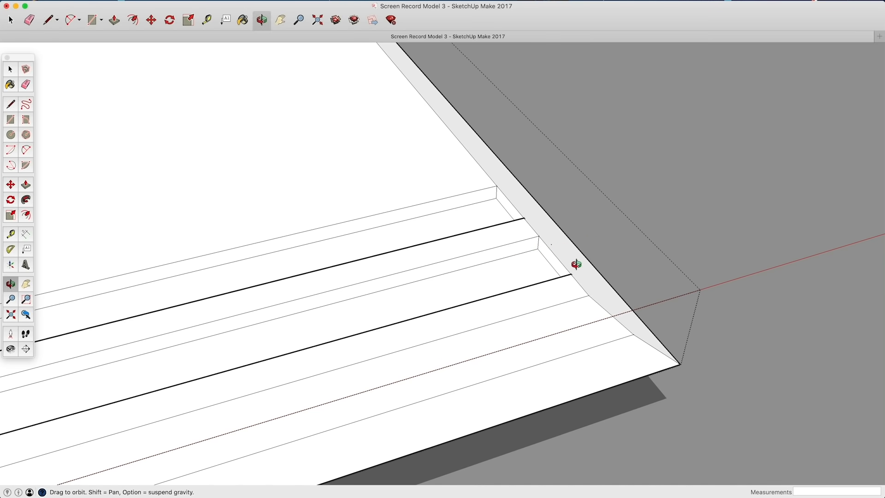
middle_drag(577, 257, 480, 362)
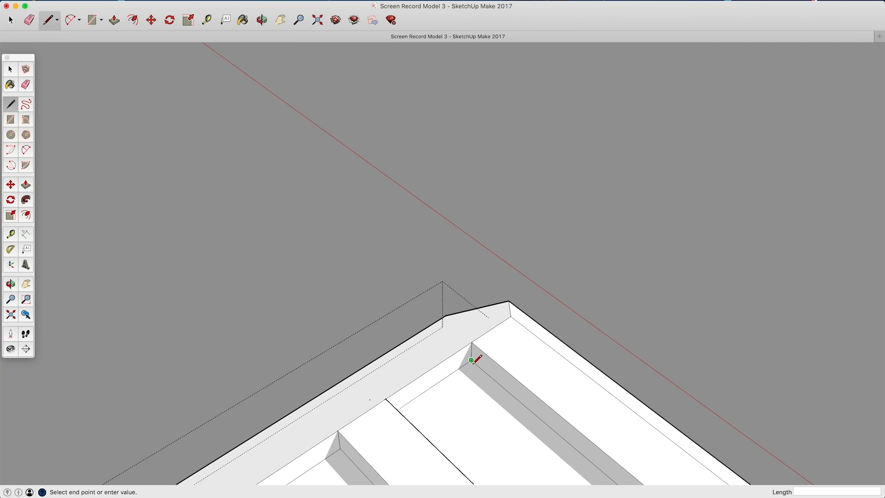
middle_drag(478, 330, 185, 345)
scroll(321, 296, up, 2)
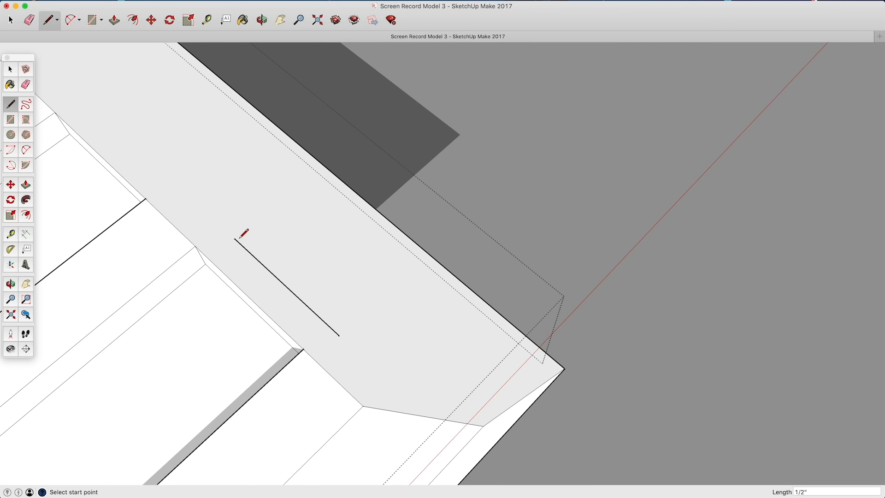
Connect the line to the front groove's upper corners and erase the leftover edge so the groove runs through the mitred end.
click(197, 245)
click(304, 350)
key(e)
click(298, 345)
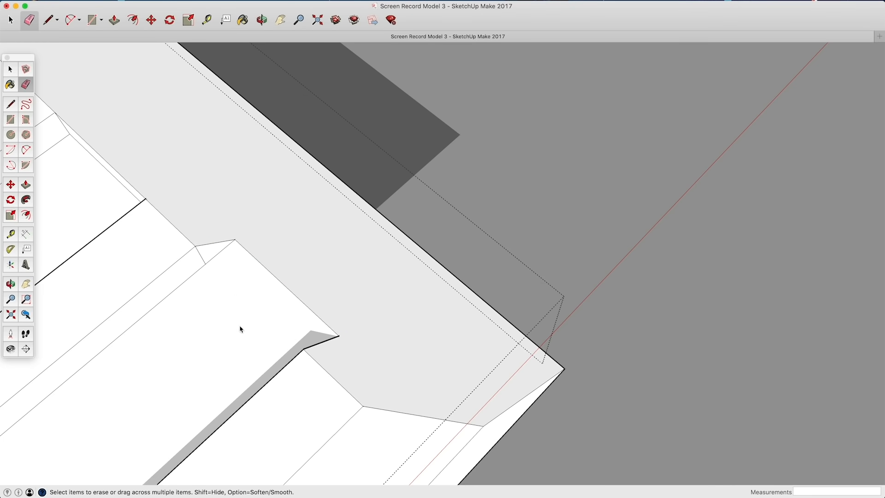
Draw the rear groove's outline on the copied panel's mitred end and erase the leftover edges to open the groove through it.
middle_drag(197, 263, 630, 208)
mouse_move(643, 347)
middle_down()
mouse_move(247, 316)
mouse_move(554, 393)
middle_up()
middle_drag(477, 268, 426, 392)
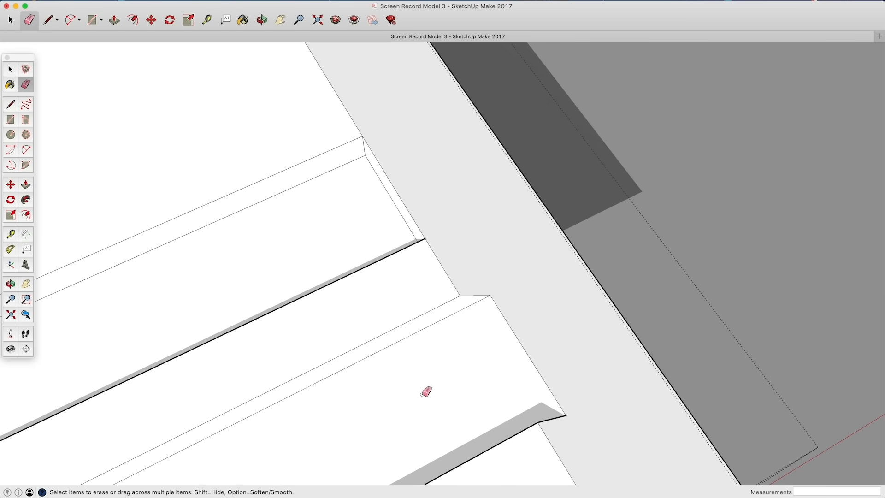
key(l)
middle_drag(201, 208, 245, 260)
click(347, 245)
middle_drag(518, 160, 580, 270)
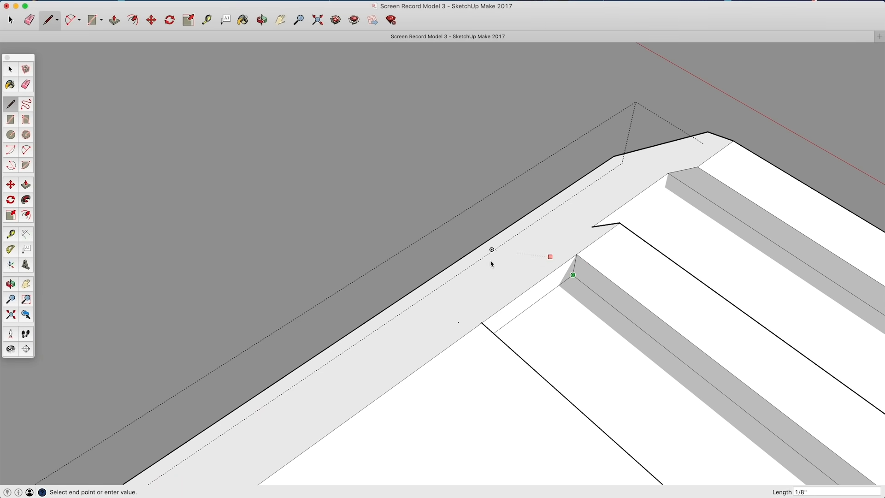
click(575, 257)
key(e)
mouse_move(417, 304)
mouse_down()
mouse_move(553, 285)
mouse_move(572, 272)
mouse_up()
mouse_move(572, 270)
middle_down()
mouse_move(543, 274)
mouse_move(248, 216)
mouse_move(539, 328)
mouse_move(228, 256)
middle_up()
key(space)
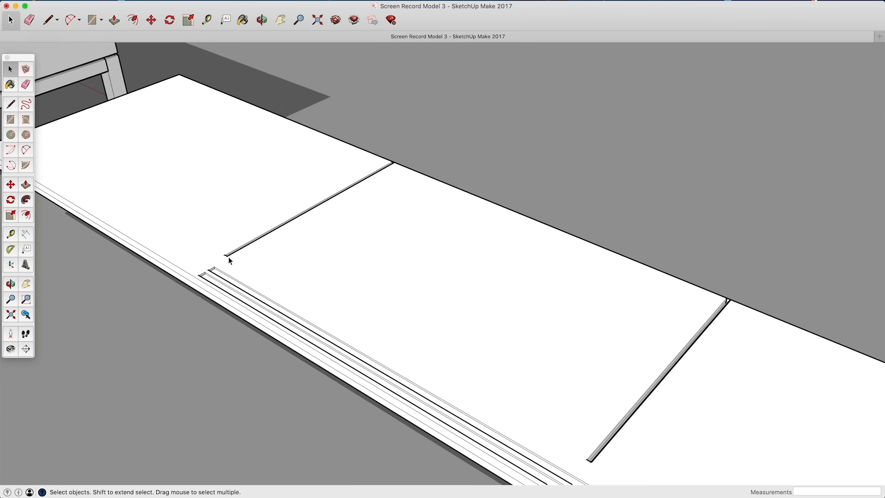
Back on the cabinet's bottom panel, extend the ends of both grooves 1/8" beneath the drawer-side divider.
scroll(228, 256, up, 3)
middle_drag(377, 243, 673, 317)
scroll(277, 134, up, 5)
click(276, 134)
shift+middle_drag(295, 138, 292, 165)
scroll(293, 165, up, 8)
middle_drag(347, 213, 366, 171)
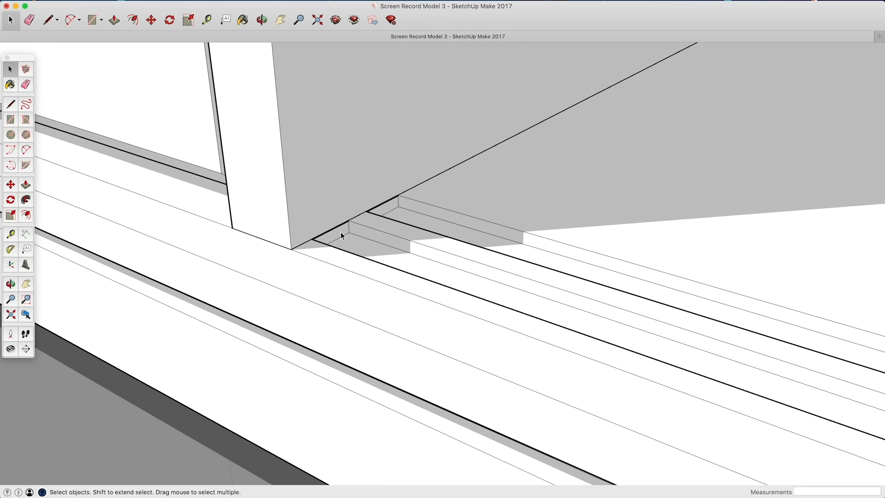
scroll(339, 232, up, 3)
key(p)
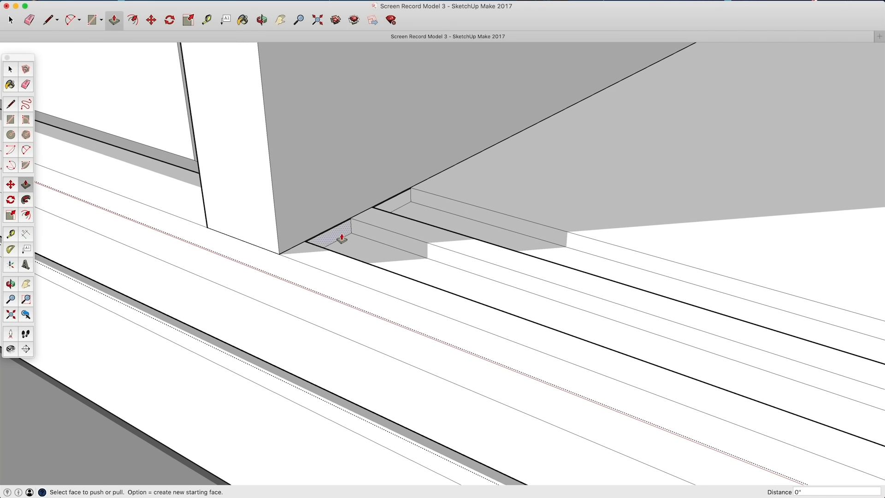
click(341, 238)
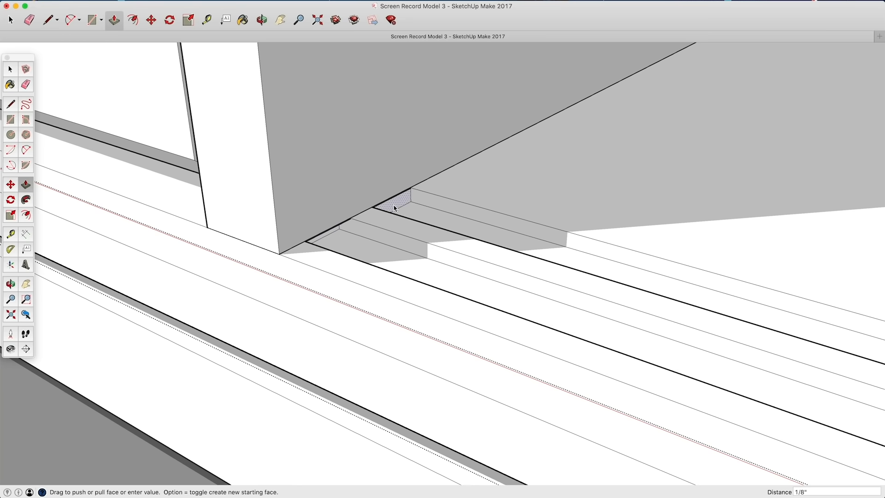
scroll(394, 209, down, 5)
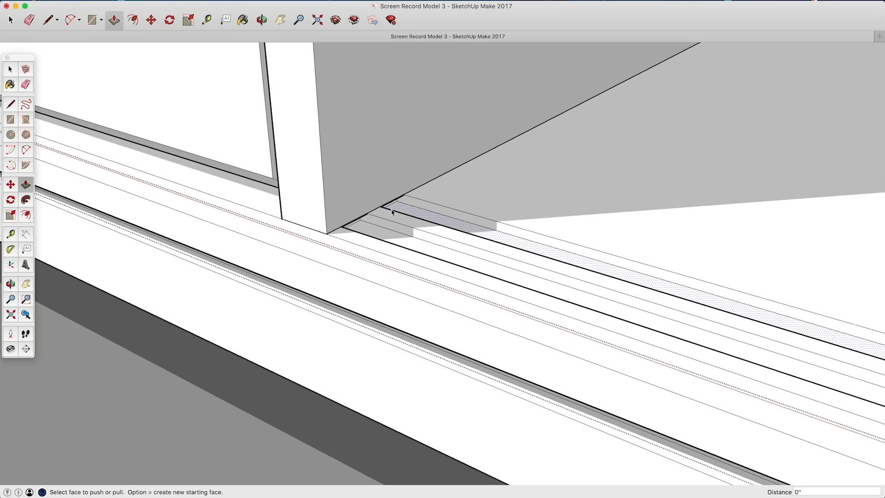
key(space)
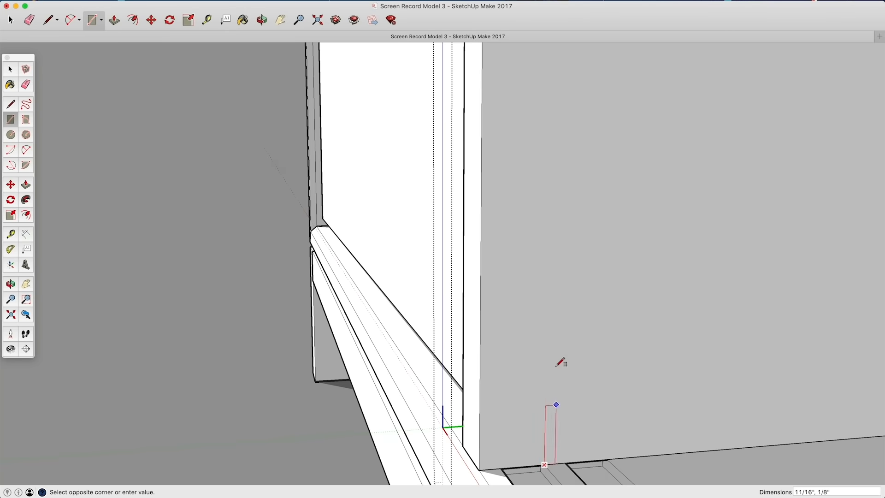
Draw a full-height strip on the divider's face aligned with the front groove and copy it 3/4" back to the rear groove.
middle_drag(561, 363, 650, 164)
click(714, 112)
key(space)
double_click(710, 195)
scroll(648, 161, up, 3)
key(m)
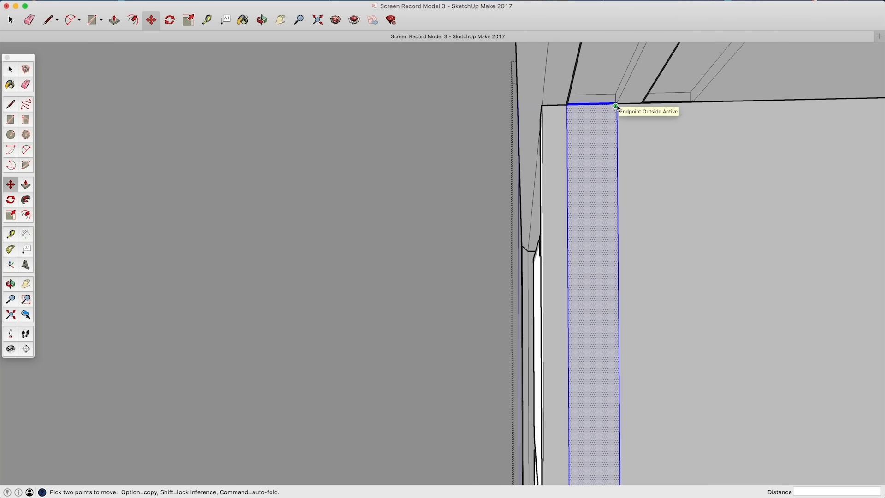
click(568, 104)
key(alt)
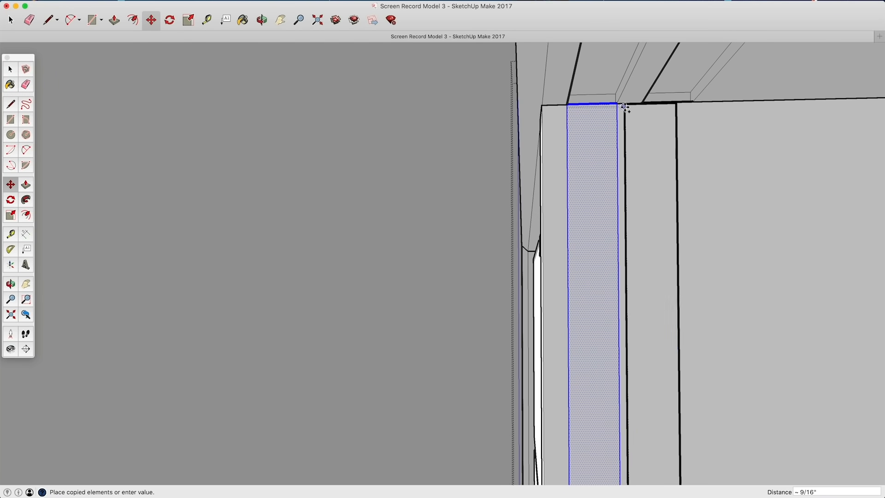
click(643, 105)
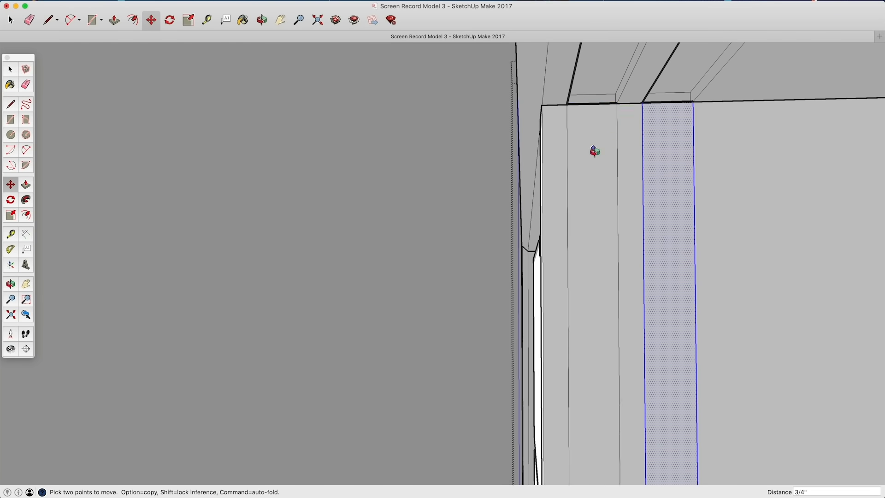
Push both vertical strips into the divider to form two full-height grooves and finish editing it.
middle_drag(593, 148, 625, 127)
scroll(625, 127, up, 2)
key(p)
click(682, 113)
click(696, 100)
click(594, 117)
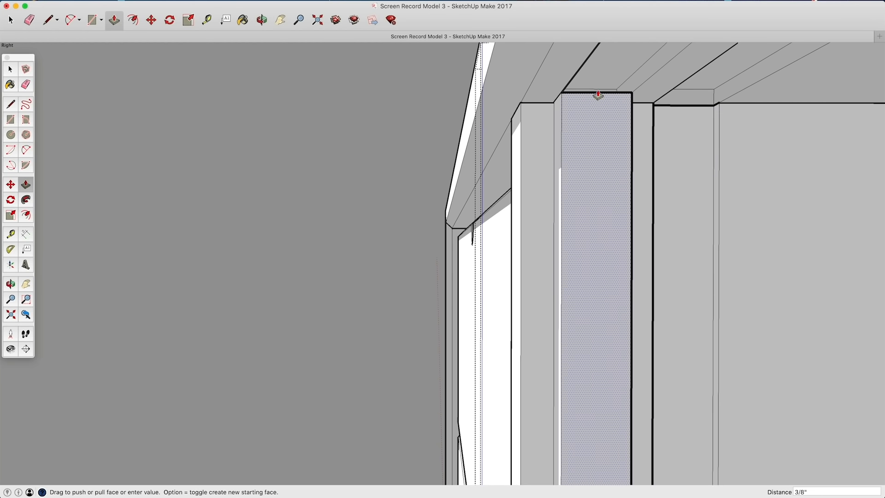
click(589, 92)
key(space)
click(348, 186)
Move the grooved divider 2 1/4" sideways to expose the ends of the bottom panel's grooves.
middle_drag(669, 198, 442, 76)
scroll(677, 316, down, 3)
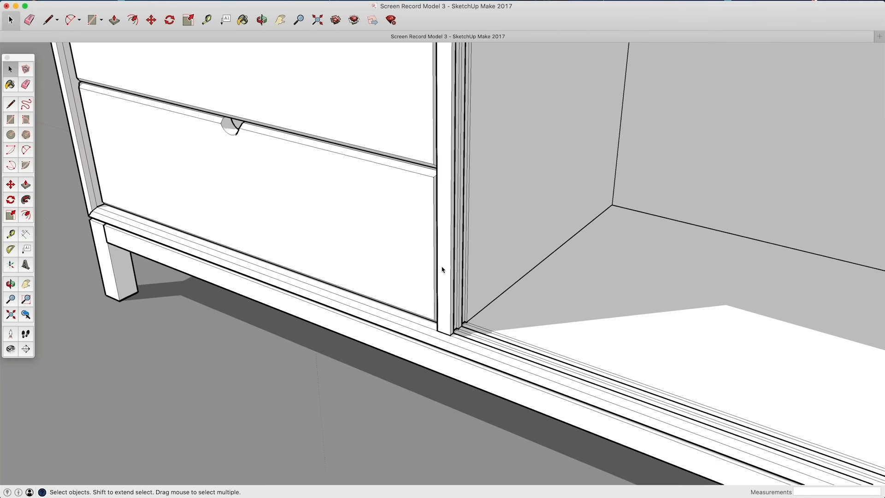
scroll(443, 271, up, 4)
middle_drag(463, 282, 417, 292)
click(424, 283)
key(m)
click(423, 270)
click(506, 245)
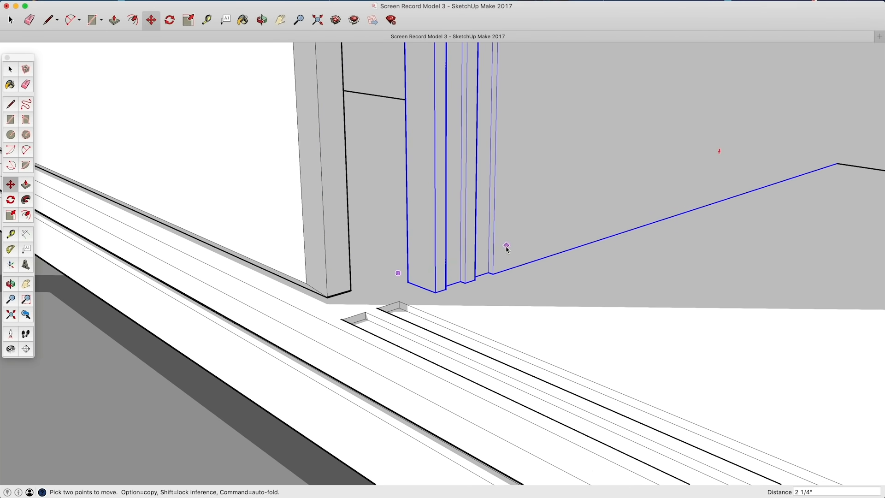
Return the divider to its place beside the drawers by its bottom corner, over the ends of the grooves.
scroll(434, 291, up, 3)
click(435, 292)
click(276, 340)
middle_drag(275, 344, 222, 332)
scroll(312, 350, up, 3)
click(358, 309)
click(329, 322)
key(space)
scroll(114, 430, down, 4)
click(114, 446)
Copy the cabinet's end side panel outward so the copy stands free beside the cabinet.
scroll(114, 446, down, 4)
scroll(681, 270, up, 3)
shift+middle_drag(681, 270, 599, 332)
double_click(599, 331)
click(659, 259)
shift+middle_drag(658, 259, 547, 257)
key(m)
key(alt)
click(474, 253)
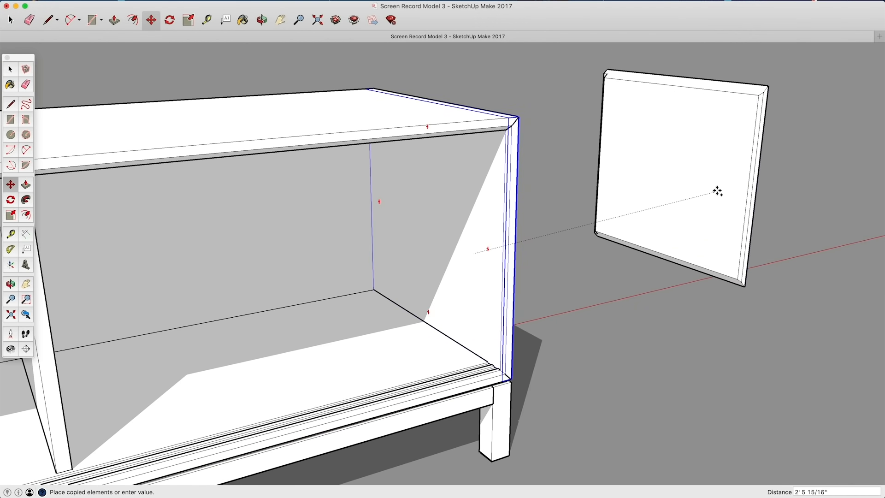
click(765, 229)
key(space)
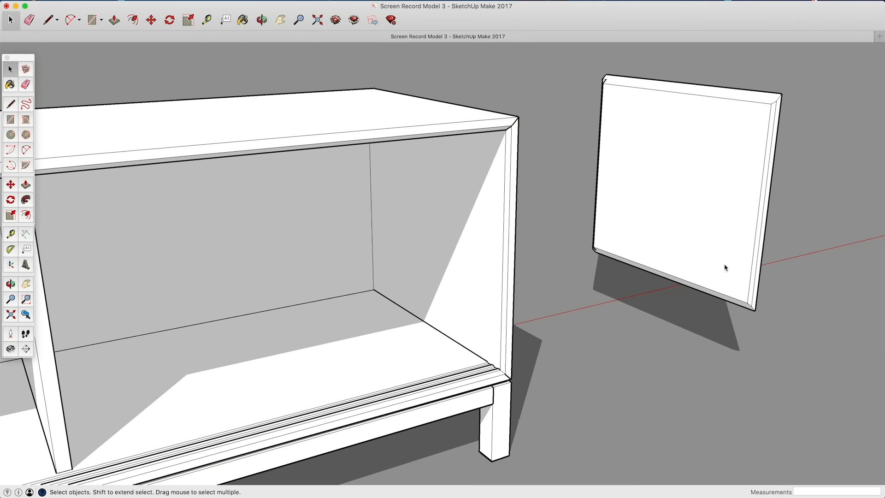
Draw a full-height rectangle on the divider beside the drawers, covering its rear groove.
scroll(563, 352, down, 3)
middle_drag(451, 338, 295, 300)
shift+middle_drag(295, 299, 656, 373)
click(12, 119)
scroll(285, 251, up, 2)
middle_drag(284, 251, 263, 111)
scroll(264, 112, up, 5)
click(254, 73)
scroll(258, 207, down, 3)
shift+middle_drag(259, 290, 301, 388)
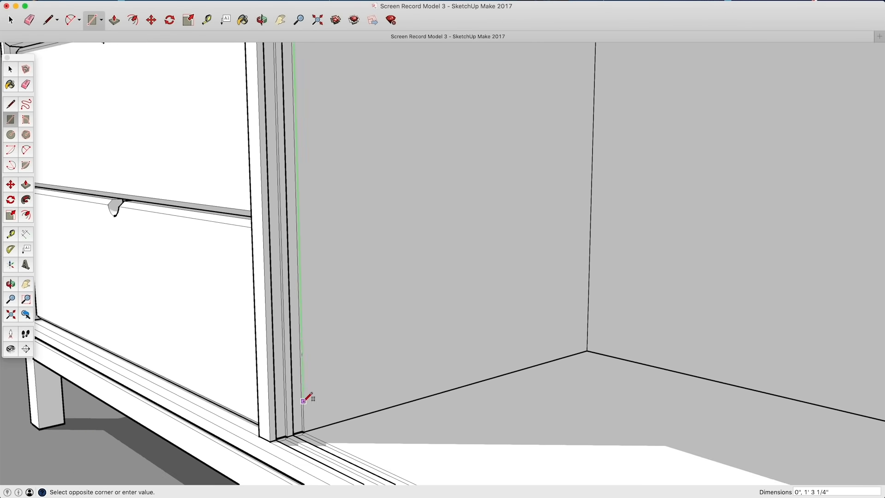
scroll(294, 434, up, 3)
click(290, 445)
scroll(292, 429, down, 5)
Turn the rectangle over the divider's rear groove into a component.
key(p)
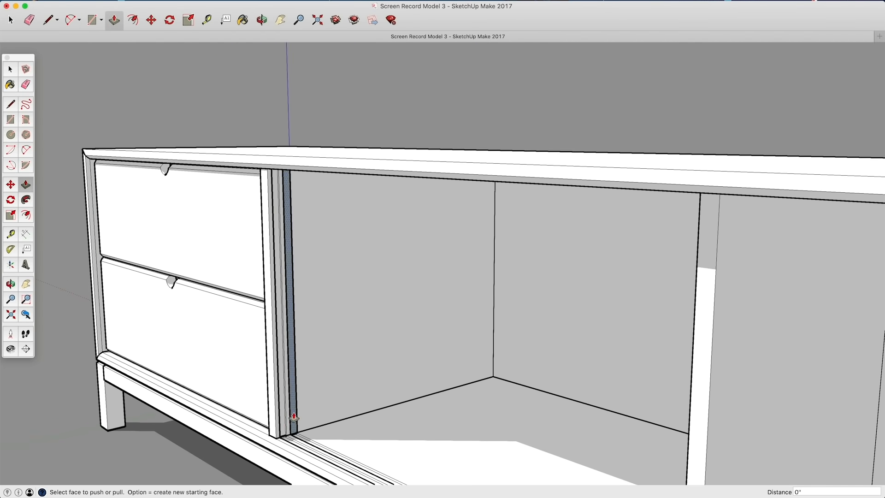
key(space)
click(298, 417)
key(Return)
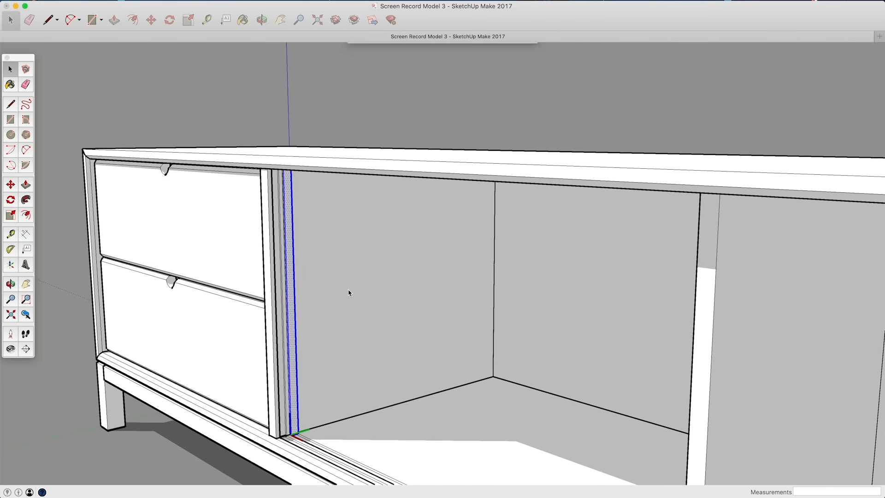
Move the strip component from the divider across to the side panel copy.
middle_drag(361, 284, 409, 345)
key(m)
click(392, 340)
scroll(524, 367, down, 5)
middle_drag(579, 375, 592, 300)
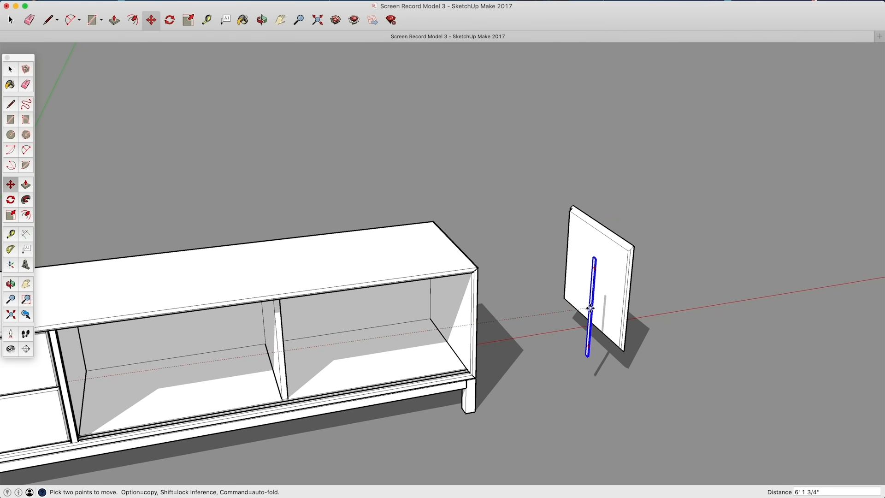
Copy the strip component on the side panel copy to the other groove position.
scroll(586, 277, up, 5)
middle_drag(543, 247, 630, 160)
click(630, 160)
key(alt)
shift+middle_drag(485, 268, 690, 122)
click(423, 415)
Edit the strip component and pull its face 3/4" so both strips become solid bars crossing the side panel.
shift+middle_drag(779, 189, 502, 322)
key(space)
double_click(511, 261)
key(p)
click(518, 147)
click(520, 100)
middle_drag(507, 263, 505, 142)
scroll(500, 356, up, 3)
scroll(517, 408, down, 5)
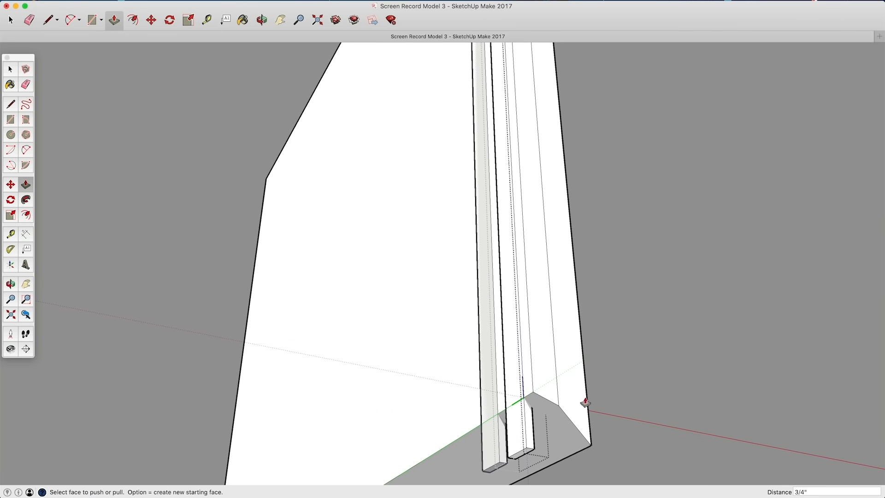
Open the side panel copy and intersect all its faces with the model to imprint both bars.
key(space)
middle_drag(517, 405, 546, 193)
double_click(545, 192)
triple_click(546, 192)
right_click(545, 191)
mouse_move(584, 269)
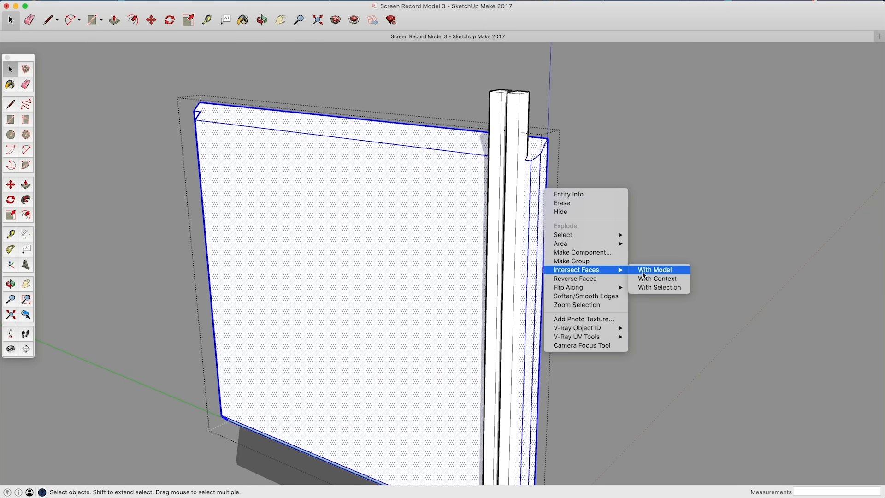
click(642, 270)
Finish editing the side panel copy and delete the two bars.
click(618, 195)
click(447, 210)
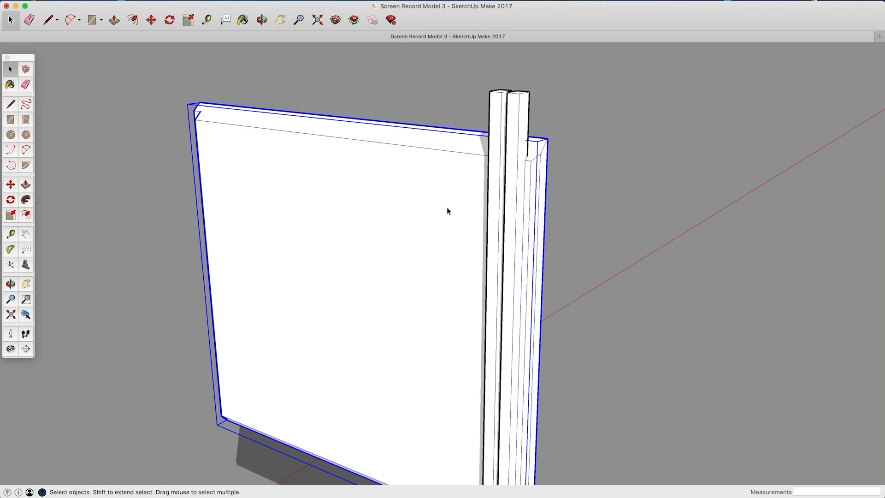
click(516, 119)
key(Delete)
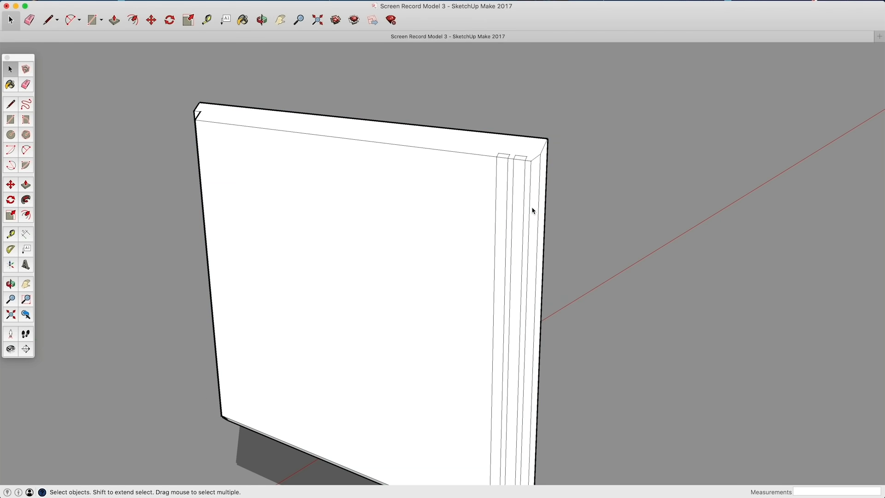
Edit the side panel copy and erase the edges closing off the upper ends of both grooves.
scroll(517, 200, up, 2)
double_click(518, 139)
scroll(518, 140, up, 5)
key(e)
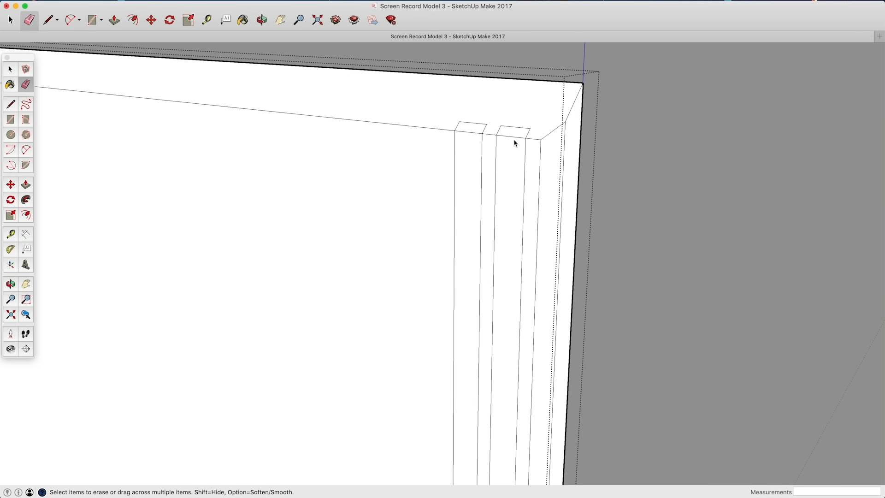
click(516, 141)
click(470, 135)
Erase a leftover groove edge on the side panel copy and draw a line along the front groove.
scroll(489, 184, down, 5)
mouse_move(461, 207)
middle_down()
mouse_move(415, 233)
mouse_move(487, 257)
mouse_move(399, 340)
mouse_move(435, 109)
mouse_move(419, 407)
mouse_move(235, 336)
middle_up()
click(488, 258)
key(l)
click(435, 109)
click(419, 407)
key(space)
click(408, 380)
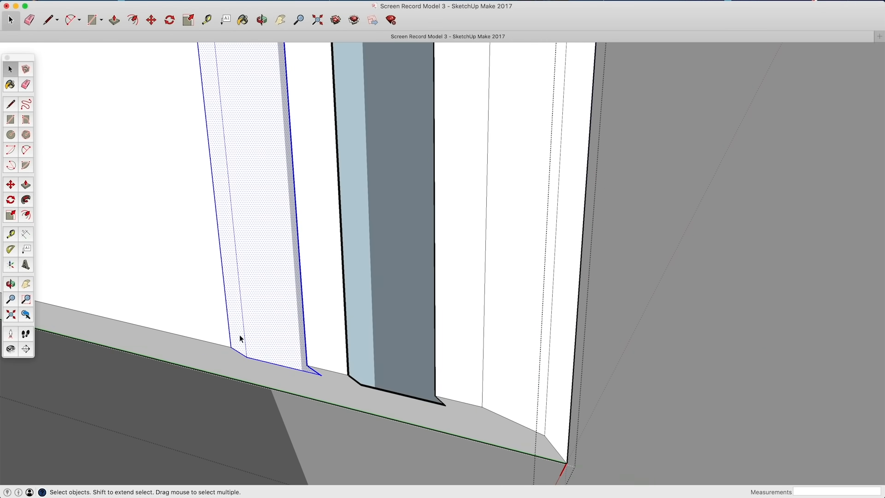
Copy the side panel's rear groove geometry onto the front groove by its lower corner.
key(m)
click(322, 375)
key(alt)
click(440, 402)
key(space)
Unhide the cabinet's sliding doors.
scroll(526, 351, down, 3)
middle_drag(526, 350, 277, 351)
scroll(383, 362, down, 5)
click(2, 1)
mouse_move(28, 58)
click(73, 77)
shift+middle_drag(251, 272, 369, 261)
Hide the two drawers and the leg base under the cabinet.
click(353, 208)
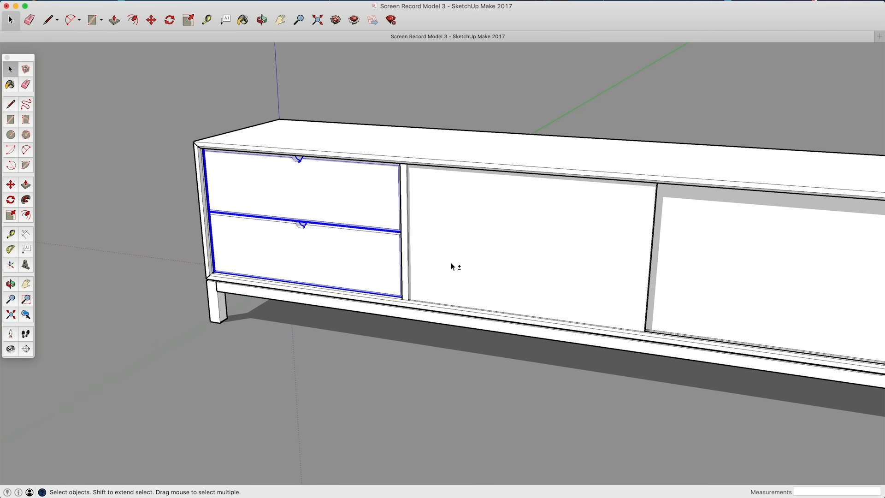
right_click(318, 247)
click(340, 271)
mouse_move(300, 286)
middle_down()
mouse_move(374, 300)
mouse_move(366, 251)
middle_up()
key(super+3)
drag(727, 262, 102, 337)
right_click(173, 269)
click(189, 293)
Hide the cabinet's interior divider, back panels and end side panel to expose the doors and grooves.
right_click(281, 206)
click(302, 230)
middle_drag(591, 245, 208, 230)
scroll(386, 207, up, 5)
right_click(386, 211)
click(405, 230)
right_click(663, 221)
click(680, 241)
middle_drag(579, 231, 516, 272)
right_click(516, 273)
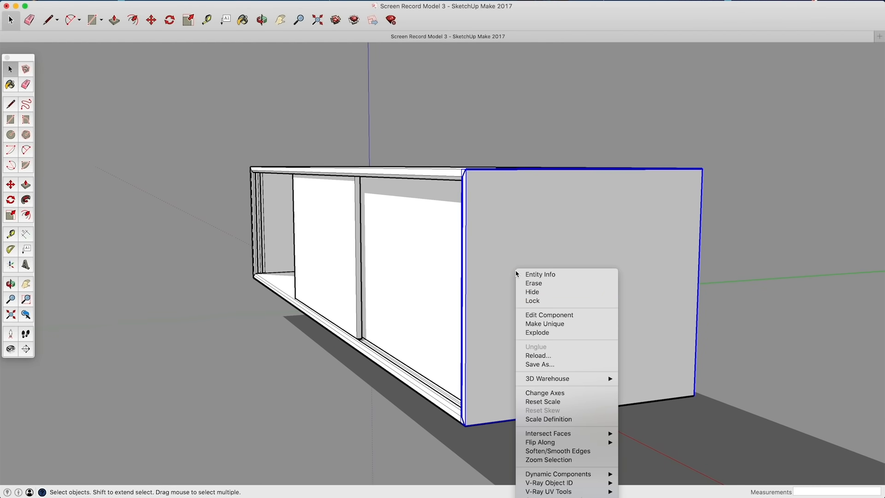
click(532, 294)
Extend the rear sliding door's bottom face 1/8" down into the bottom panel's groove.
middle_drag(511, 301, 442, 275)
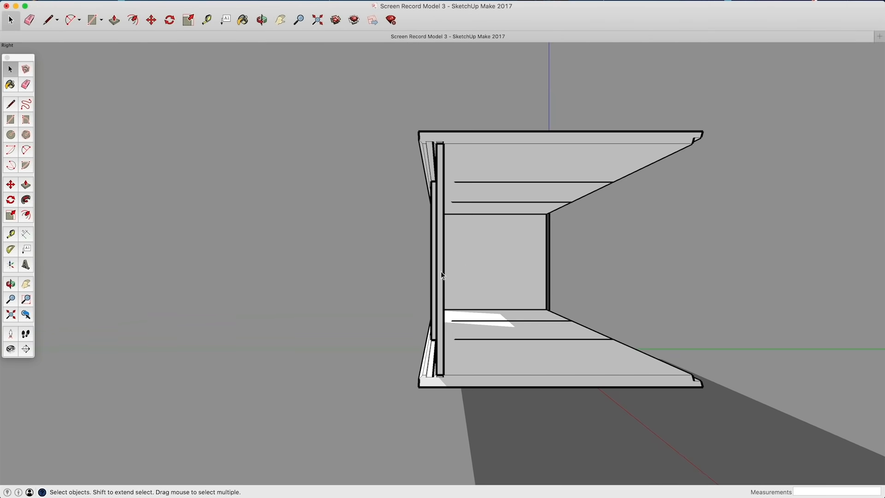
scroll(434, 363, up, 5)
middle_drag(434, 362, 508, 280)
scroll(496, 329, up, 4)
scroll(500, 318, up, 3)
scroll(507, 323, up, 3)
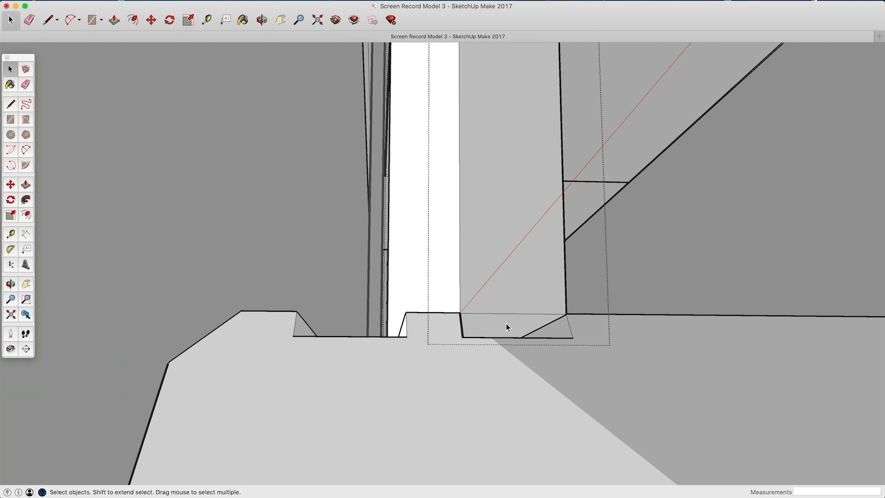
key(p)
middle_drag(499, 326, 498, 330)
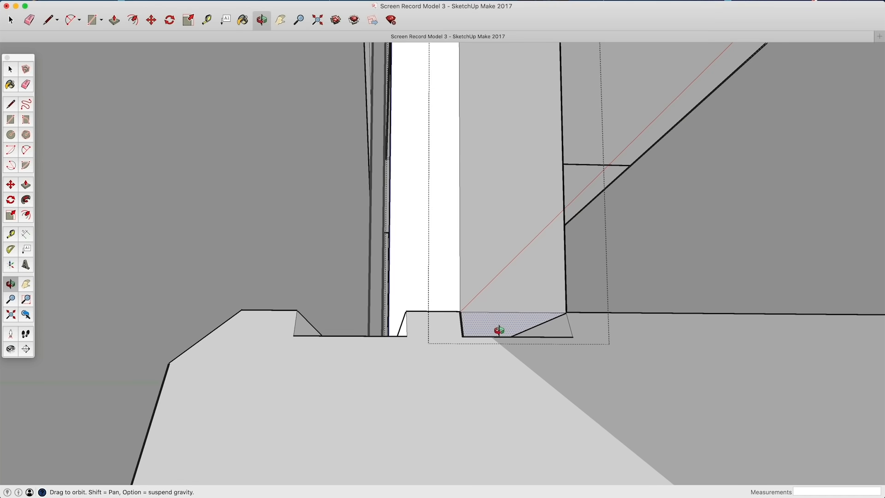
middle_drag(499, 330, 476, 348)
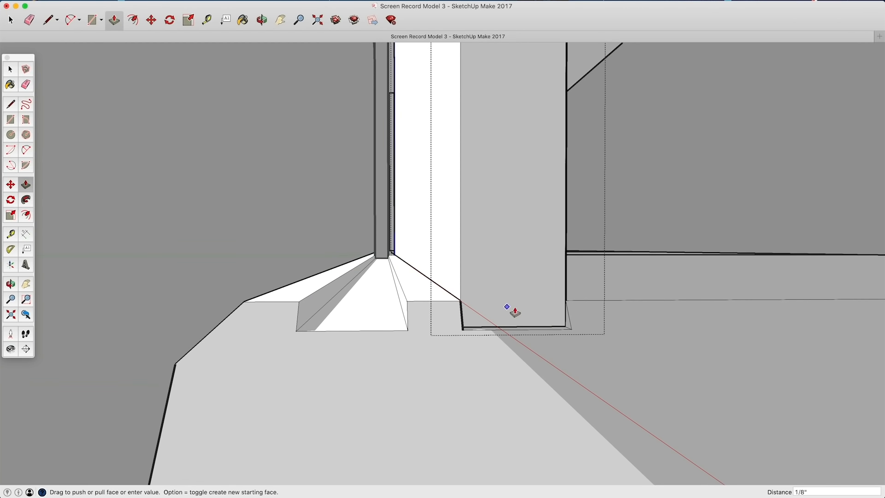
click(551, 321)
key(space)
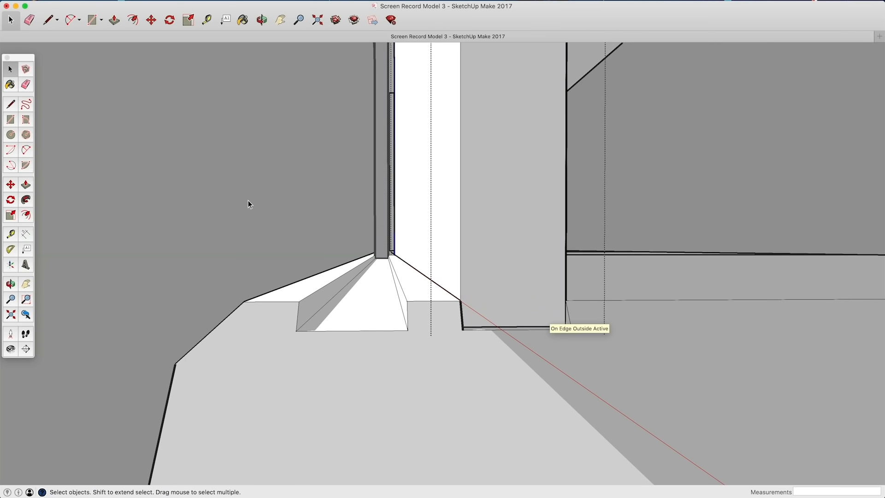
Extend the rear sliding door's top face 1/8" up into the top panel's groove.
scroll(430, 227, down, 4)
shift+middle_drag(455, 157, 471, 259)
mouse_move(461, 120)
shift+middle_down()
mouse_move(447, 313)
mouse_move(459, 190)
mouse_move(425, 235)
mouse_move(458, 130)
mouse_move(484, 138)
shift+middle_up()
scroll(457, 146, up, 3)
scroll(425, 136, up, 4)
scroll(447, 134, up, 2)
scroll(529, 116, up, 3)
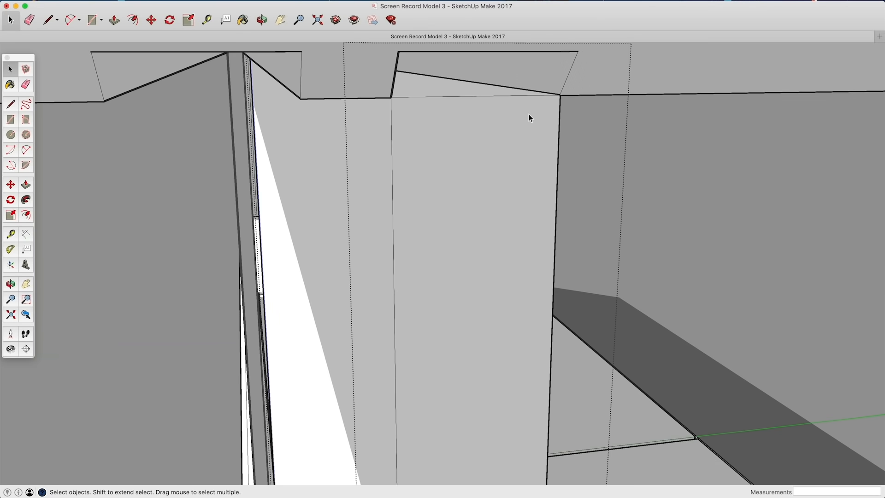
key(p)
drag(530, 91, 577, 72)
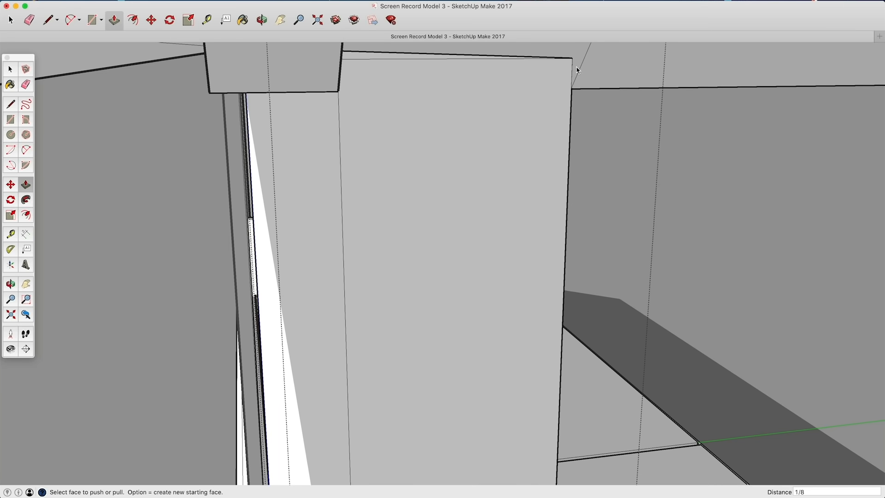
Copy the cabinet's top panel straight up above the cabinet.
key(space)
scroll(538, 220, down, 6)
key(m)
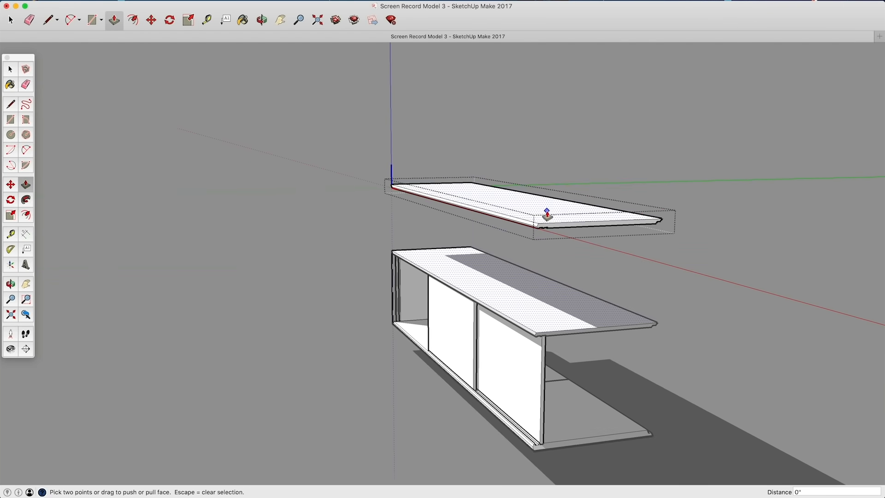
Try pulling up the raised top panel copy's upper face and undo the pull.
drag(549, 212, 571, 144)
key(super+z)
key(space)
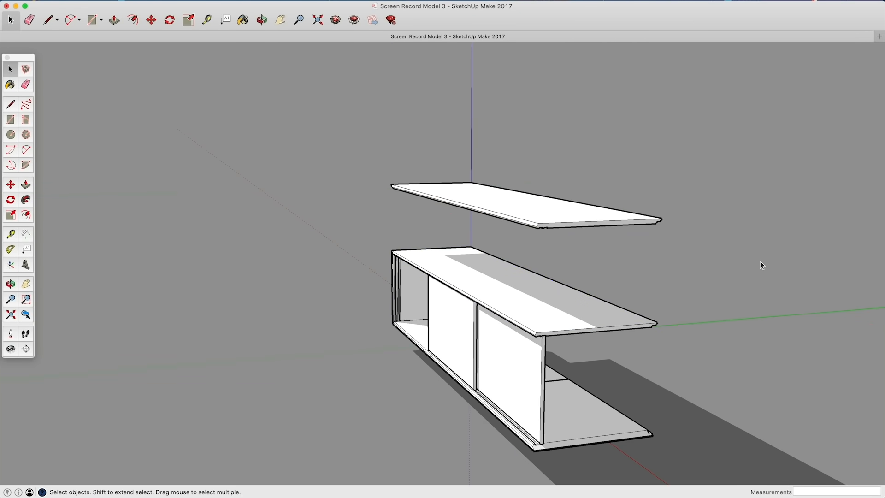
Select the cabinet's top panel and its raised copy and make them unique together.
shift+click(538, 271)
shift+click(538, 221)
right_click(538, 220)
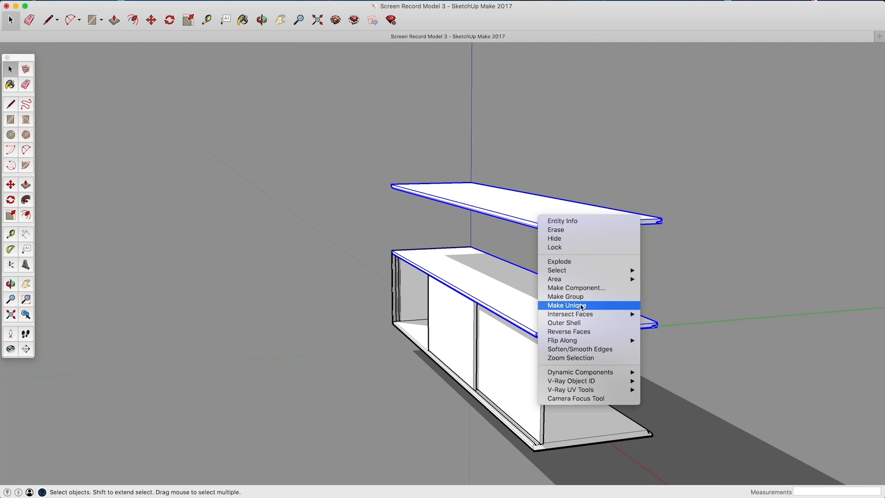
key(Escape)
middle_drag(573, 310, 563, 255)
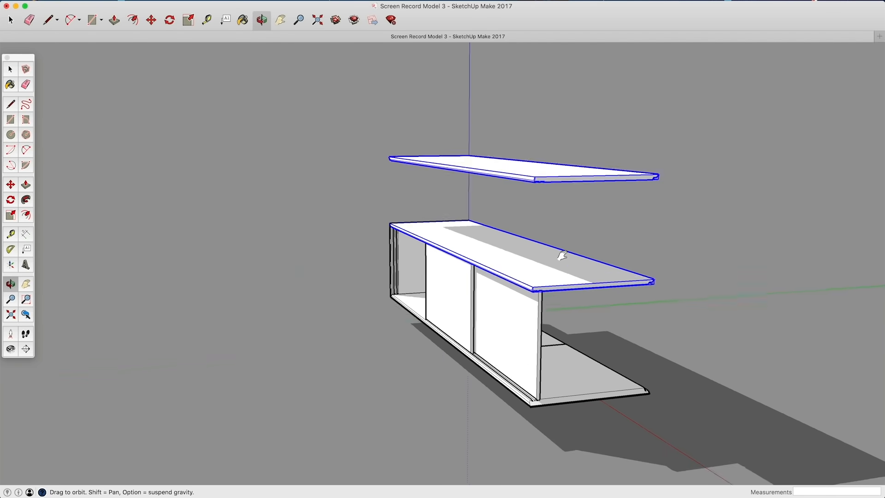
Test the link by pulling the raised top panel's upper face up about 6 3/4", and undo it.
double_click(523, 165)
key(p)
drag(533, 158, 541, 133)
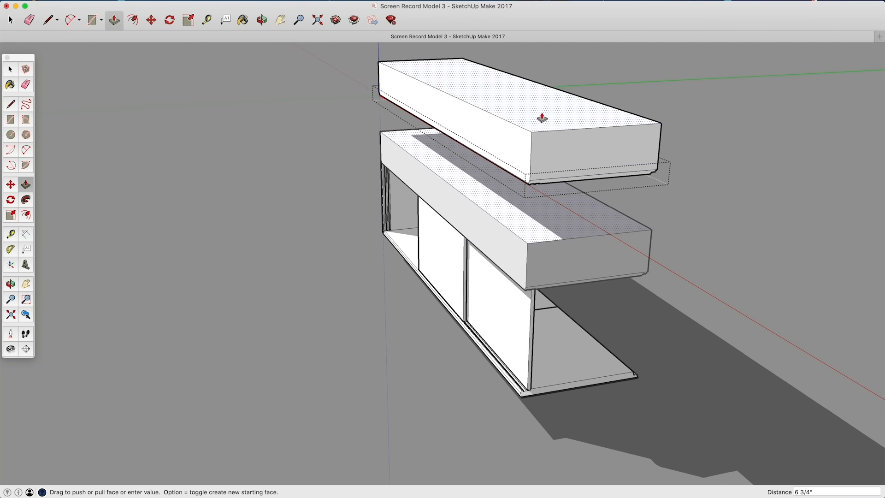
key(space)
key(super+z)
click(725, 291)
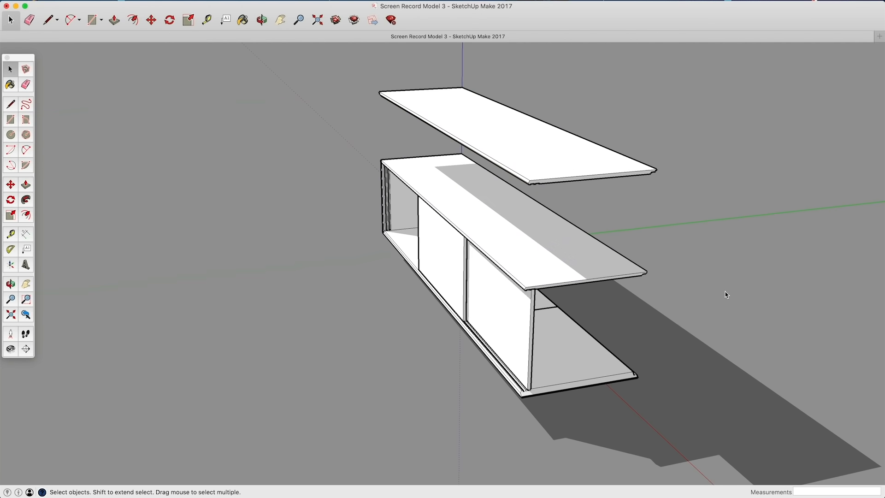
Push the front groove's inner face on the raised top panel's underside 5/8" up to the panel's upper edge.
middle_drag(539, 259, 549, 120)
scroll(549, 123, up, 3)
scroll(548, 126, up, 3)
middle_drag(484, 171, 507, 139)
scroll(528, 128, up, 3)
key(p)
click(534, 130)
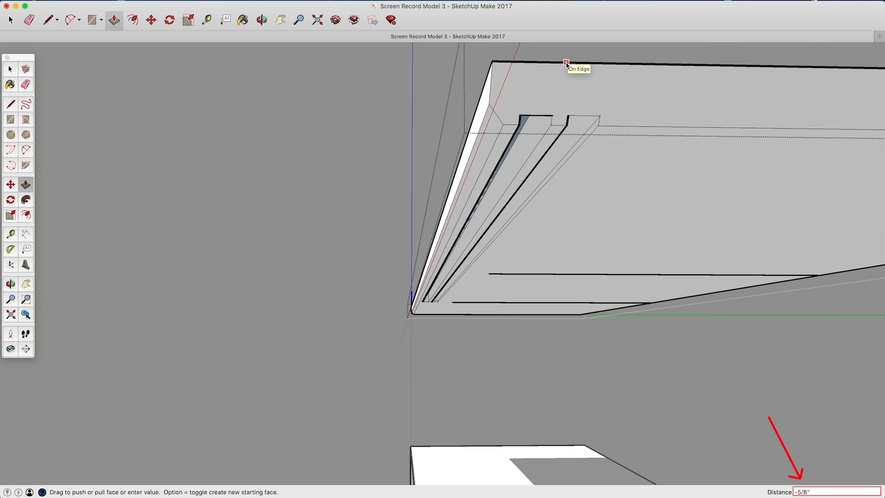
click(568, 65)
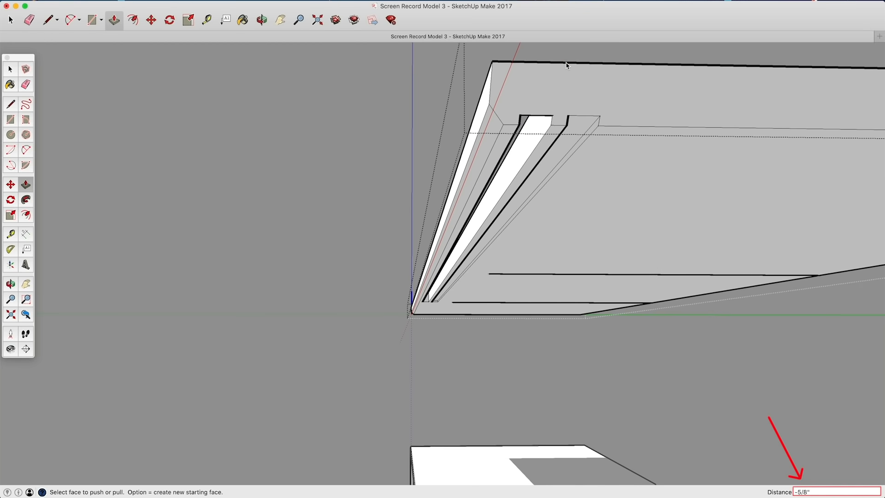
Push the remaining sliding-door groove into the raised top panel's underside to match the first groove's 5/8" depth.
click(567, 64)
click(572, 127)
click(523, 124)
Redraw the missing edge and erase the stray edge at one end of the raised top panel's grooves.
middle_drag(502, 156, 711, 178)
key(l)
scroll(733, 216, up, 3)
mouse_move(672, 214)
middle_down()
mouse_move(654, 131)
mouse_move(638, 371)
mouse_move(195, 341)
mouse_move(350, 211)
middle_up()
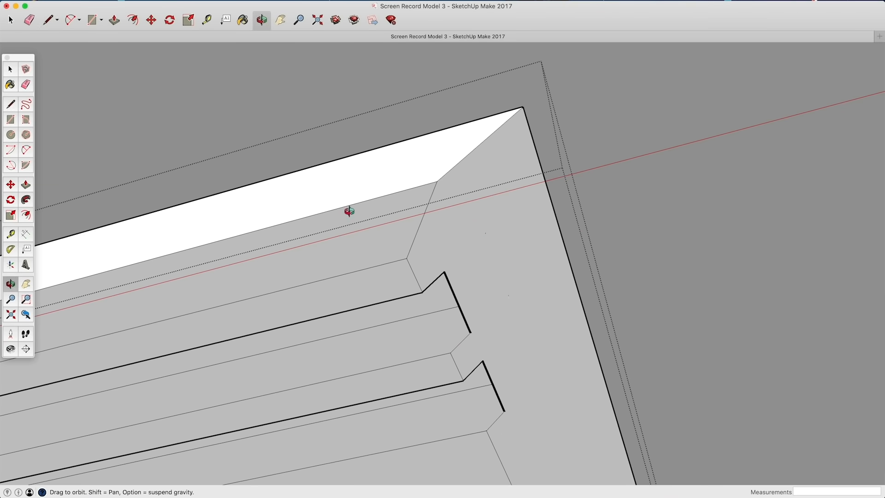
key(e)
mouse_move(479, 295)
middle_down()
mouse_move(219, 168)
mouse_move(504, 251)
mouse_move(387, 194)
middle_up()
key(l)
click(345, 161)
key(e)
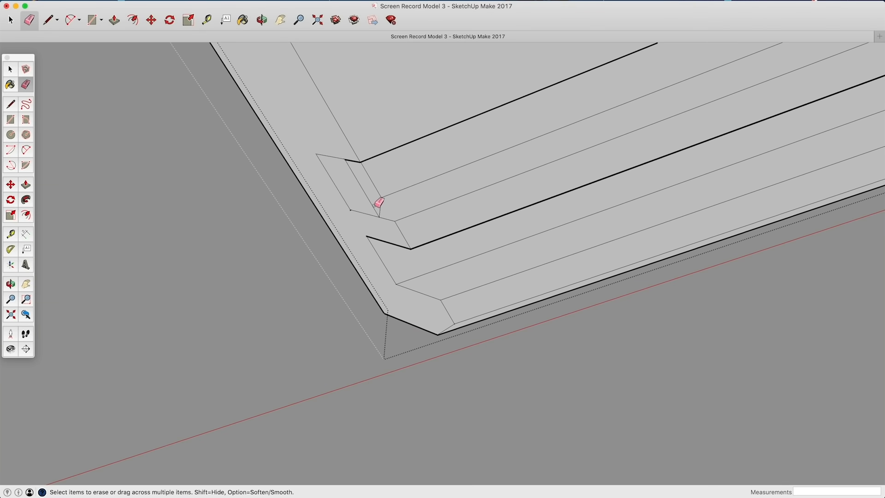
click(374, 207)
Draw the closing edge at the opposite end of the top panel's grooves and erase the leftover line.
middle_drag(301, 174, 141, 199)
key(l)
scroll(286, 293, up, 3)
click(234, 301)
click(244, 344)
key(e)
mouse_move(245, 346)
middle_down()
mouse_move(348, 198)
mouse_move(372, 317)
mouse_move(425, 259)
mouse_move(306, 298)
middle_up()
Delete the raised copy of the cabinet's top panel.
key(space)
scroll(372, 316, down, 10)
click(308, 294)
key(Delete)
Examine from the cabinet's open end how the sliding doors sit in the grooves of the top and bottom panels.
middle_drag(338, 369, 279, 357)
scroll(279, 356, up, 10)
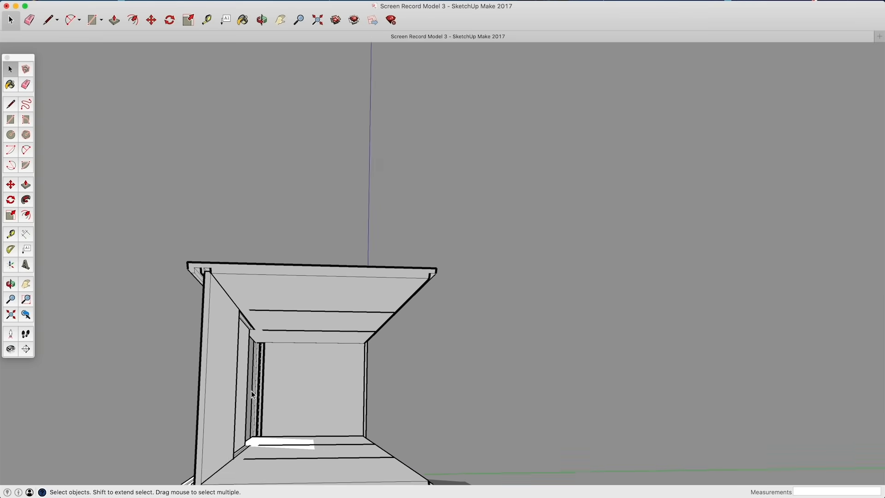
middle_drag(245, 389, 360, 345)
scroll(360, 349, down, 5)
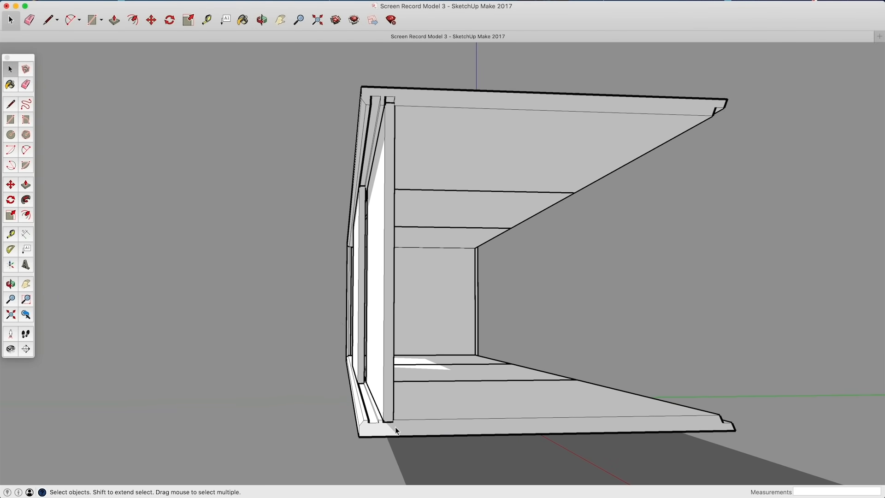
scroll(395, 425, up, 8)
middle_drag(394, 425, 373, 418)
key(super+6)
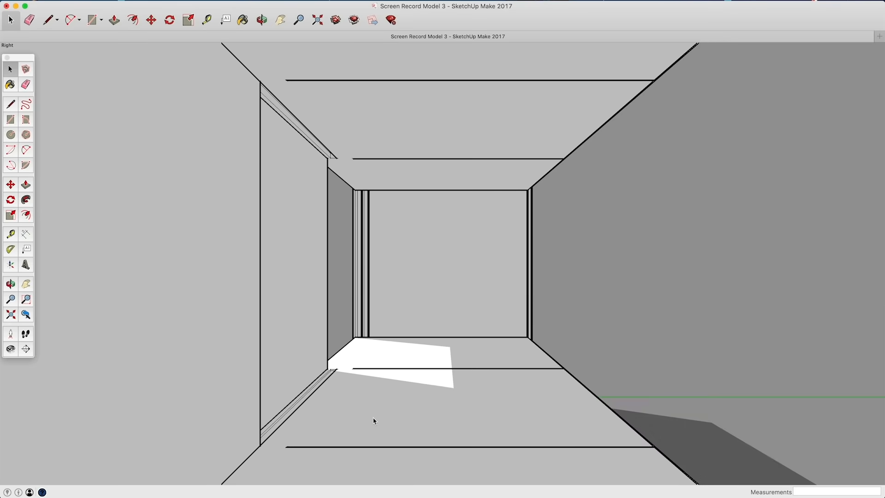
scroll(369, 429, down, 3)
middle_drag(367, 433, 487, 364)
scroll(430, 381, up, 4)
scroll(430, 381, down, 1)
middle_drag(510, 201, 474, 250)
scroll(463, 260, up, 3)
scroll(462, 263, down, 4)
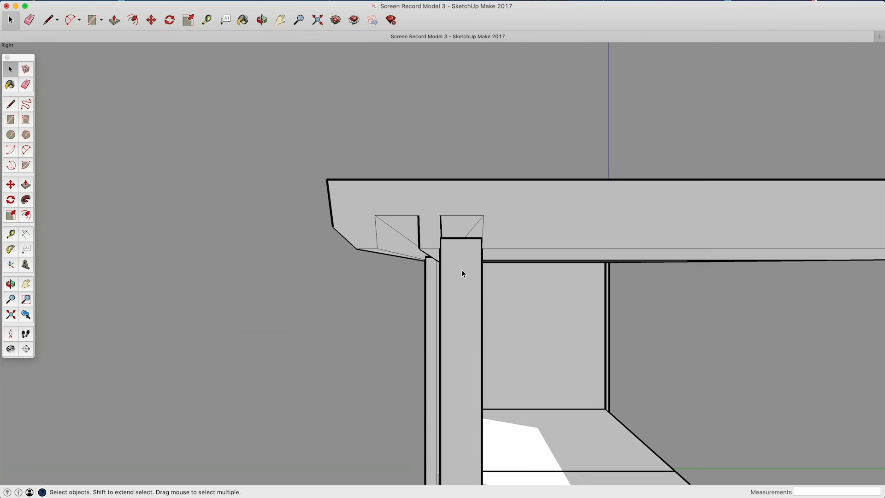
Move the sliding door in the rear groove up, nearly to the top of the top panel's groove.
middle_drag(463, 364, 450, 239)
click(450, 239)
key(m)
middle_drag(466, 103, 435, 165)
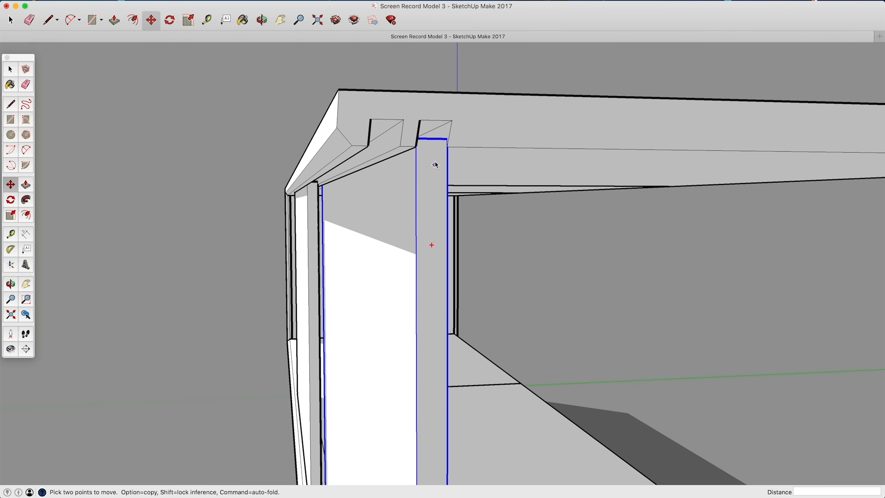
click(451, 124)
key(space)
click(478, 67)
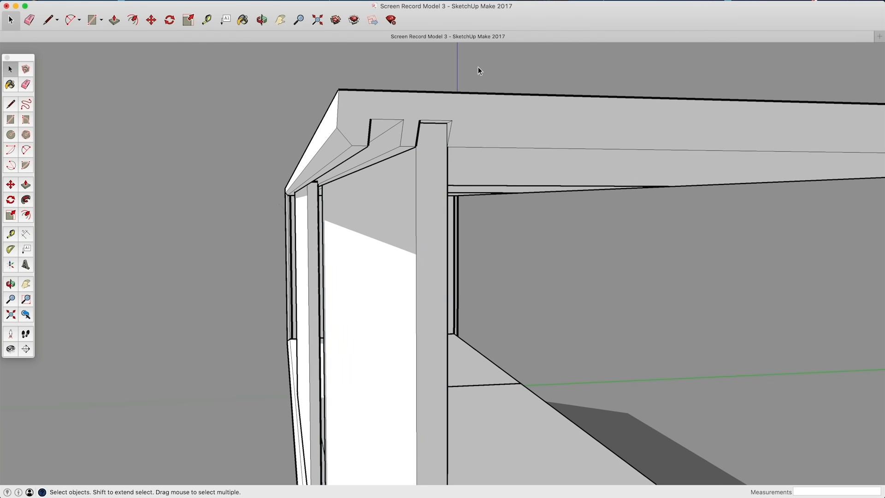
Unhide all hidden parts of the cabinet.
scroll(453, 327, down, 5)
scroll(445, 461, up, 6)
shift+middle_drag(443, 460, 584, 259)
scroll(360, 273, down, 6)
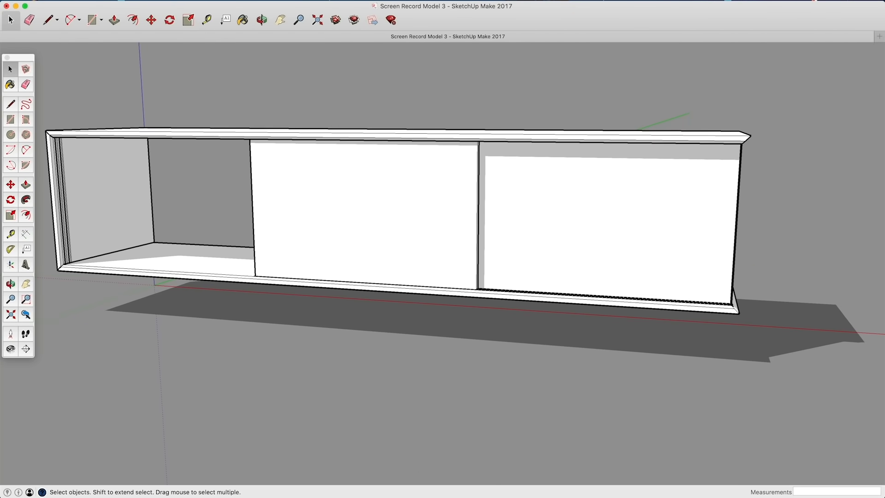
click(2, 1)
mouse_move(9, 60)
click(76, 72)
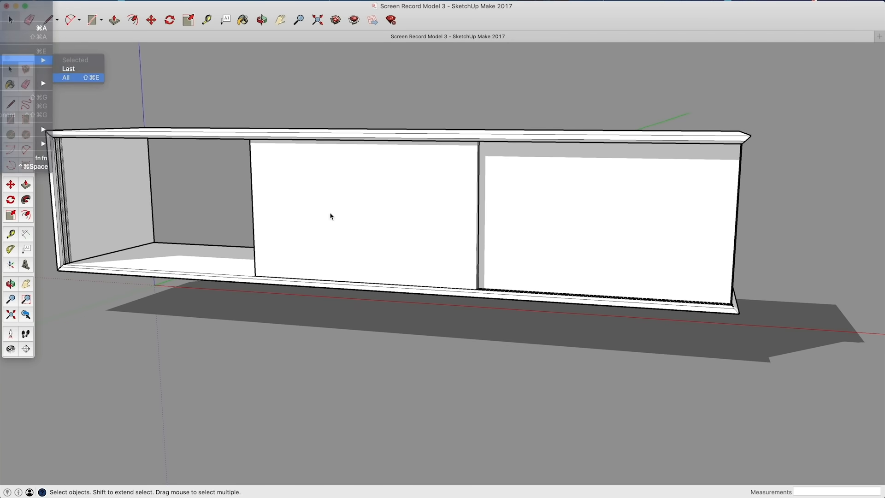
Copy the middle sliding door straight up above the cabinet and open the copy for editing.
middle_drag(393, 281, 456, 253)
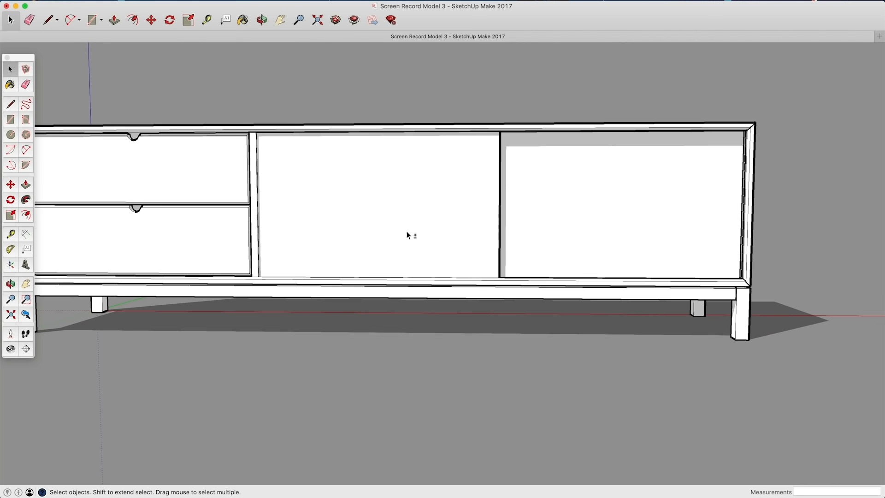
middle_drag(407, 232, 418, 279)
key(m)
key(alt)
click(372, 243)
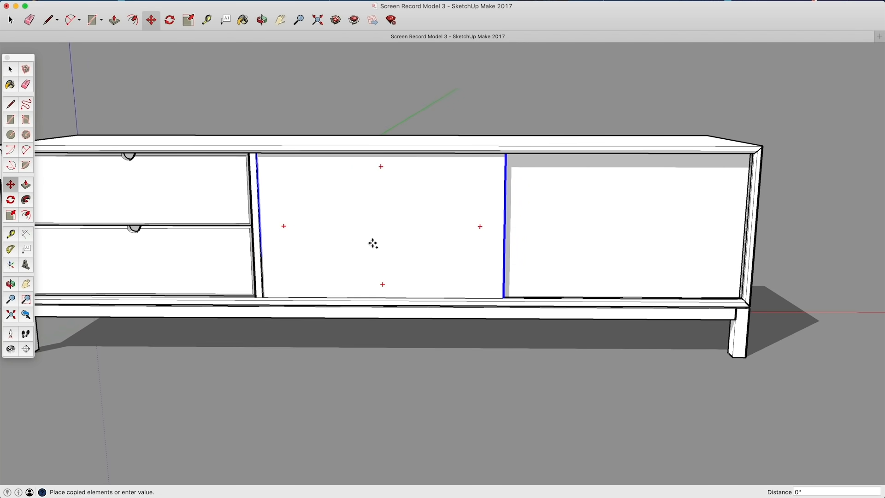
click(380, 98)
middle_drag(379, 98, 413, 199)
key(space)
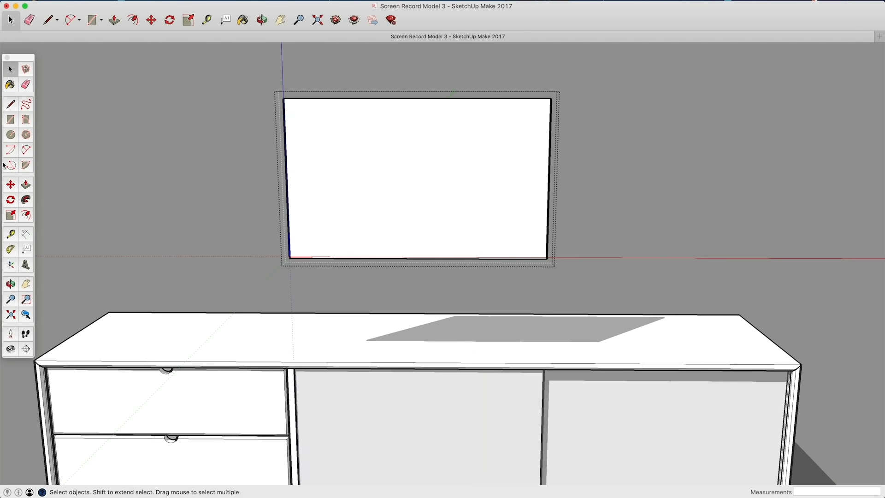
Draw a finger-pull circle on the door copy's upper edge and push it through to cut a semicircular notch.
click(11, 134)
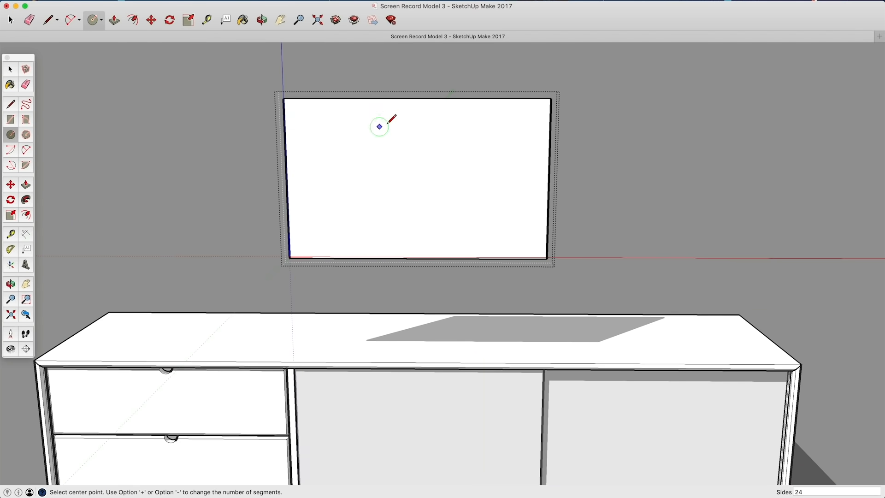
key(e)
middle_drag(415, 112, 385, 179)
click(415, 105)
key(p)
scroll(365, 180, up, 3)
click(358, 193)
click(388, 195)
Close the door copy and delete it from above the cabinet.
key(space)
key(Escape)
click(418, 247)
key(Delete)
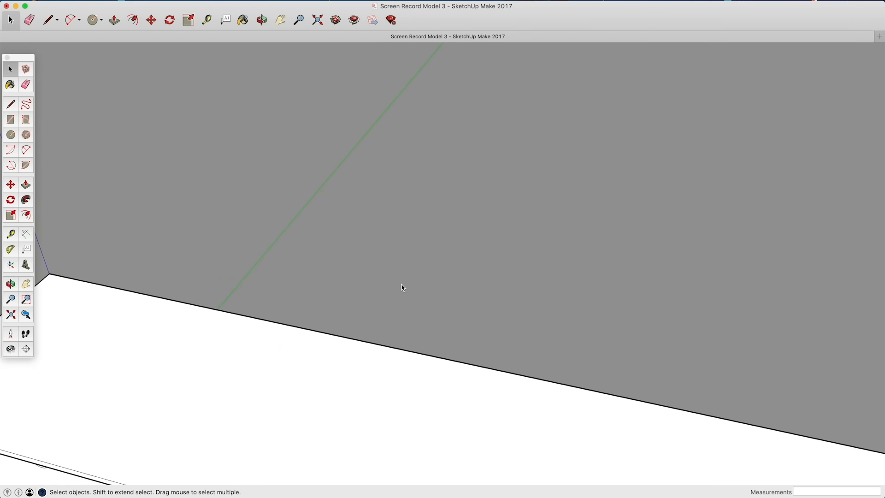
Inspect the complete cabinet, including the finger pulls on its drawers and sliding doors.
scroll(379, 322, down, 5)
scroll(423, 319, down, 3)
middle_drag(378, 324, 470, 217)
scroll(470, 217, up, 4)
scroll(470, 219, down, 3)
middle_drag(471, 252, 480, 283)
scroll(393, 291, down, 2)
middle_drag(393, 291, 460, 323)
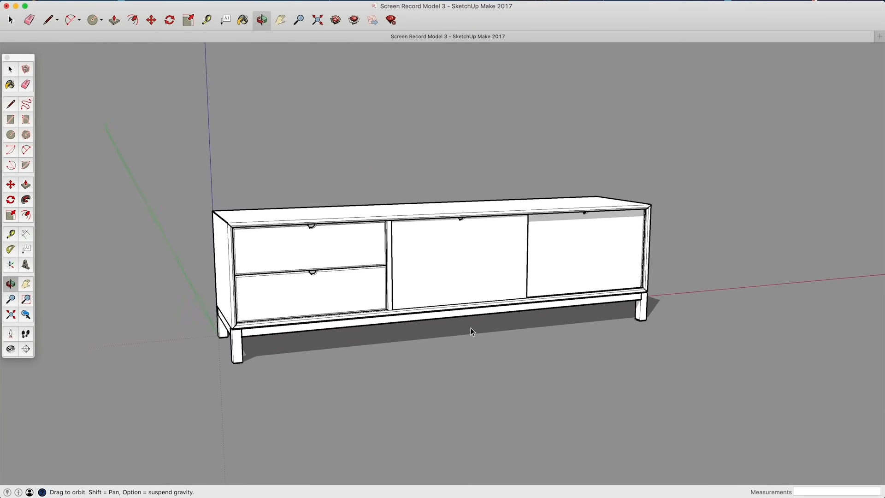
scroll(248, 247, up, 6)
scroll(395, 191, down, 5)
scroll(395, 196, up, 2)
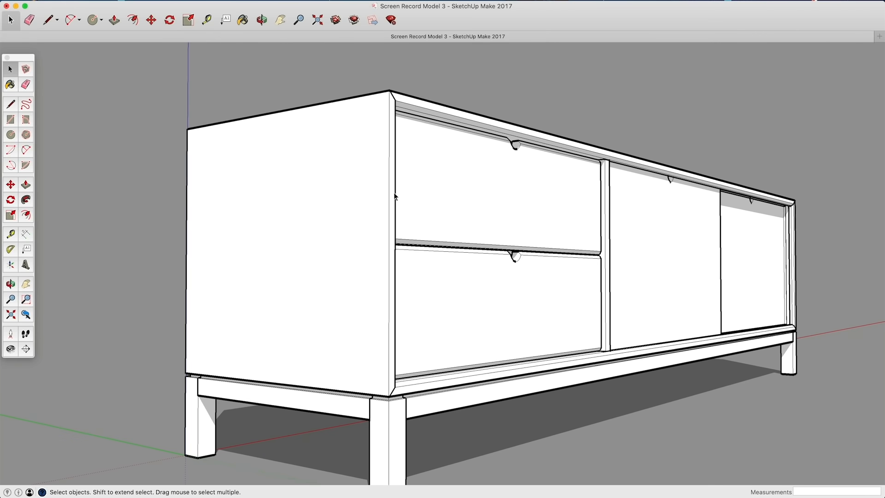
Switch to the front view and select the whole cabinet for moving.
key(super+3)
scroll(391, 209, down, 3)
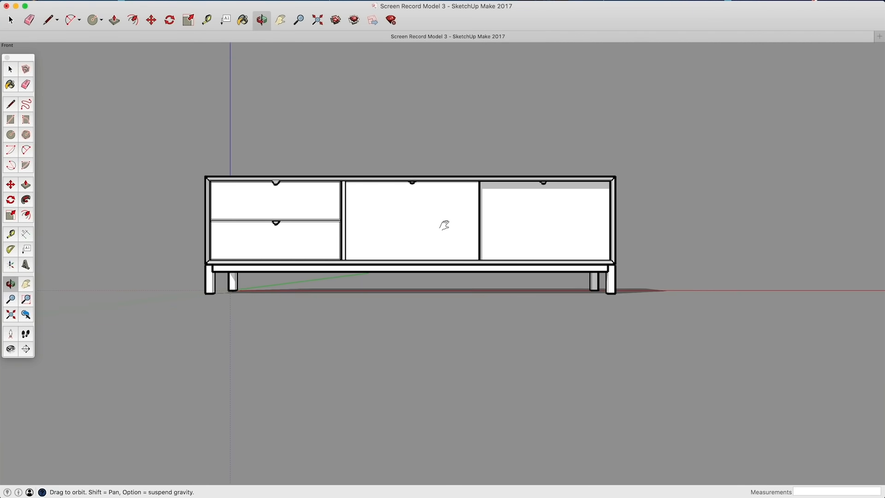
shift+middle_drag(449, 225, 308, 255)
key(space)
drag(534, 171, 58, 362)
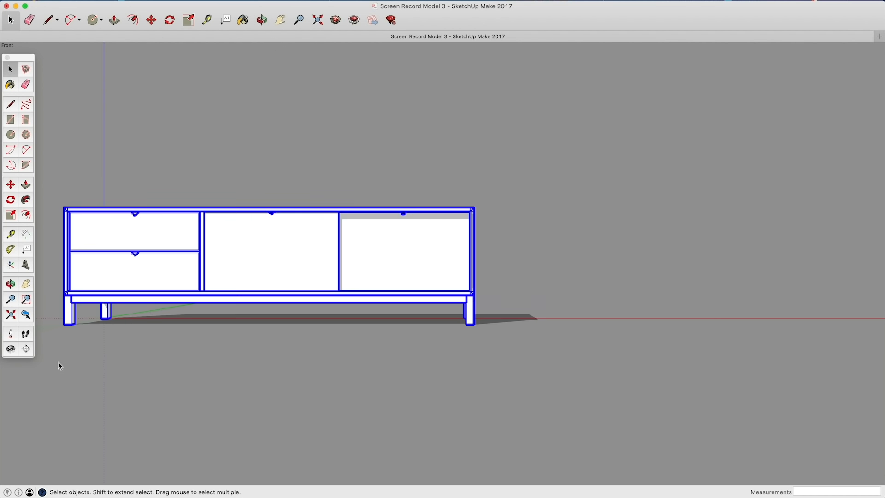
key(m)
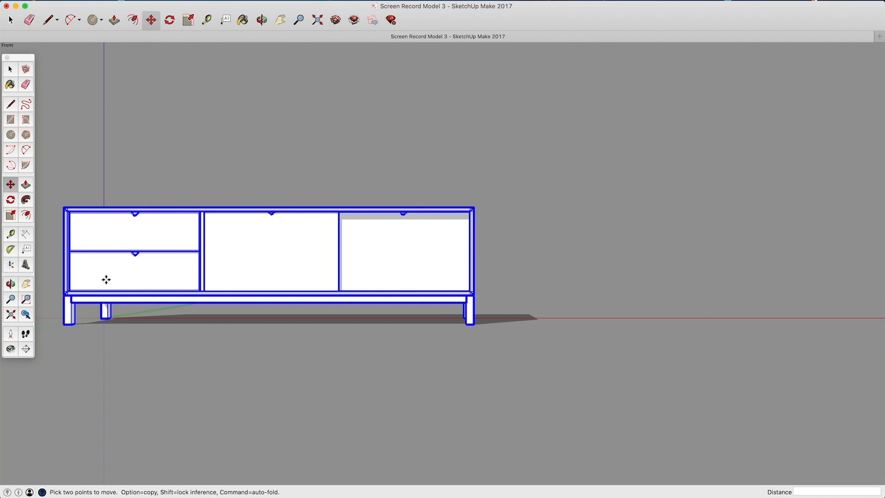
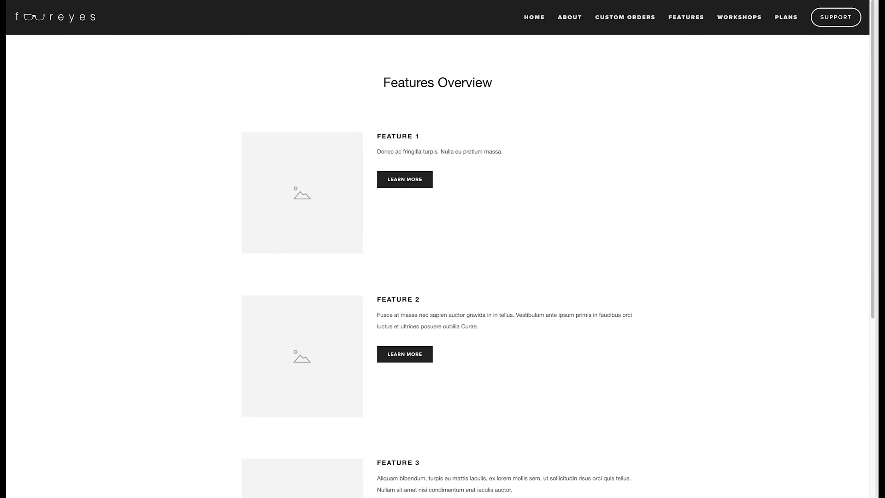
On the Squarespace page, set the title to "Woodworking Plans" and the feature headings to "Sevotto Dresser", "Cece Rocking Chair" and "The Desquire Desk".
click(321, 65)
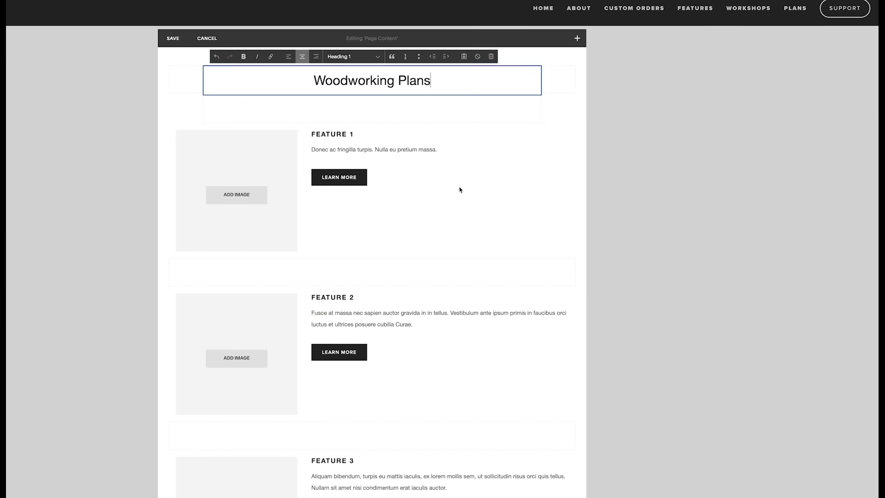
triple_click(318, 135)
text(SEVOTTO DRESSER)
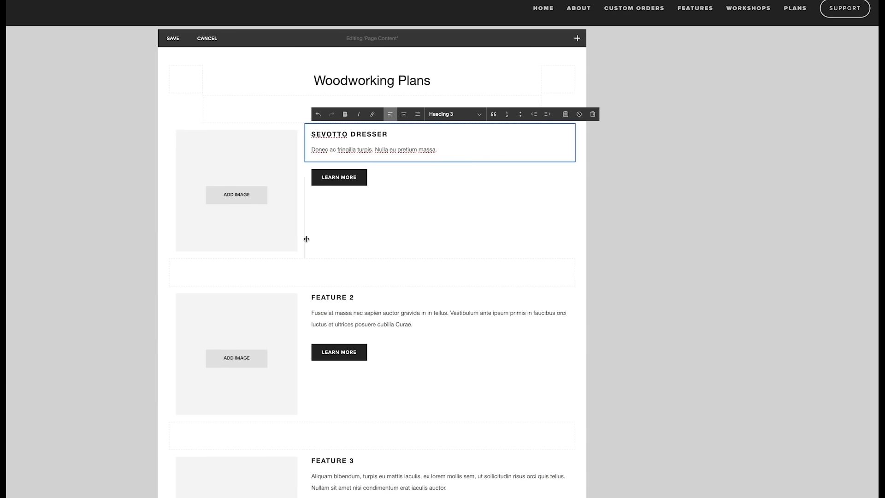
triple_click(332, 297)
text(CECE ROCKING CHAIR)
triple_click(334, 461)
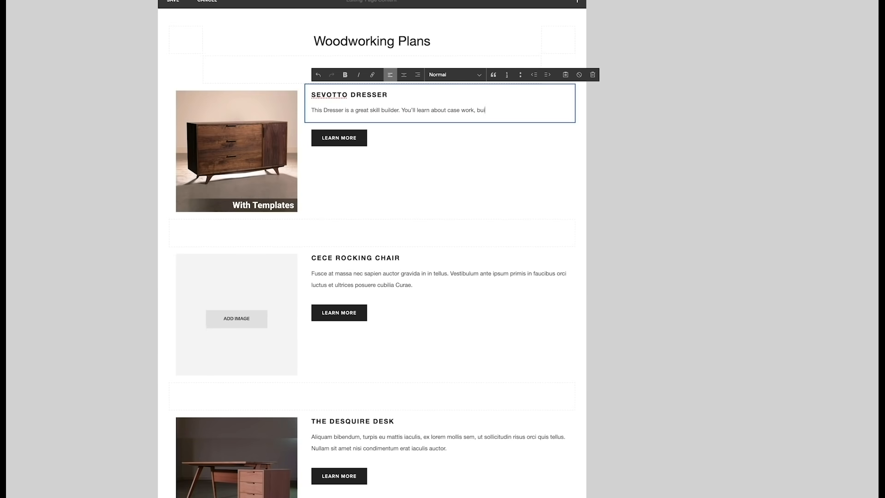
Write the dresser description about case work, drawers, doors and customizing, and the rocking chair description about a challenging build detailed for any skill level.
text(lding drawers, building doors and more. The piece also)
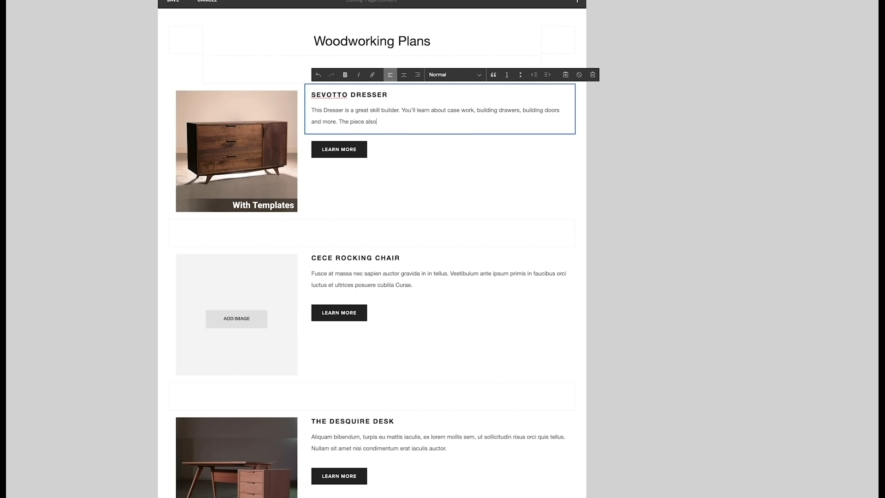
text( has plenty of opportunity for you to customize things like the style of base you use, the material you features, and the overall dimensions.)
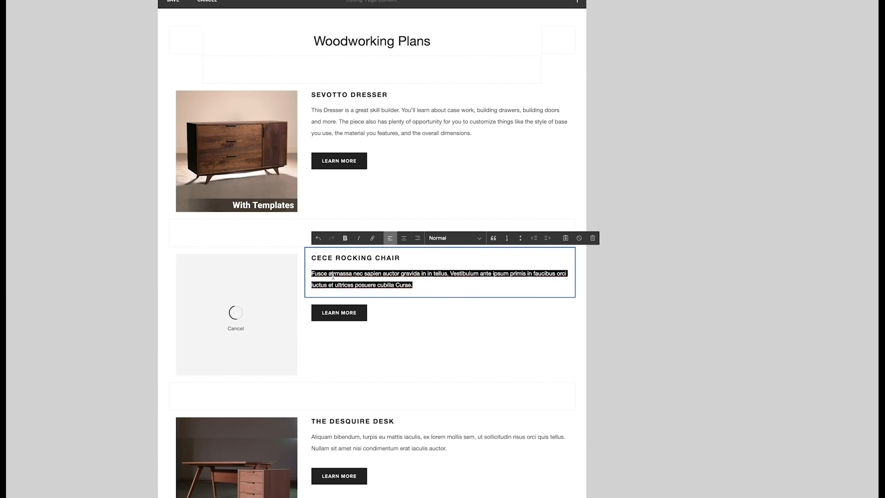
text(The Cece rocking chair isn't an easy build…but nothing worth doing is easy. That said, we provide you with all the detail)
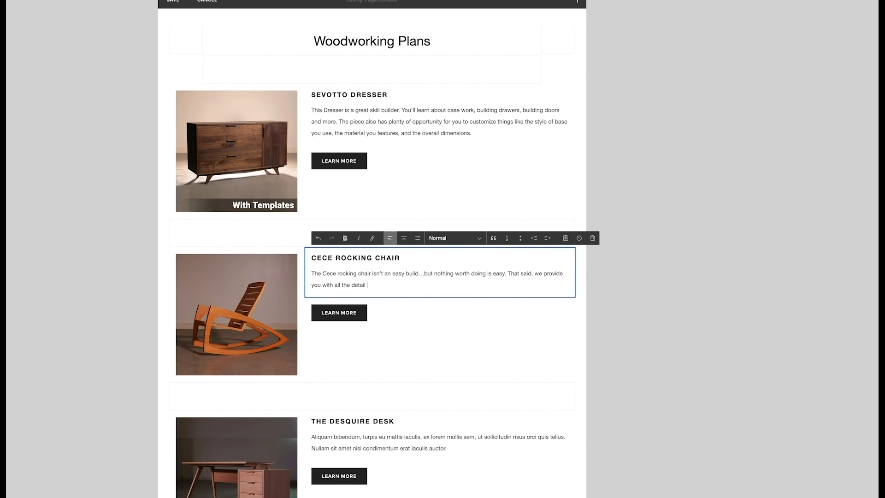
text(.)
Describe the Desquire Desk as the perfect desk for working from home, with options for various needs and skill levels, and save the page.
triple_click(379, 442)
text(This is the perfect desk at the perfect time. With so many people working)
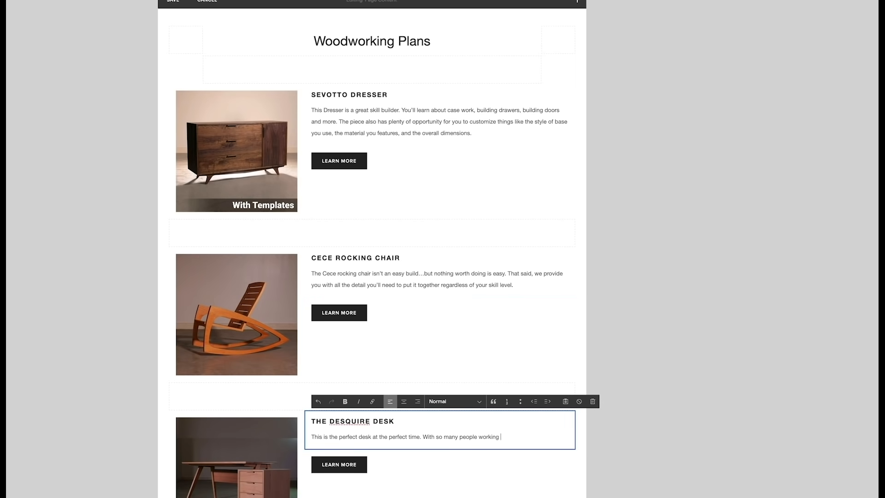
text( from home…wouldn’t you love to have a piece that looks great and fits all of your needs! Just like most of our plans, we provide options for how you can put this piece together to accommodate your needs and builders of many different skill levels!)
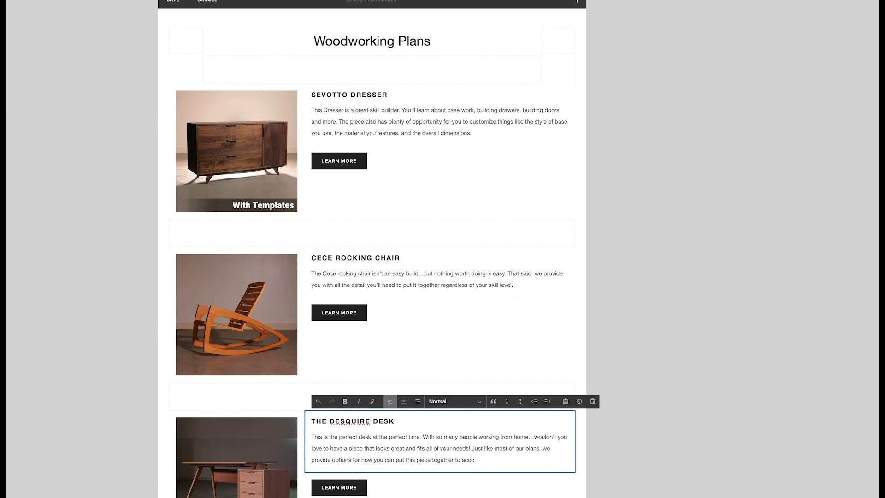
click(173, 1)
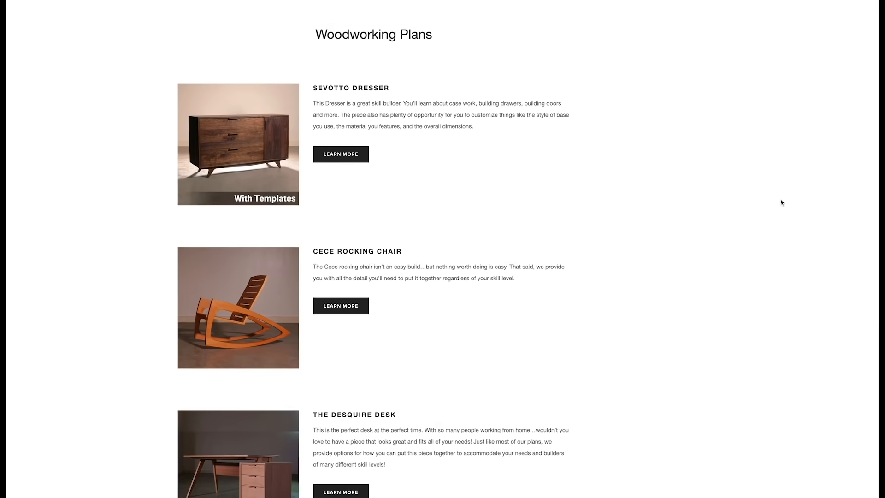
Review the saved Woodworking Plans page and preview it in the tablet and phone layouts.
scroll(776, 240, down, 2)
scroll(776, 251, down, 2)
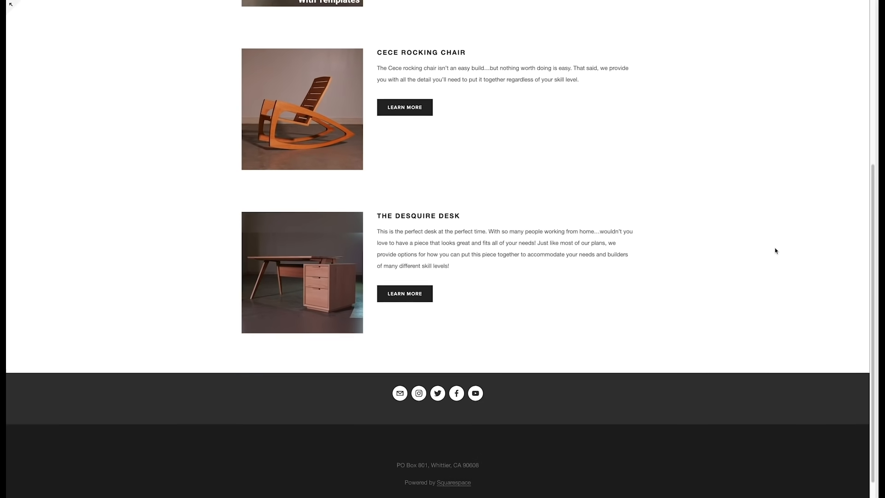
scroll(775, 250, up, 6)
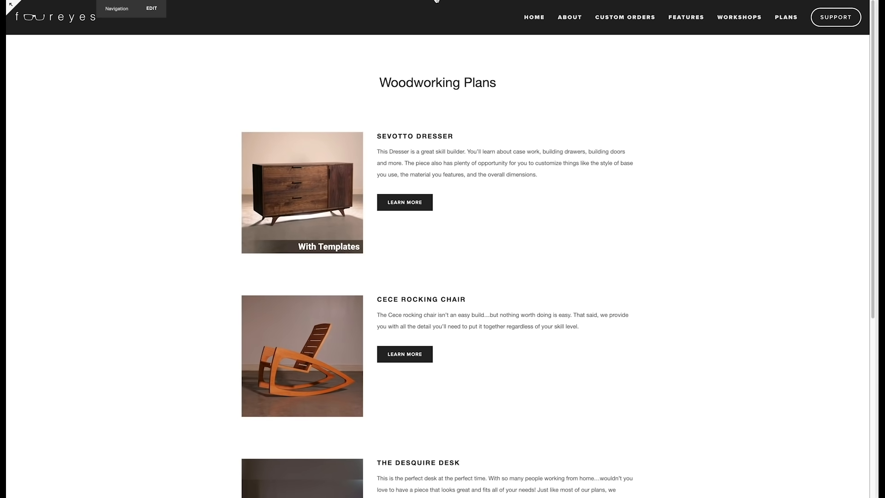
mouse_move(436, 1)
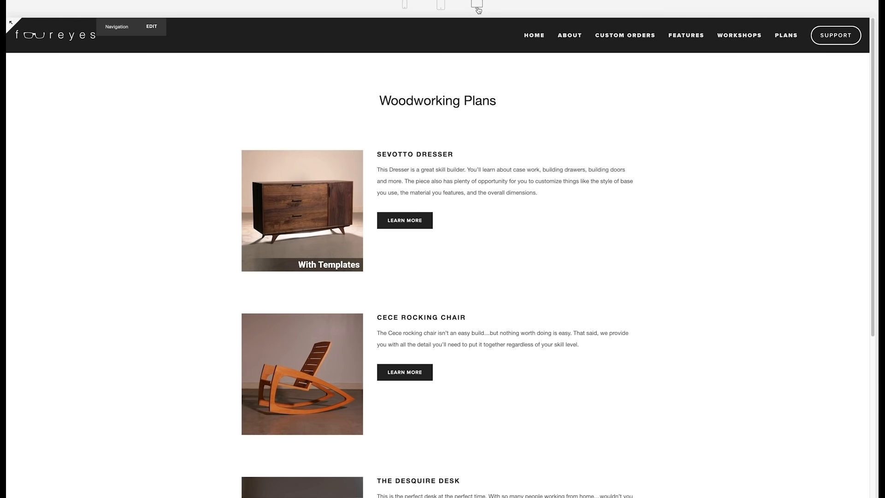
click(442, 6)
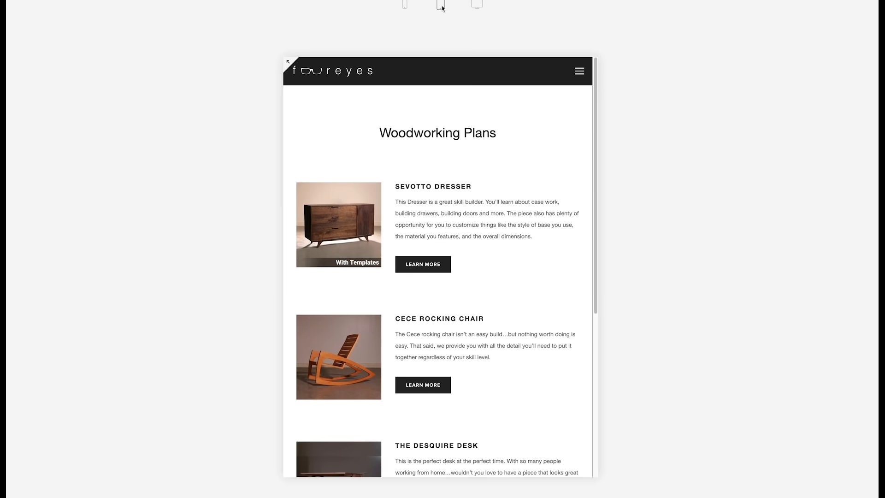
click(406, 6)
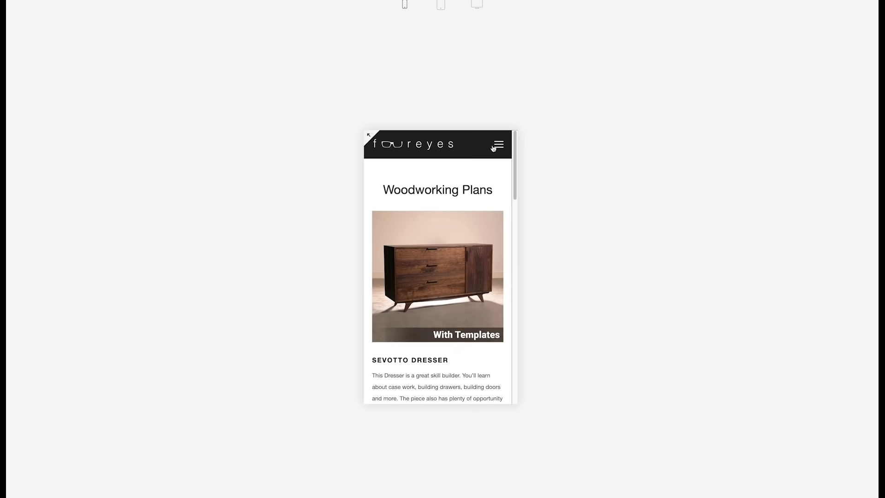
Preview the Woodworking Plans page in the tablet and desktop layouts.
mouse_move(516, 169)
mouse_down()
mouse_move(520, 373)
mouse_move(529, 167)
mouse_up()
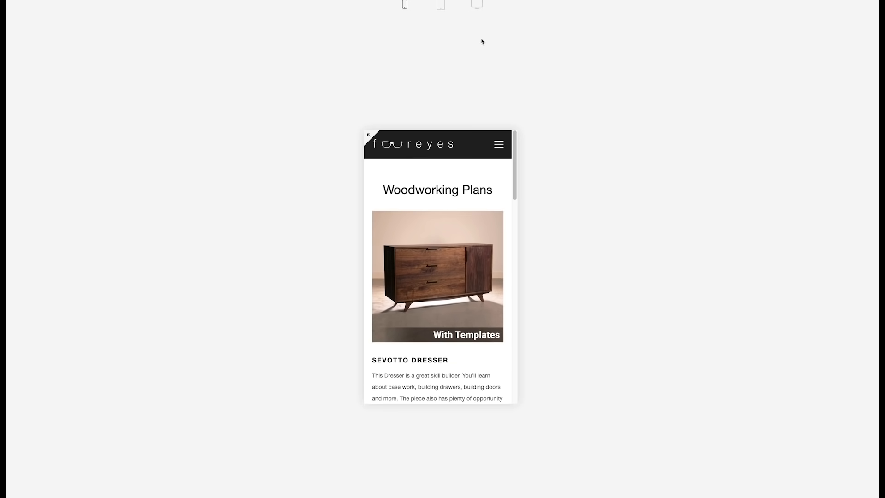
click(443, 10)
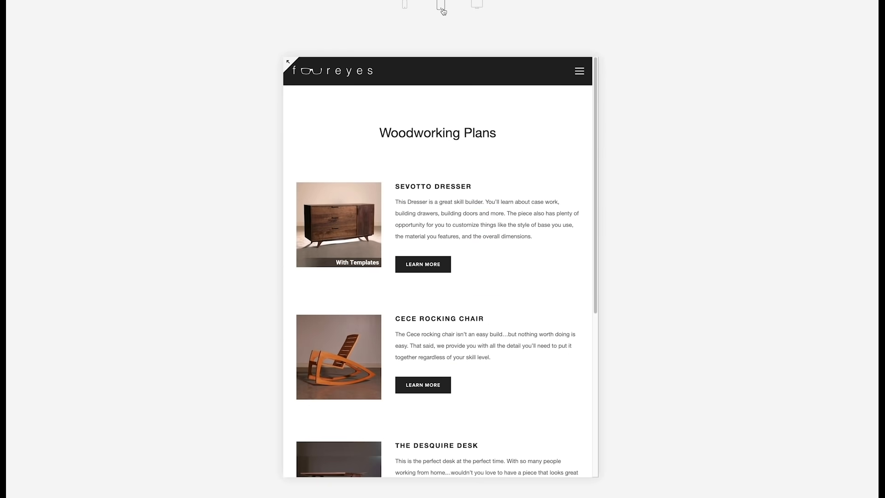
click(477, 6)
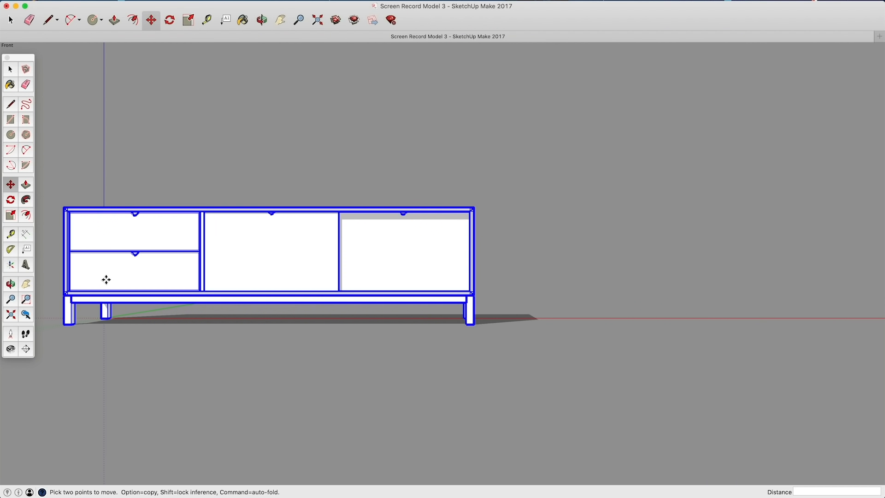
In SketchUp, place a copy of the whole cabinet about 7' 11 3/4" along the red axis, beside the original.
alt+click(107, 280)
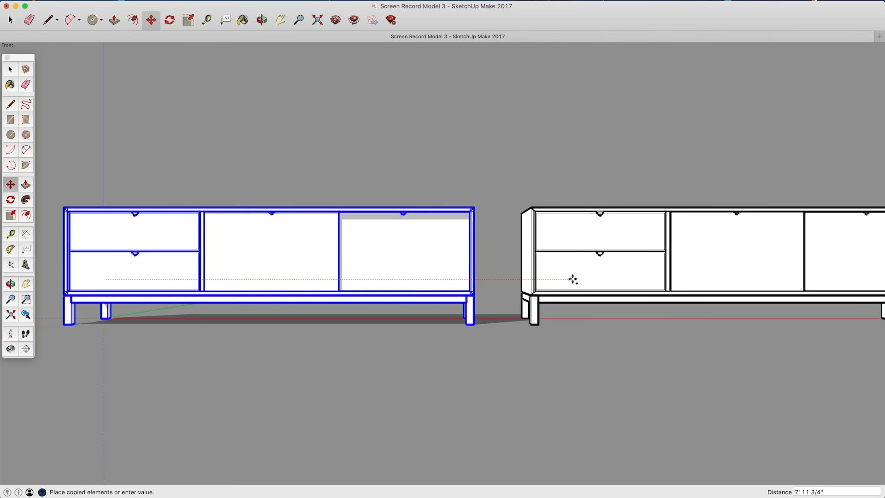
click(574, 280)
key(space)
click(638, 360)
middle_drag(638, 360, 313, 386)
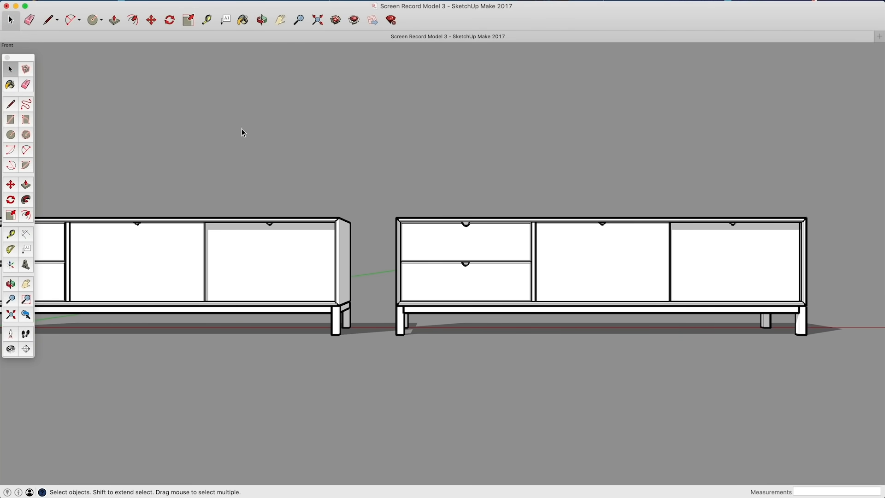
shift+middle_drag(722, 259, 606, 258)
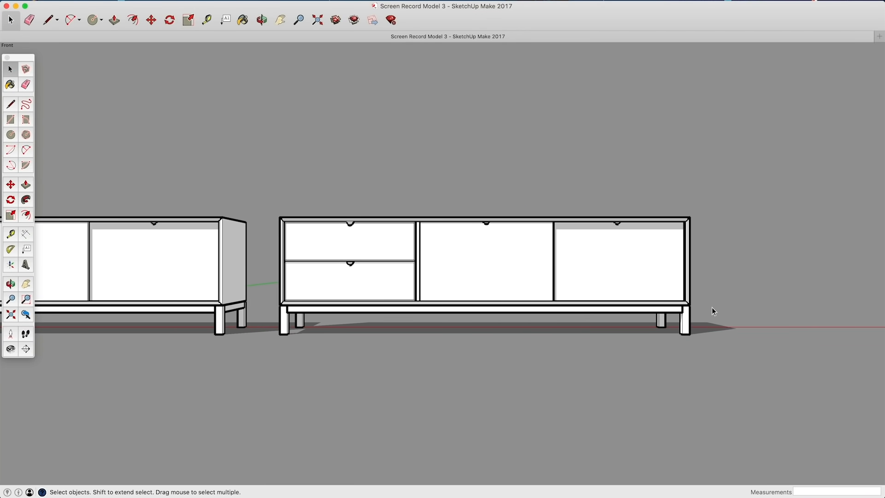
Delete the legs and base frame from the copied cabinet, leaving only its case.
scroll(696, 314, up, 3)
drag(699, 308, 154, 381)
key(Delete)
middle_drag(154, 381, 203, 323)
key(e)
drag(221, 311, 228, 336)
mouse_move(229, 340)
middle_down()
mouse_move(323, 372)
mouse_move(323, 390)
middle_up()
Draw a rectangular face beneath the copied case, spanning its full width and reaching down to the level of the original cabinet's feet.
click(10, 110)
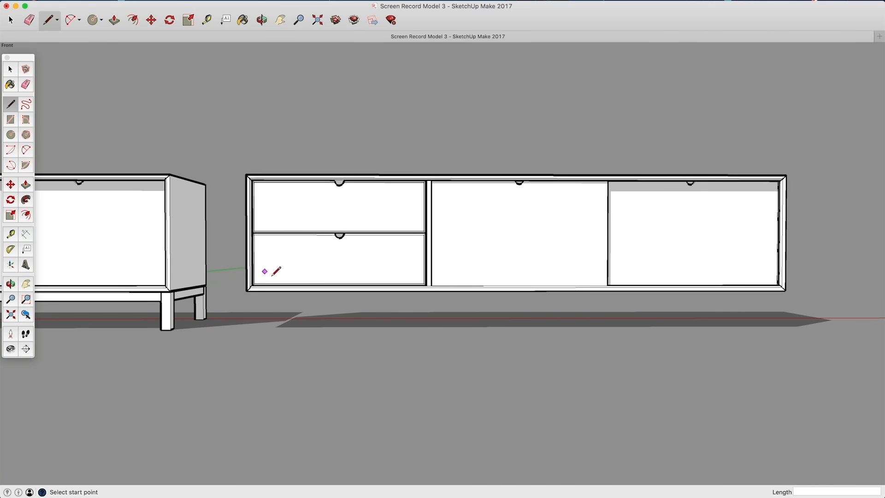
scroll(251, 292, up, 3)
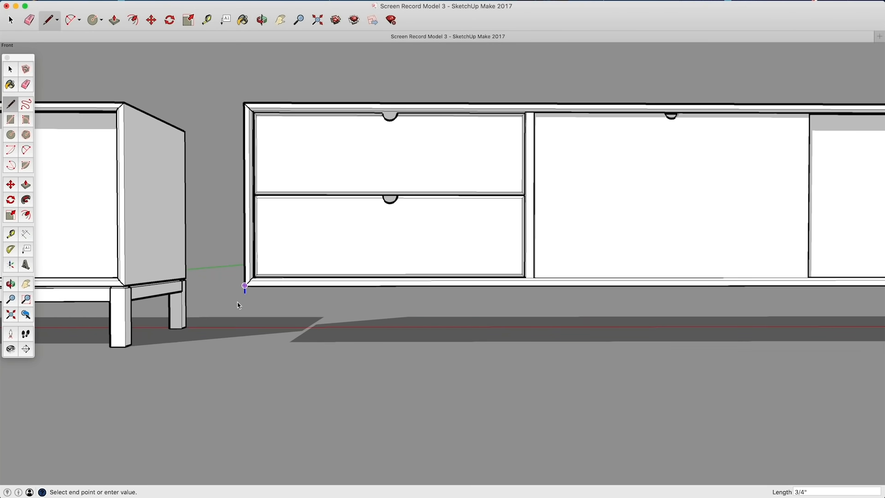
click(126, 348)
scroll(282, 358, down, 4)
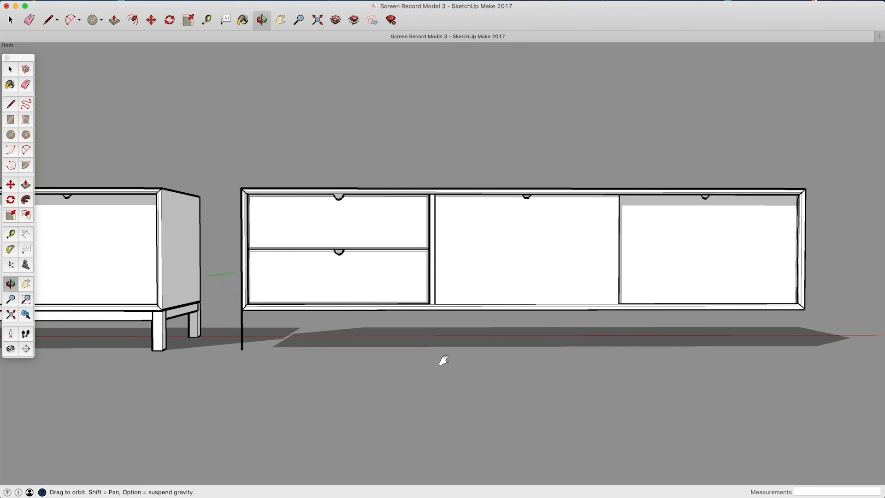
click(732, 313)
click(730, 309)
Move the base face's left edge inward 1", inset its right edge to match, and make the face a component.
click(168, 316)
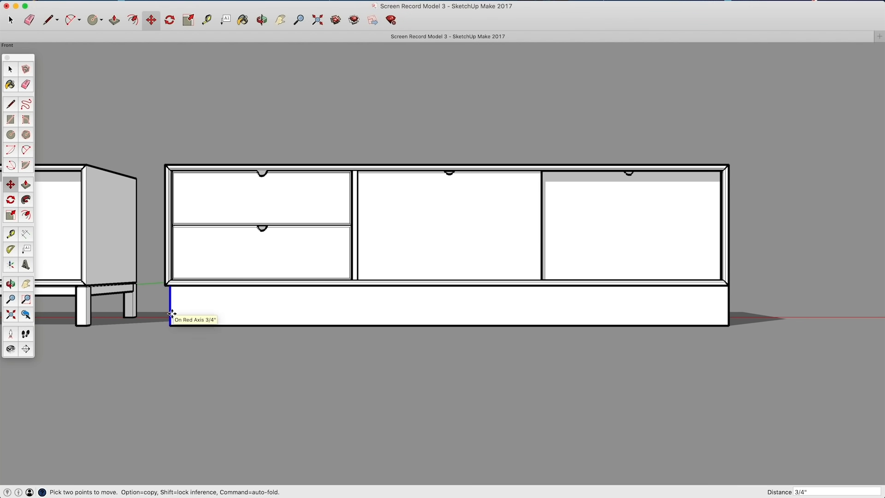
text(1)
key(Return)
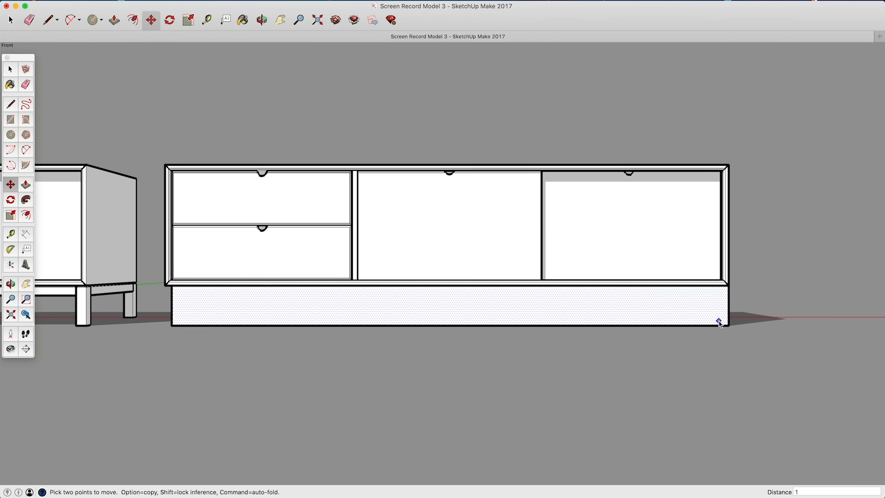
click(721, 320)
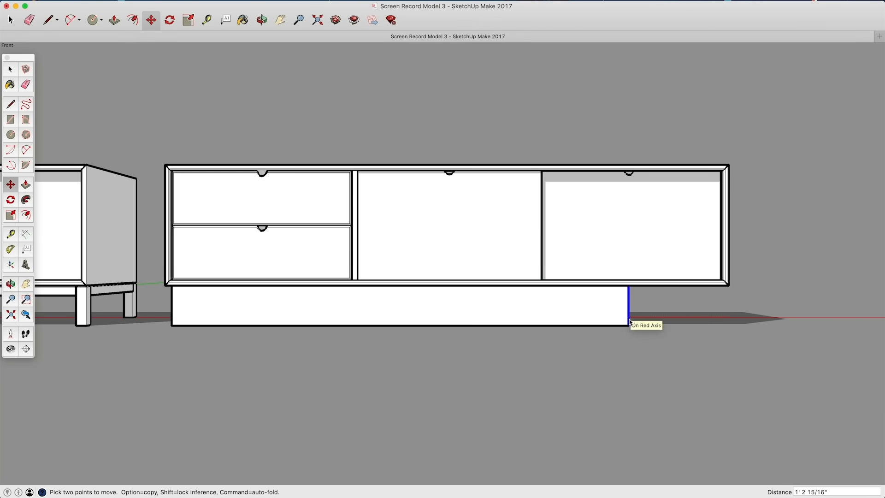
key(space)
click(501, 316)
Create a protractor guide at 30 degrees from vertical through the base panel's lower-left corner.
scroll(287, 363, up, 3)
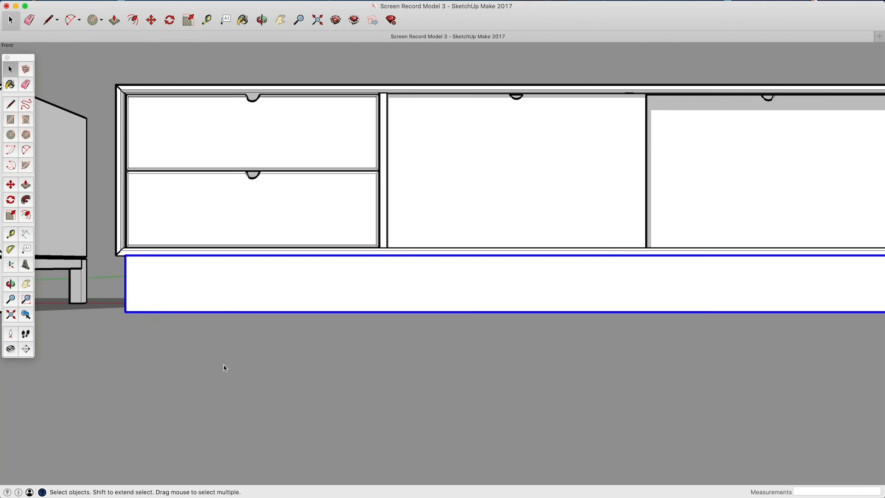
click(11, 252)
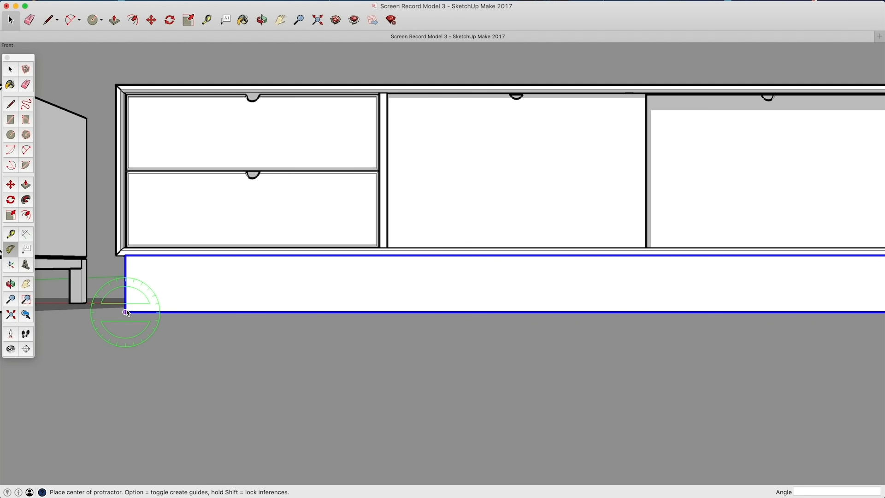
click(125, 313)
click(128, 292)
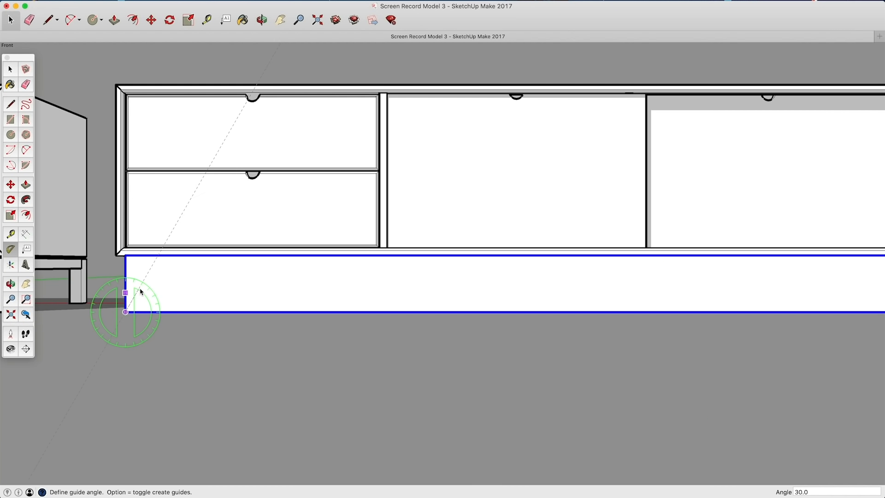
key(space)
click(109, 281)
Draw the tapered leg outline on the base panel's left end, following the angled guide and making the top 5" wide.
click(11, 105)
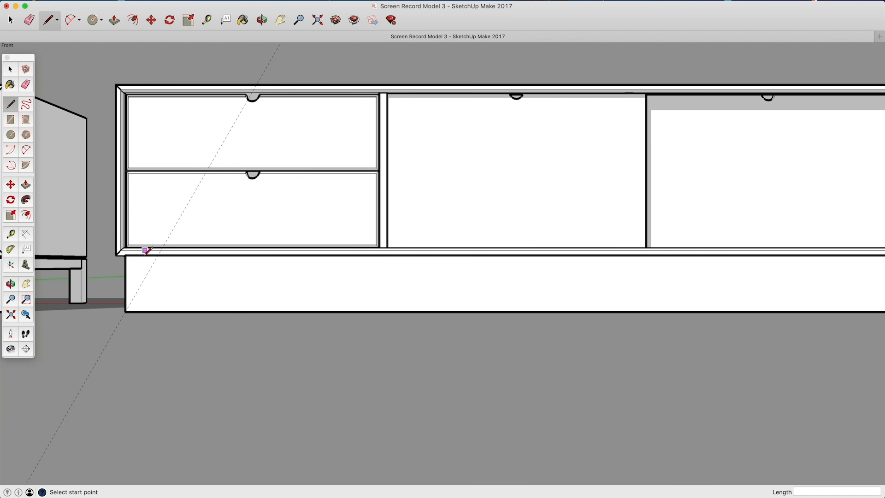
click(126, 312)
click(158, 255)
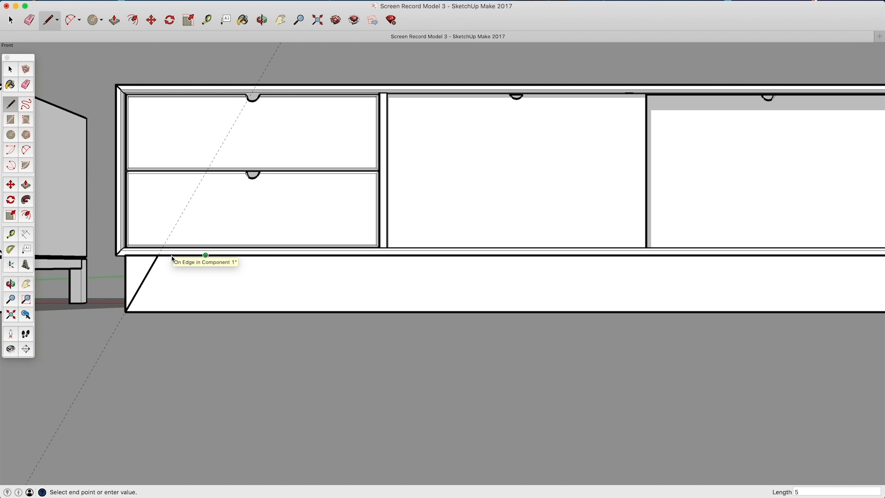
key(Escape)
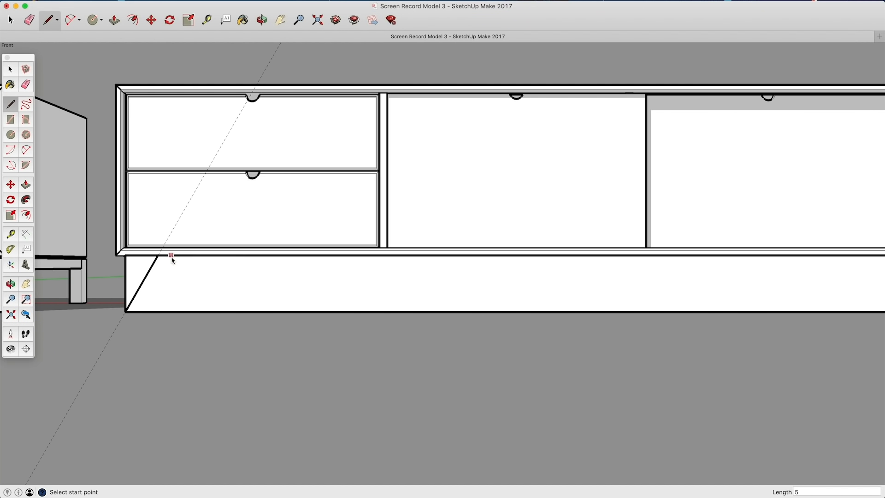
click(126, 312)
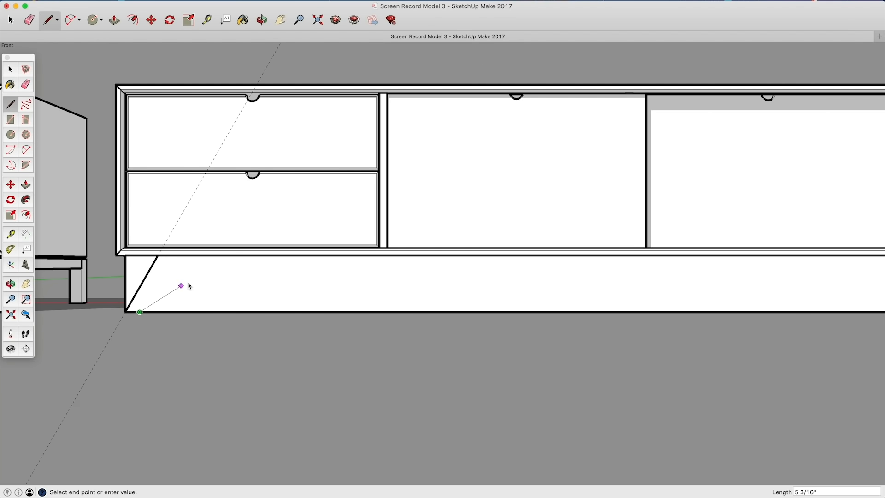
click(205, 255)
key(space)
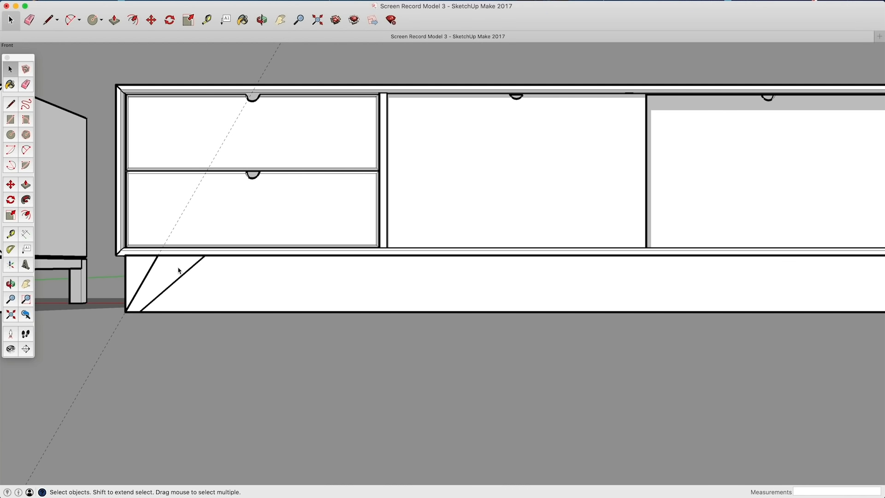
Select the tapered leg face with its edges and make it a component.
double_click(179, 270)
key(g)
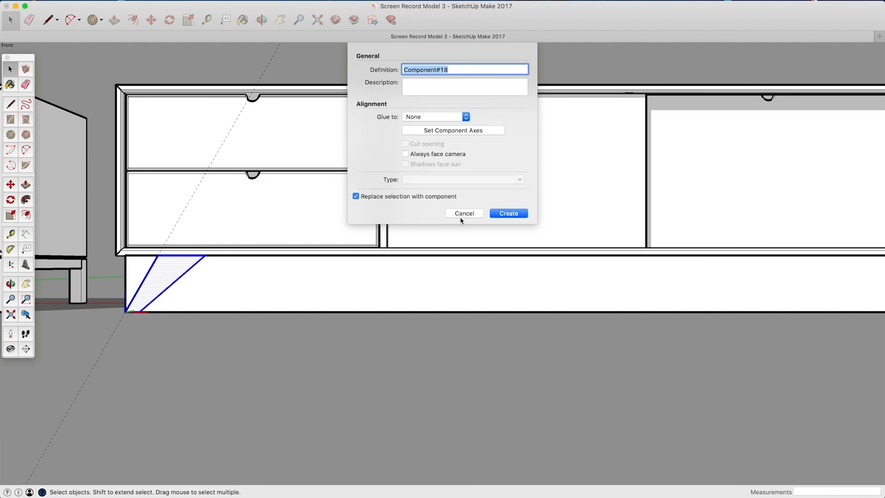
click(509, 213)
Copy the leg component about 7' 2 7/16" along the red axis, past the cabinet's right end.
scroll(405, 327, down, 3)
shift+middle_drag(403, 340, 261, 357)
key(m)
click(119, 313)
key(alt)
click(605, 314)
Flip the copied leg left to right and snap its outer foot corner to the base panel's lower-right corner.
right_click(607, 309)
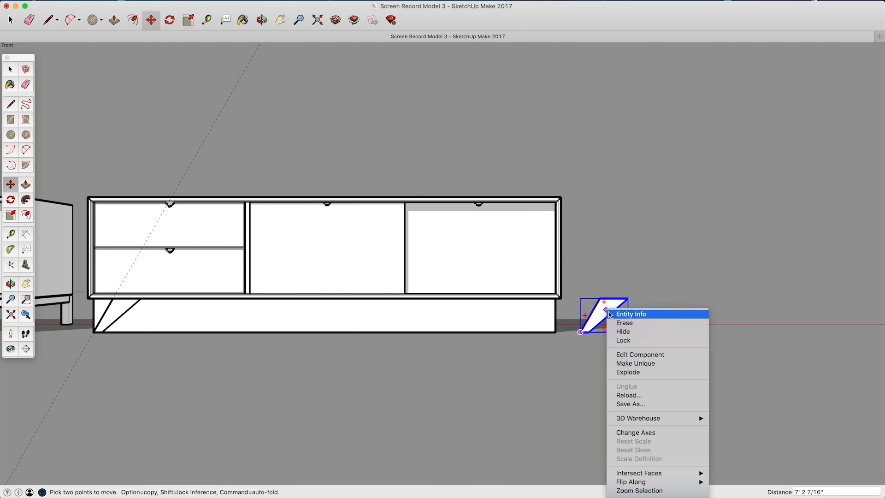
mouse_move(704, 482)
click(744, 482)
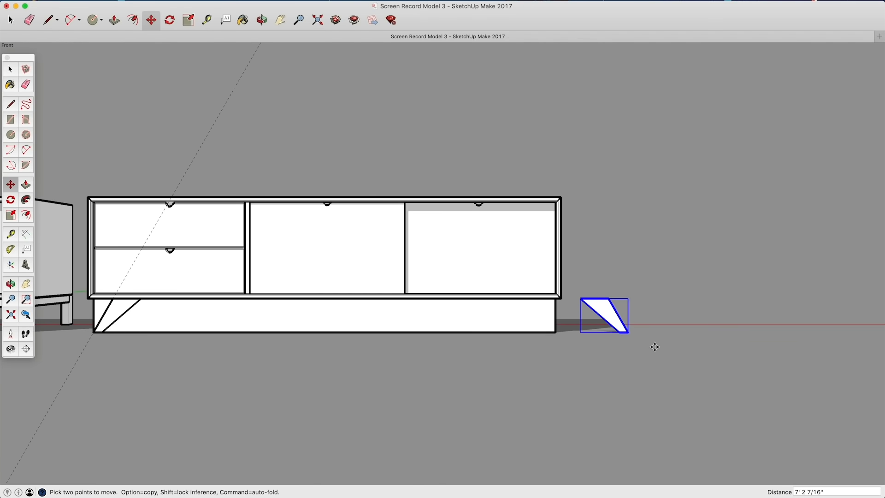
click(629, 332)
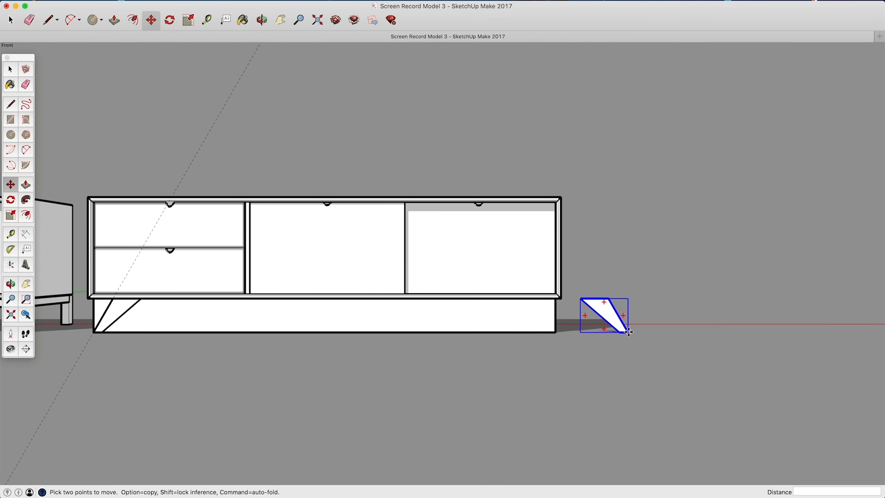
click(556, 332)
key(space)
click(449, 357)
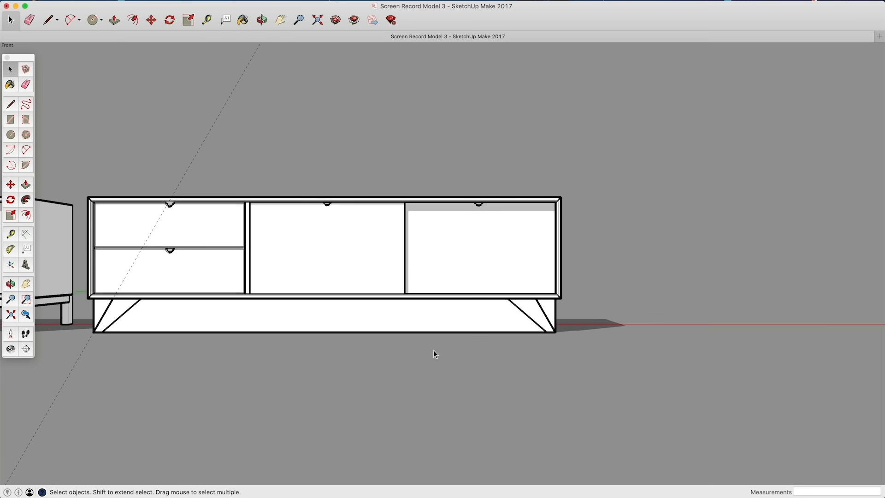
Erase the angled guide and add a horizontal guide about halfway down the base panel.
key(e)
key(space)
scroll(210, 321, up, 4)
shift+middle_drag(203, 324, 300, 314)
key(t)
click(283, 276)
click(283, 300)
key(space)
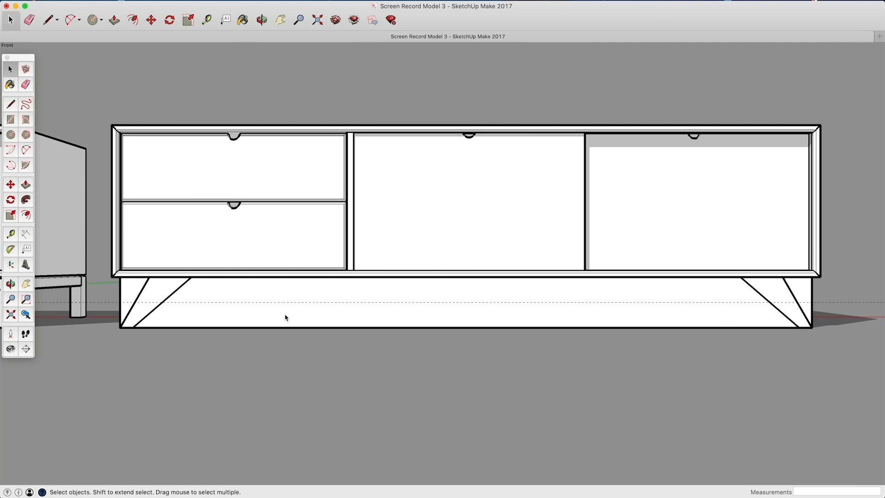
Raise the base panel's bottom edge 3" to the horizontal guide to form an apron, and erase the guide.
click(286, 318)
key(m)
click(283, 327)
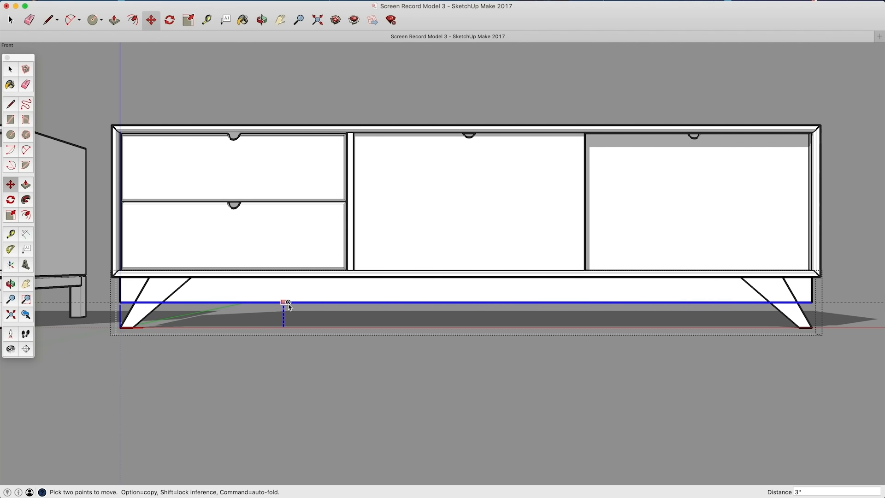
click(289, 303)
key(space)
click(609, 408)
scroll(609, 408, down, 3)
key(e)
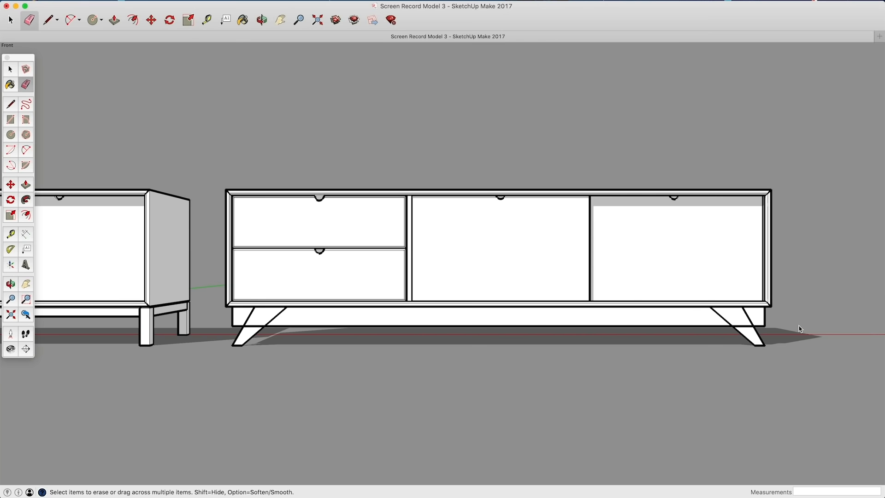
Explode both legs and the apron into loose geometry and make them one base component.
key(space)
mouse_move(801, 314)
mouse_down()
mouse_move(255, 379)
mouse_move(244, 359)
mouse_up()
right_click(298, 318)
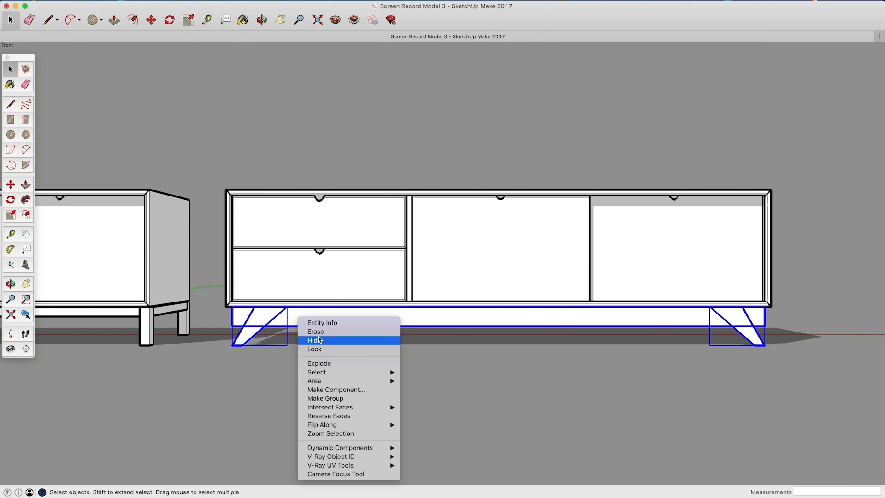
click(323, 362)
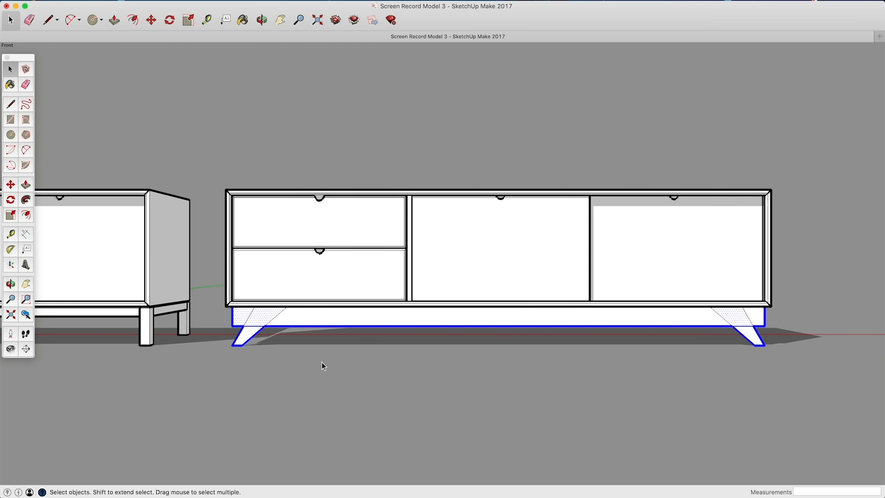
key(g)
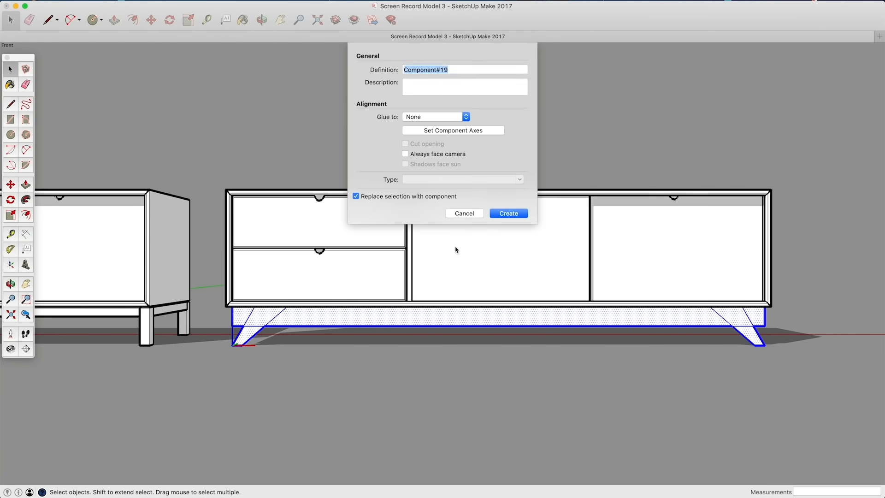
click(502, 217)
Inside the base component, erase the apron ends outside the legs and the seam lines between legs and apron.
key(e)
scroll(240, 318, up, 5)
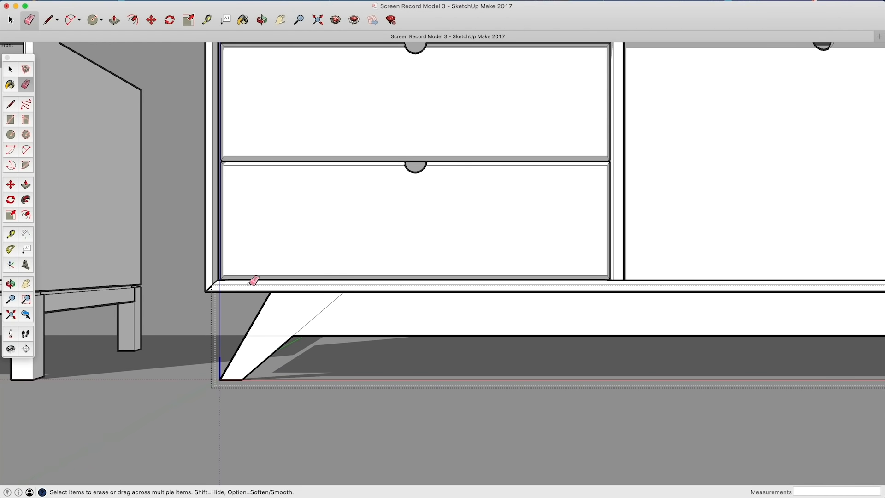
scroll(359, 327, down, 3)
shift+middle_drag(499, 340, 335, 326)
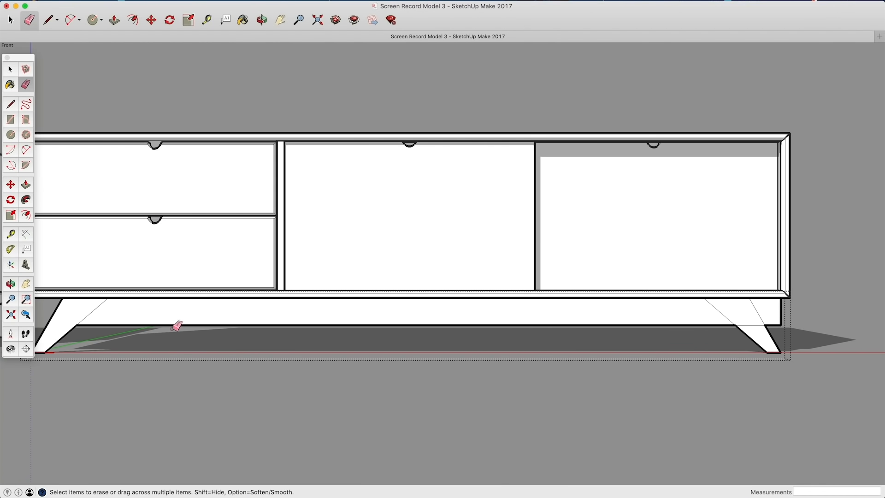
click(780, 319)
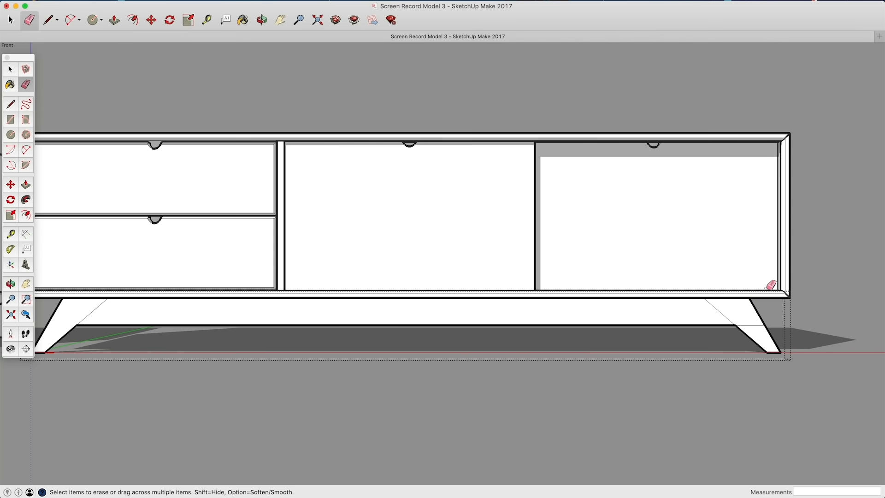
drag(744, 326, 653, 312)
Draw an arc with a 1" bulge between the apron's lower corners and erase the straight bottom edge.
scroll(301, 364, down, 3)
key(a)
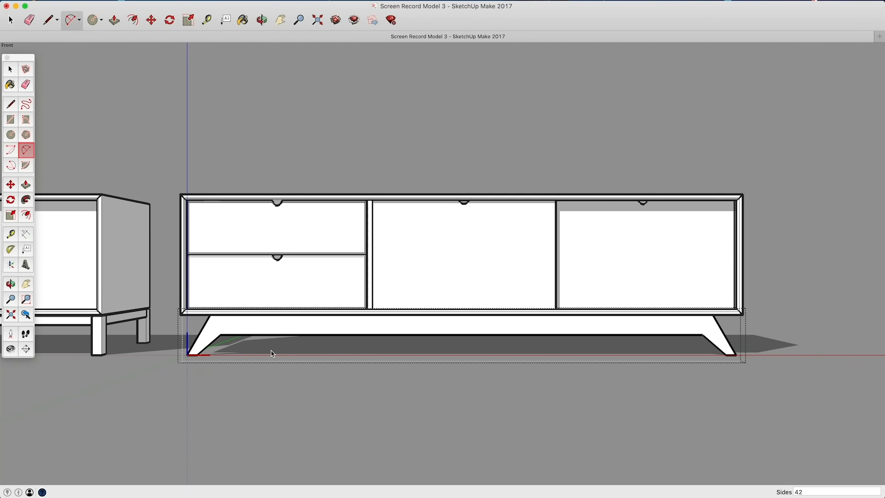
click(220, 335)
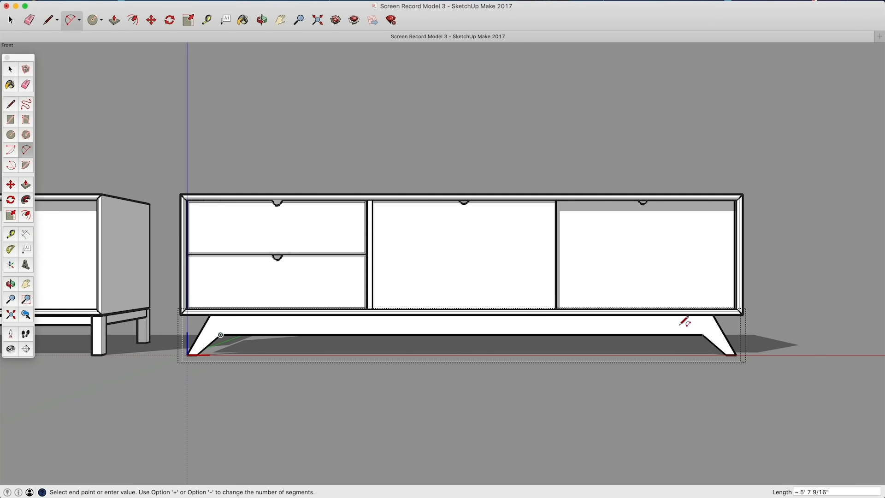
click(702, 334)
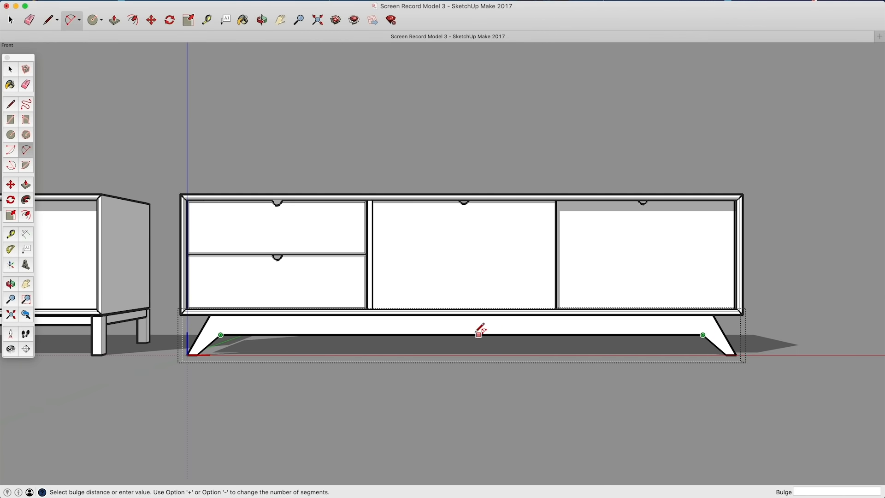
text(1)
key(Return)
scroll(468, 332, up, 3)
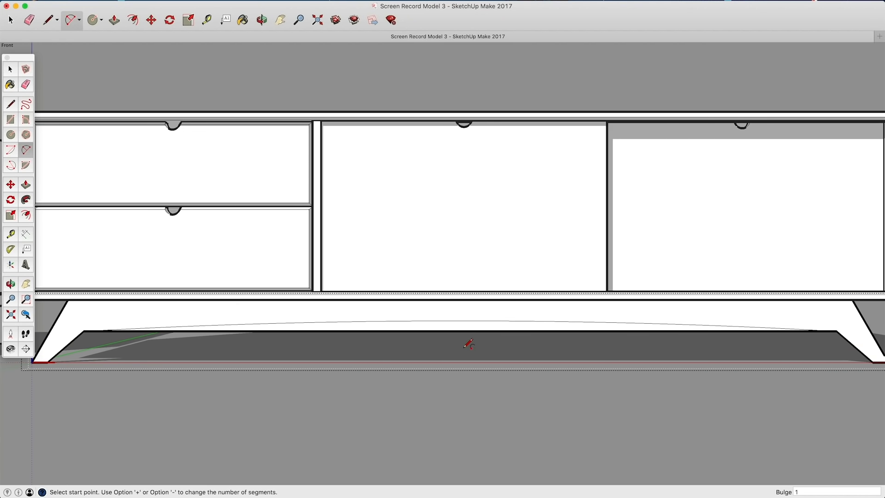
key(e)
click(472, 330)
key(space)
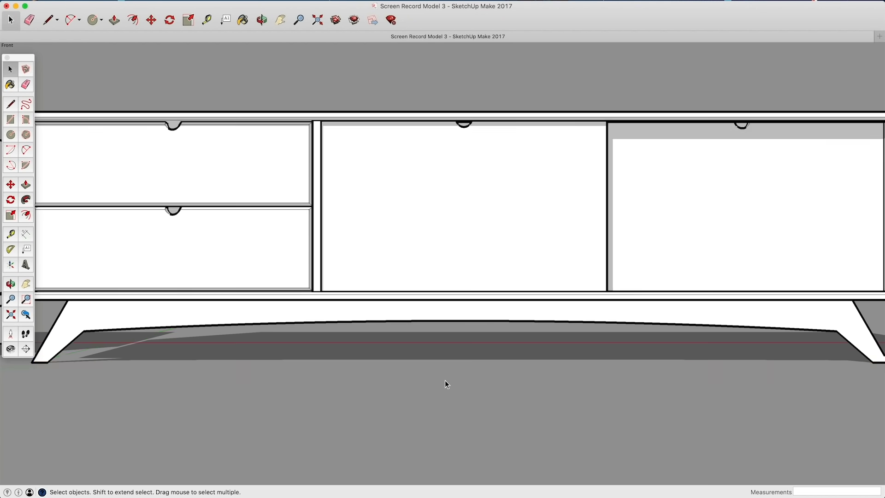
scroll(443, 388, down, 3)
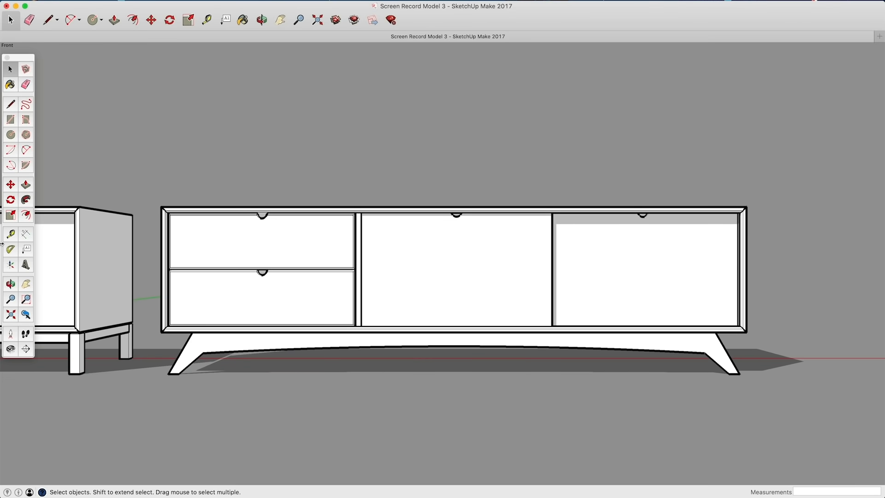
Add guides 1" off the left leg's inner edge and 1" off the apron's curved bottom edge.
click(9, 235)
scroll(198, 336, up, 5)
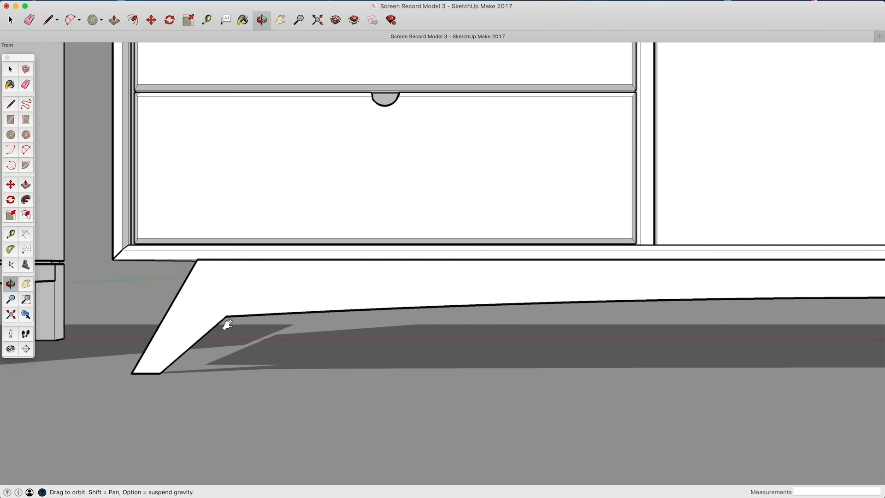
scroll(237, 275, up, 2)
click(236, 272)
text(1 1/4")
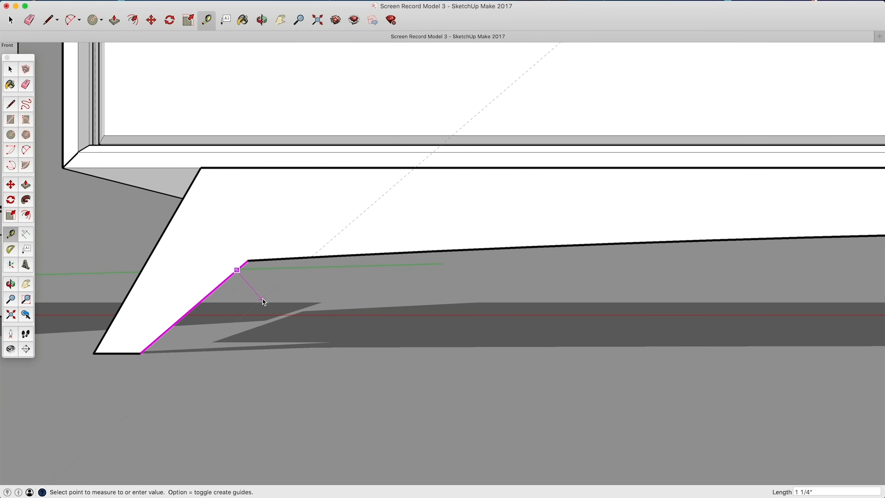
key(Return)
scroll(261, 279, up, 2)
click(248, 239)
click(251, 260)
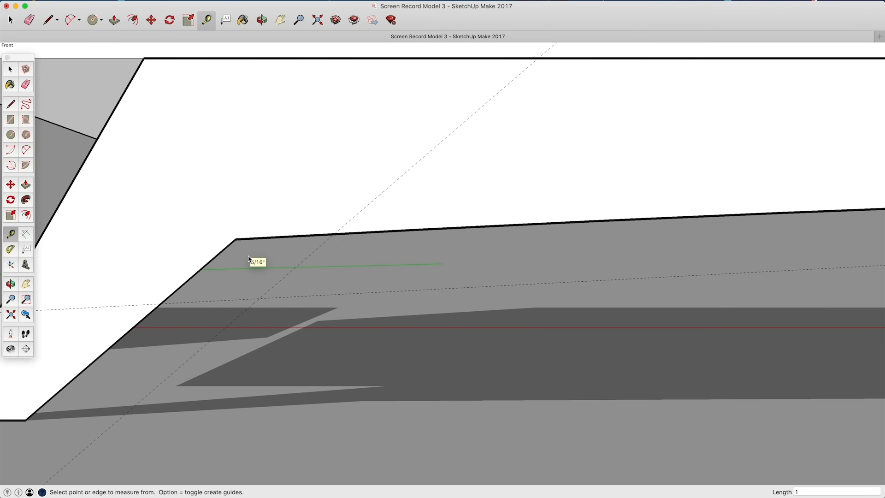
Round the left inner corner between leg and apron with a tangent arc through the guide intersections.
key(a)
click(255, 346)
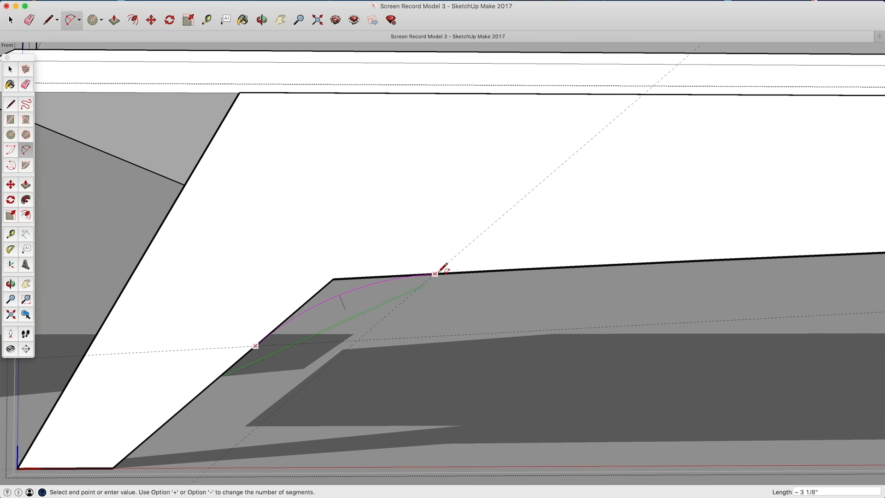
double_click(438, 273)
scroll(451, 300, down, 5)
scroll(568, 330, up, 10)
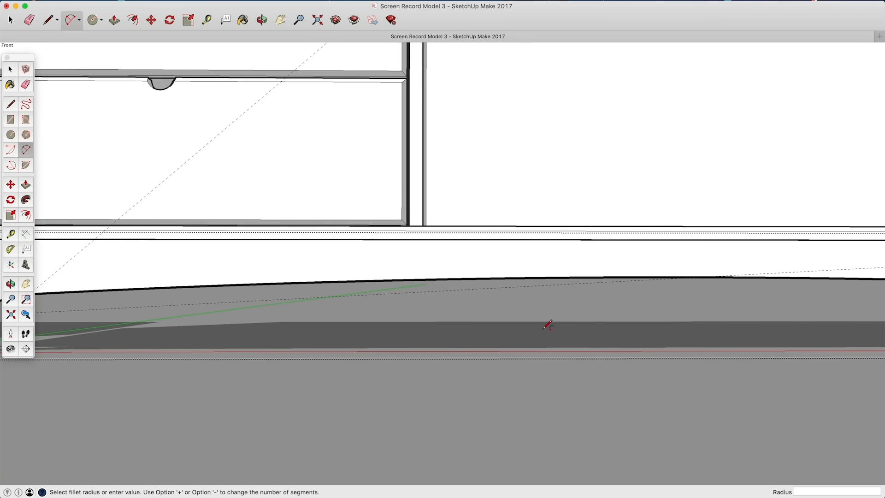
scroll(548, 325, down, 4)
key(space)
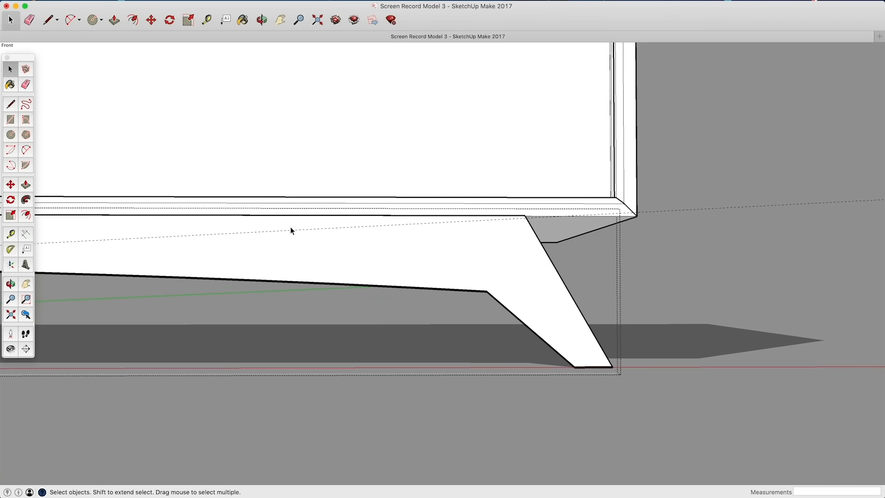
Add guides at the right leg's inner corner and round it with a tangent arc like the left one.
key(t)
click(500, 302)
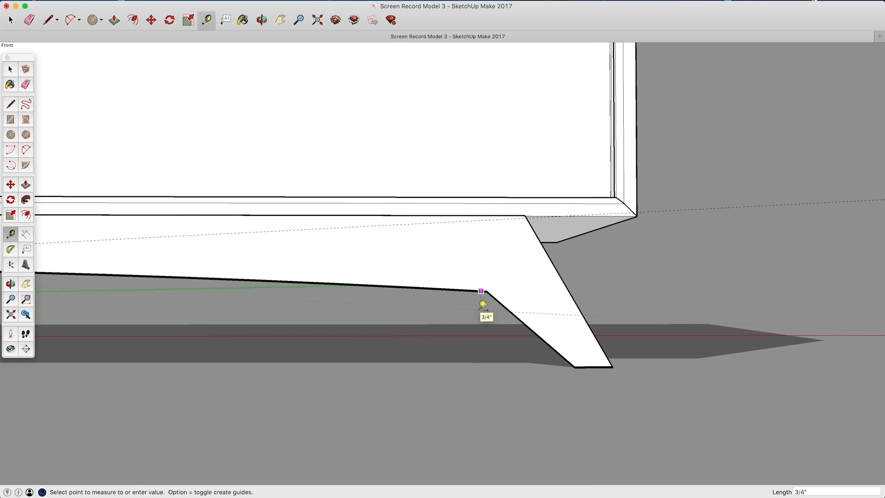
key(space)
double_click(514, 292)
key(a)
click(445, 289)
click(518, 319)
click(509, 309)
key(space)
scroll(663, 311, down, 6)
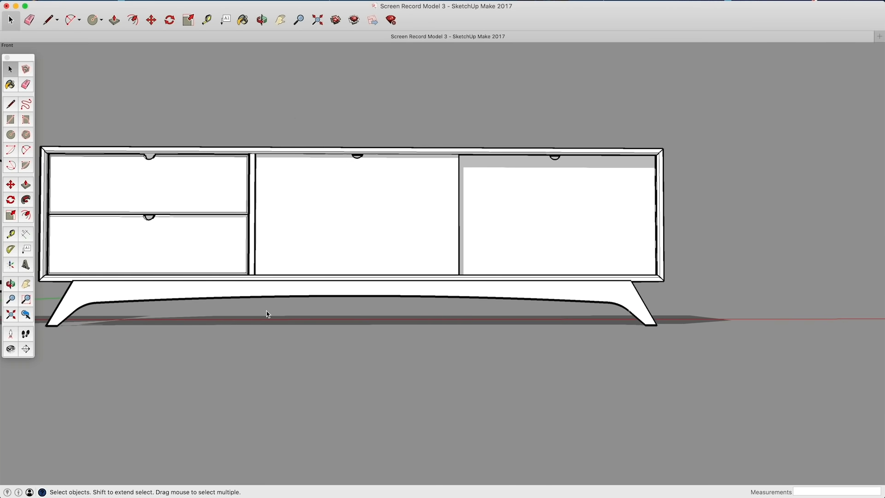
Inside the base component, use Push/Pull on its face to make it about 1 1/4" thick.
shift+middle_drag(190, 304, 354, 300)
scroll(259, 299, up, 5)
middle_drag(260, 299, 493, 279)
shift+middle_drag(494, 280, 457, 296)
double_click(258, 326)
key(p)
scroll(277, 329, up, 3)
drag(279, 330, 267, 326)
key(space)
Create 30° protractor guides at both upper corners where the legs meet the apron.
middle_drag(344, 361, 247, 415)
scroll(358, 407, down, 5)
scroll(358, 406, up, 4)
shift+middle_drag(358, 406, 282, 387)
click(10, 250)
click(197, 305)
click(197, 334)
text(30)
key(Return)
click(685, 298)
mouse_move(502, 387)
shift+middle_down()
mouse_move(278, 379)
mouse_move(607, 405)
mouse_move(239, 362)
mouse_move(587, 368)
shift+middle_up()
click(685, 318)
Draw angled seam lines along the guides between each leg and the apron, and erase the guides.
key(space)
scroll(684, 325, up, 5)
key(l)
click(687, 275)
key(e)
key(space)
scroll(582, 404, down, 5)
key(e)
scroll(619, 331, up, 4)
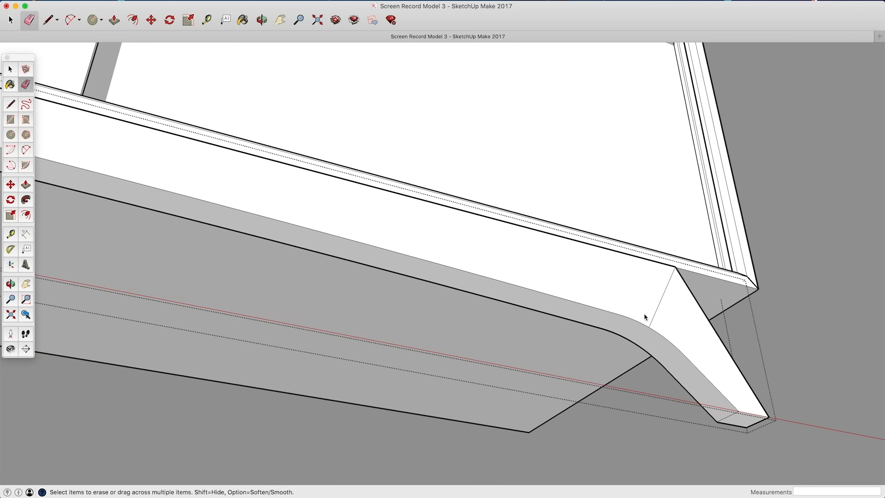
Select both seam lines and copy them 1 1/4" through the thickness to the opposite face of the base.
key(space)
click(652, 320)
scroll(652, 320, down, 4)
shift+middle_drag(652, 320, 259, 249)
shift+click(400, 160)
key(m)
click(258, 234)
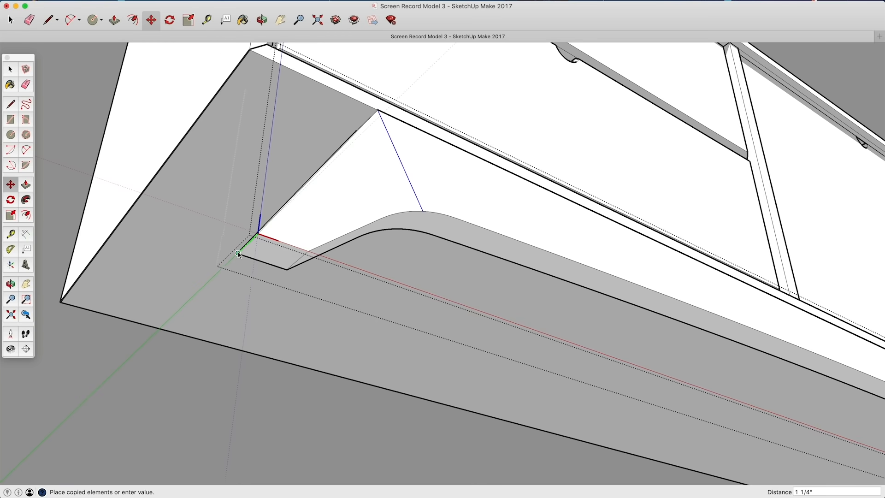
click(238, 253)
Draw lines across the base's thickness to join the front and back seam lines at both legs.
key(l)
middle_drag(480, 240, 415, 211)
click(247, 282)
click(220, 304)
key(space)
key(l)
click(298, 447)
click(322, 445)
key(space)
scroll(321, 415, down, 5)
Copy the finished base component along the green axis to the back of the cabinet.
middle_drag(322, 415, 451, 309)
click(505, 328)
key(m)
click(552, 376)
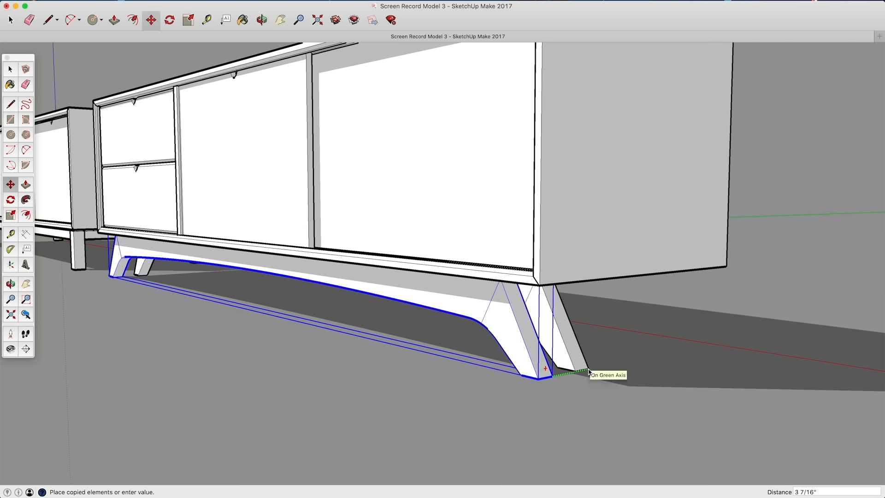
click(703, 346)
key(space)
click(660, 323)
Switch to the front view and delete the whole cabinet copy with the angled-leg base.
key(super+3)
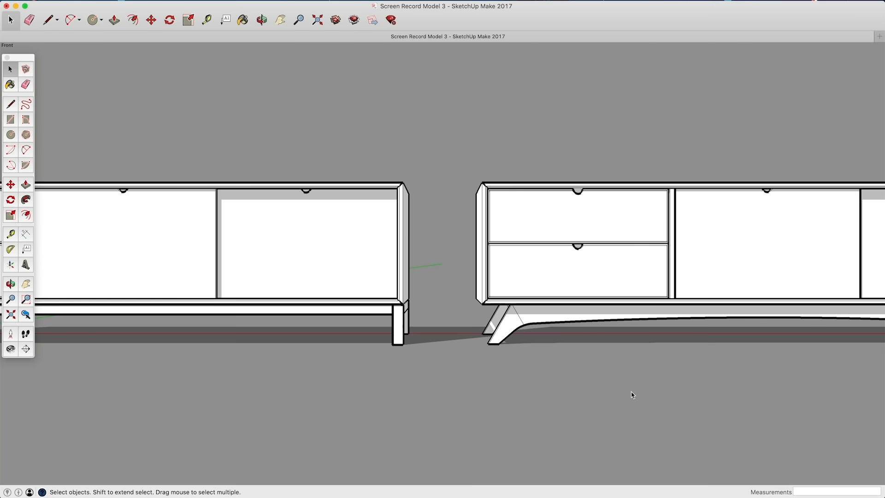
scroll(635, 388, down, 5)
shift+middle_drag(628, 389, 545, 382)
scroll(488, 369, up, 2)
scroll(505, 377, up, 2)
scroll(533, 383, down, 1)
drag(847, 177, 453, 371)
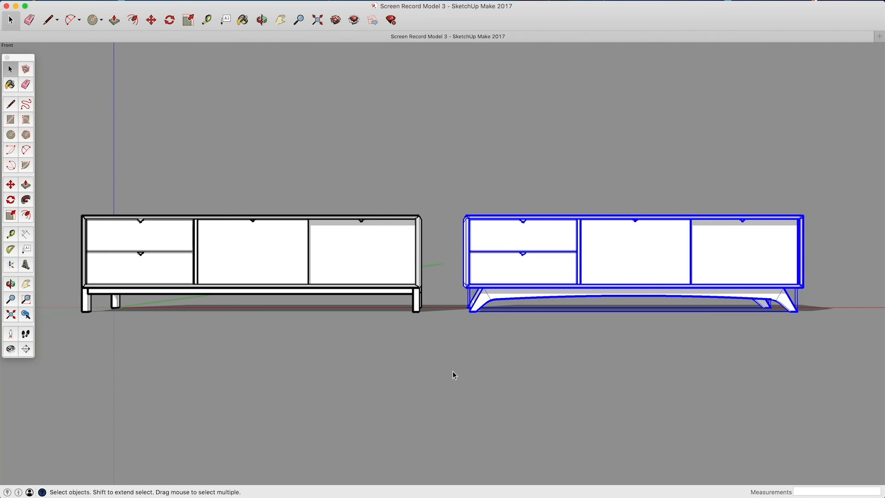
key(Delete)
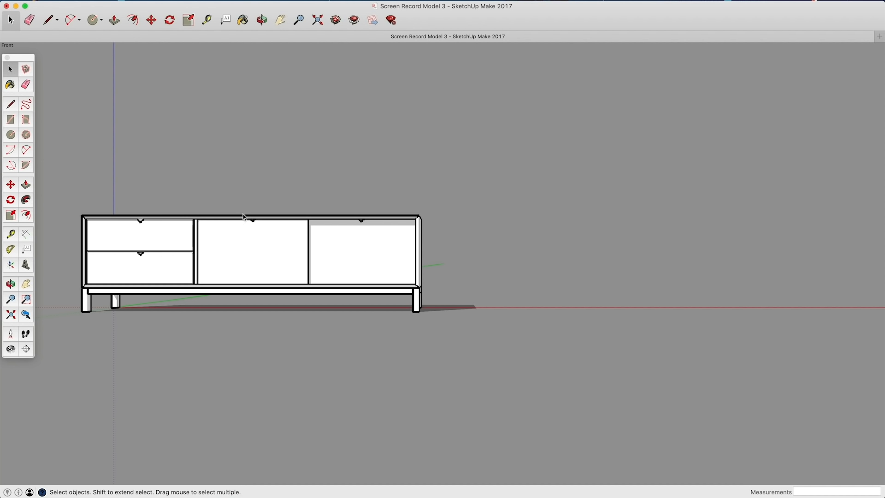
Examine the original cabinet from above, from its right end and from the front.
shift+middle_drag(173, 251, 390, 239)
middle_drag(390, 238, 177, 388)
scroll(471, 300, up, 5)
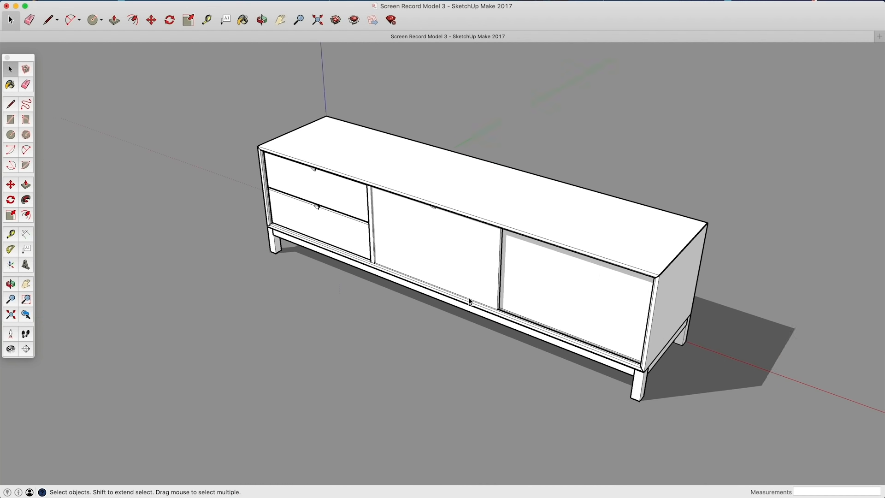
middle_drag(601, 289, 536, 242)
scroll(536, 242, up, 3)
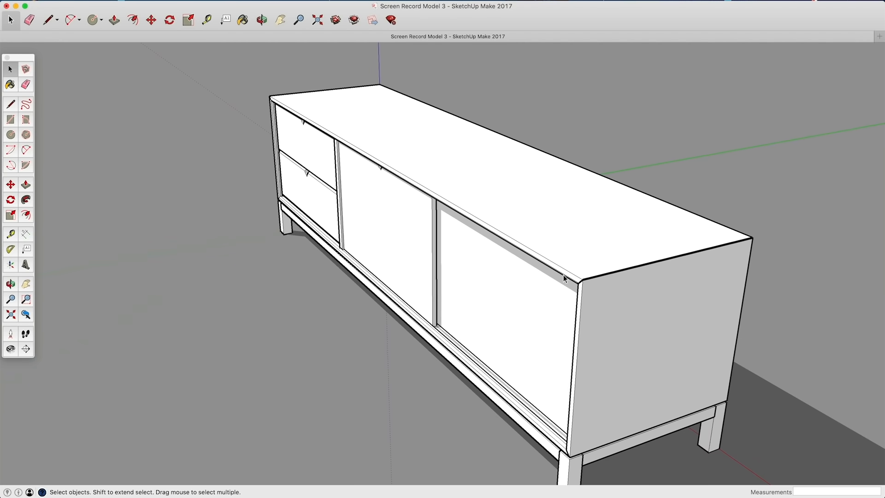
middle_drag(558, 272, 548, 254)
scroll(548, 254, down, 3)
middle_drag(458, 234, 549, 258)
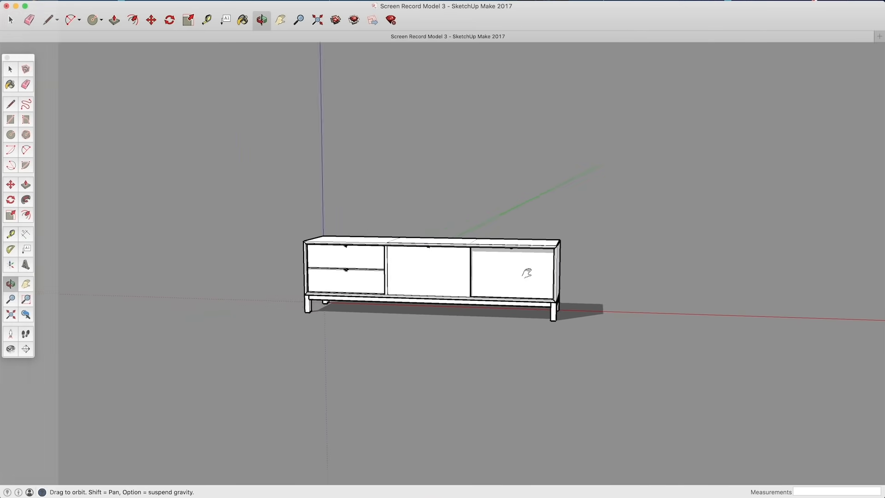
Copy the entire cabinet along the red axis, about 11' 9" from the original.
shift+middle_drag(600, 233, 505, 233)
key(space)
mouse_move(562, 193)
mouse_down()
mouse_move(243, 342)
mouse_move(173, 357)
mouse_up()
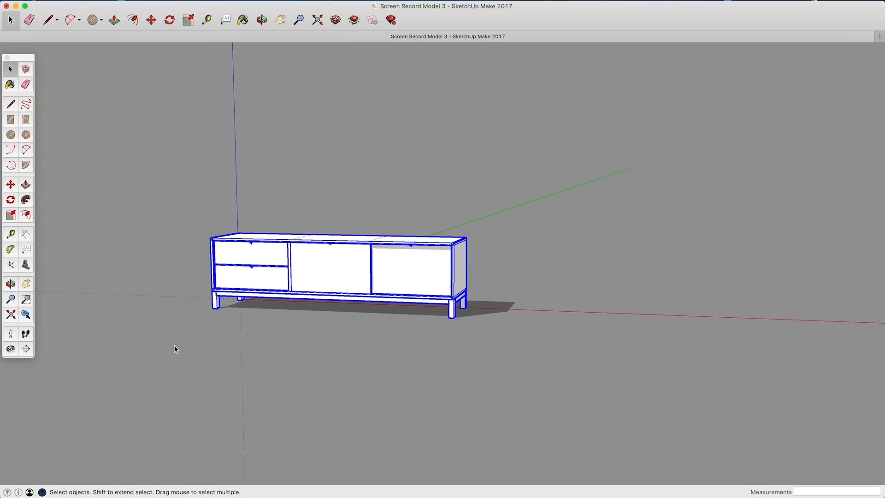
click(11, 189)
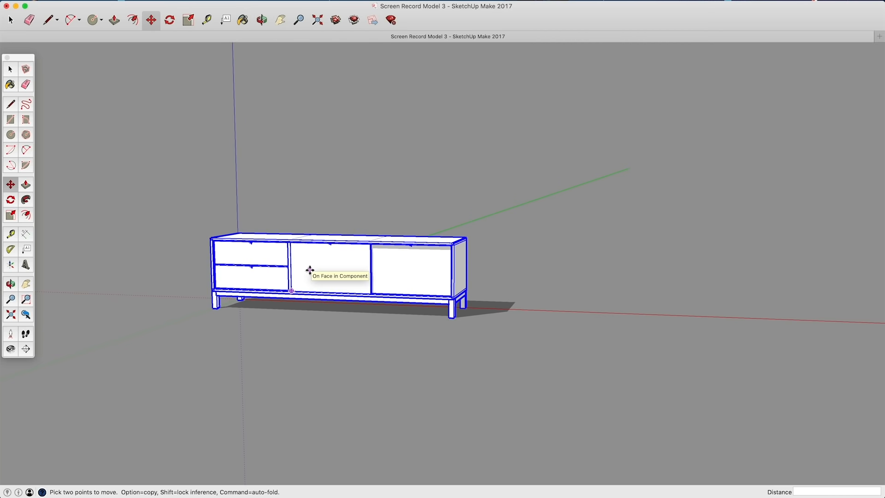
click(310, 268)
key(alt)
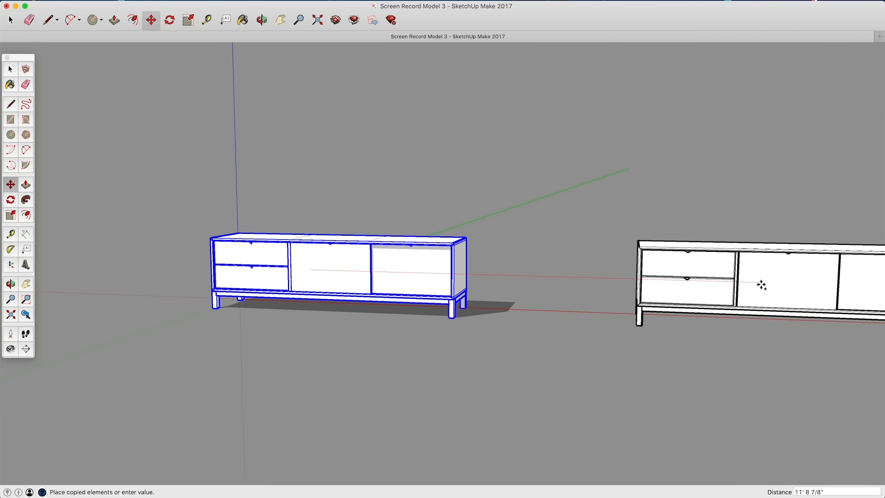
click(760, 283)
key(space)
click(786, 371)
Draw a rectangular sheet outline 8' long and half as wide on the ground beside the cabinet copy.
middle_drag(786, 371, 445, 231)
key(l)
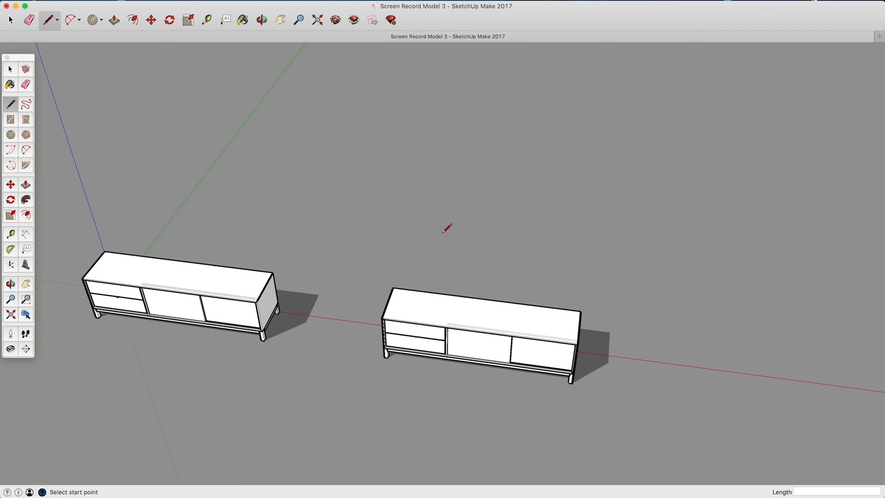
shift+middle_drag(689, 297, 546, 269)
click(488, 321)
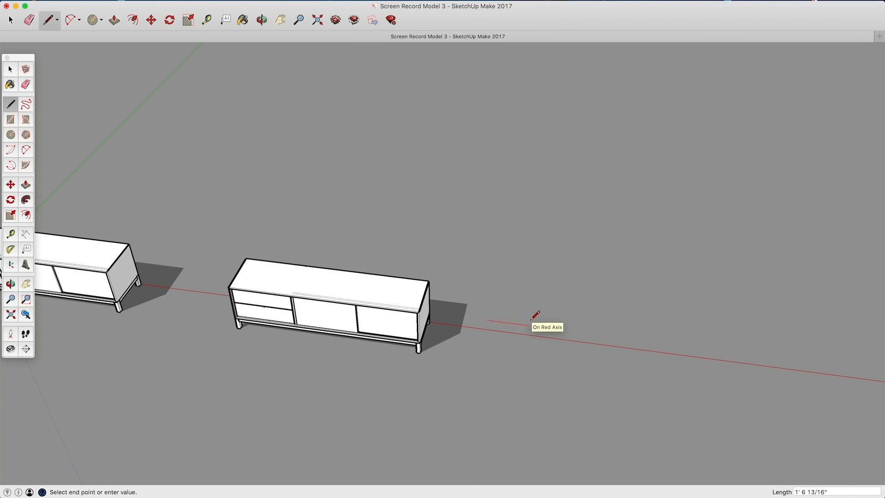
key(Escape)
text(8')
key(Return)
text(3' 6")
key(Return)
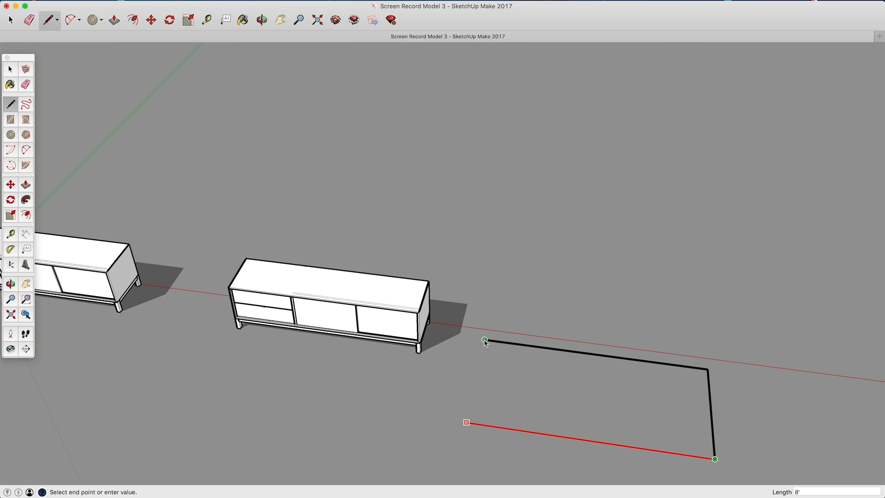
click(467, 422)
click(484, 339)
key(space)
Move the cabinet copy's top panel into the back right corner of the sheet outline.
middle_drag(548, 385, 476, 381)
click(711, 299)
scroll(733, 315, up, 5)
click(732, 309)
click(775, 222)
Shift the top panel 1/2" in from the sheet outline's edges at that corner.
key(space)
double_click(590, 331)
scroll(711, 265, up, 2)
key(m)
click(710, 265)
text(1/2)
key(Return)
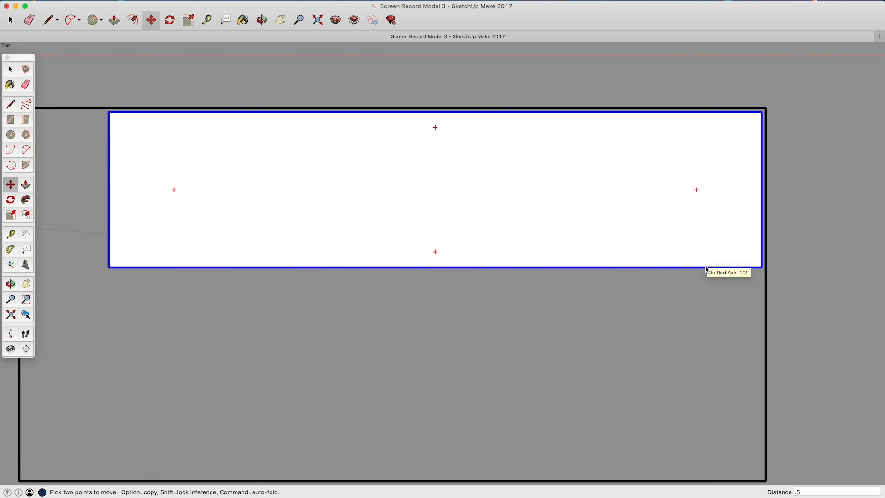
Move the cabinet copy's second long panel onto the sheet outline, directly in front of the top panel and aligned with its right end.
key(space)
scroll(711, 266, down, 5)
key(m)
middle_drag(608, 332, 632, 258)
middle_drag(826, 254, 646, 330)
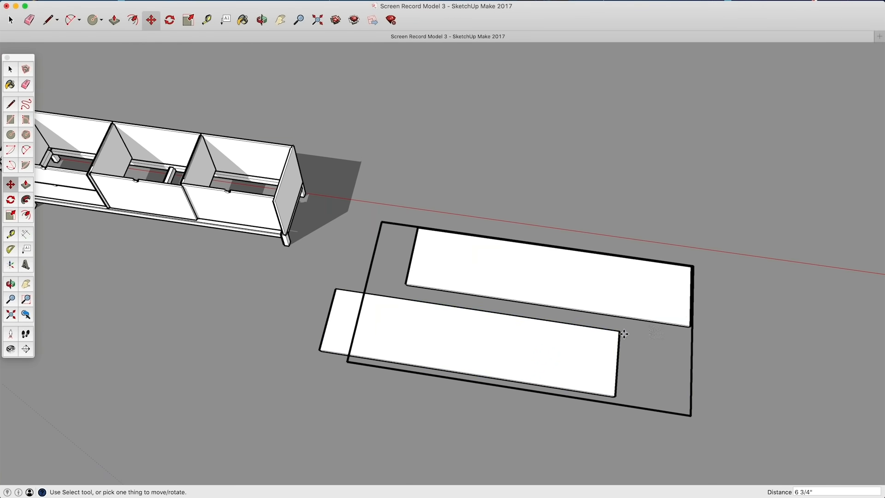
click(621, 332)
click(691, 344)
scroll(692, 347, up, 5)
click(718, 332)
click(718, 286)
scroll(701, 295, up, 4)
key(space)
Copy the sheet outline 60" forward to make a second sheet.
scroll(775, 300, down, 10)
key(m)
alt+click(462, 176)
text(60)
key(Return)
Rotate one side panel of the cabinet copy flat for placement on the second sheet.
key(space)
click(403, 88)
key(m)
click(402, 88)
middle_drag(691, 258, 694, 185)
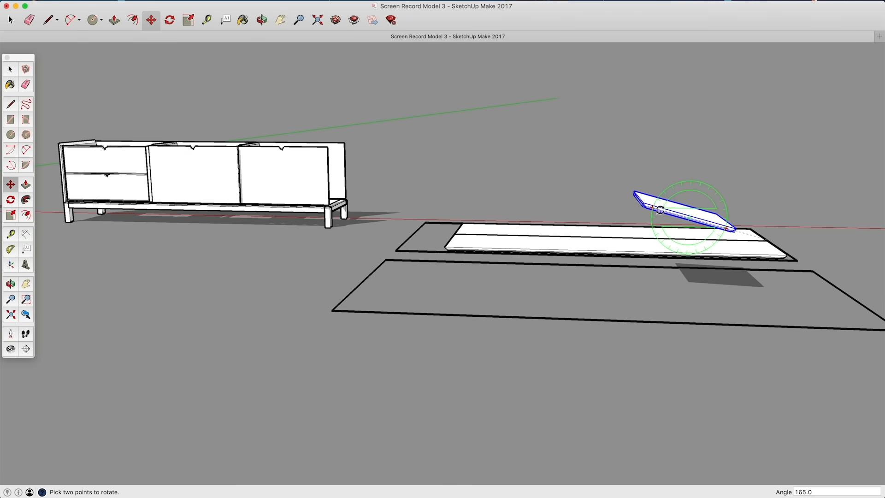
middle_drag(727, 239, 669, 351)
Shift the side panel 1/2" in from both edges at the second sheet outline's back right corner.
scroll(646, 397, up, 5)
click(589, 288)
text(1/2)
key(Return)
click(532, 315)
text(1/2)
key(Return)
Copy the side panel 1' 6" over along the second sheet's back edge, beside the first one.
scroll(567, 421, up, 3)
alt+click(571, 416)
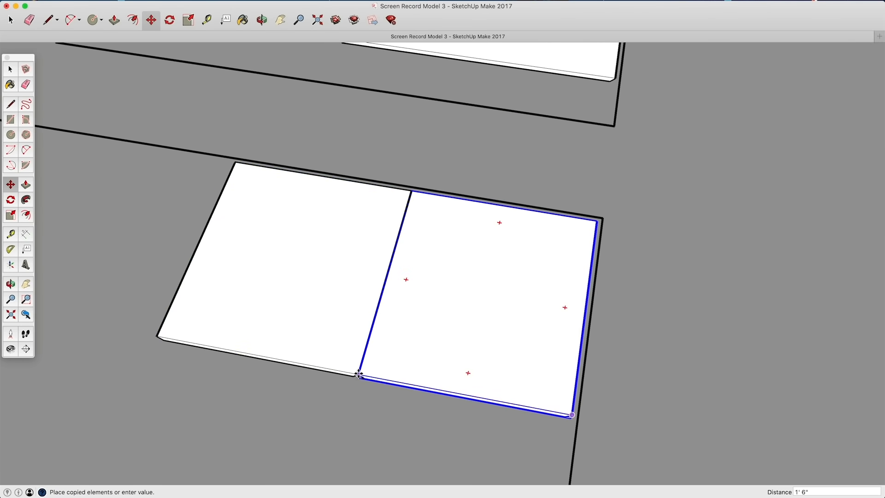
click(360, 375)
key(space)
Rotate a divider panel of the cabinet copy flat and move it to the second sheet's back edge.
scroll(664, 354, down, 10)
click(261, 273)
click(11, 185)
scroll(256, 245, up, 3)
click(252, 250)
click(231, 330)
click(212, 346)
middle_drag(442, 194, 429, 350)
scroll(456, 226, up, 3)
click(453, 232)
click(501, 186)
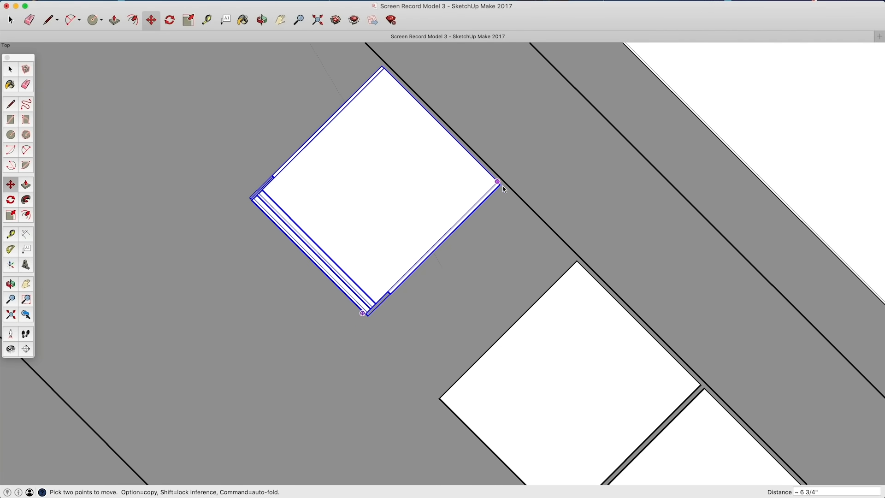
Move the divider next to the neighbouring side panel, leaving a 1/2" gap between them.
click(501, 185)
click(578, 260)
text(1/2)
key(Return)
Place the other divider panel beside the first one on the second sheet with a 1/2" gap.
key(space)
scroll(419, 204, down, 5)
shift+middle_drag(418, 204, 438, 214)
click(439, 214)
click(504, 392)
click(524, 185)
text(1/2)
key(Return)
Rotate the cabinet copy's long back panel flat and move it onto the front part of the second sheet.
key(space)
scroll(503, 131, down, 3)
scroll(504, 134, down, 10)
click(347, 282)
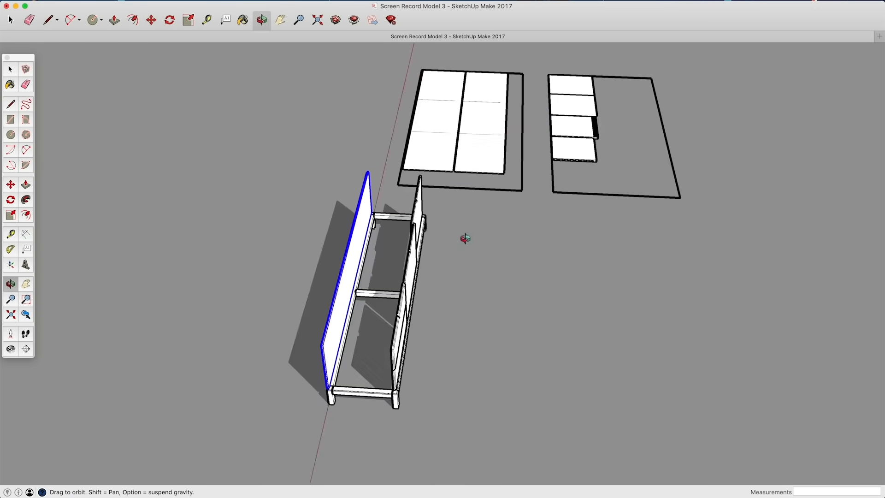
middle_drag(464, 239, 406, 233)
key(m)
click(304, 328)
click(310, 294)
click(327, 356)
click(696, 455)
click(713, 284)
click(739, 100)
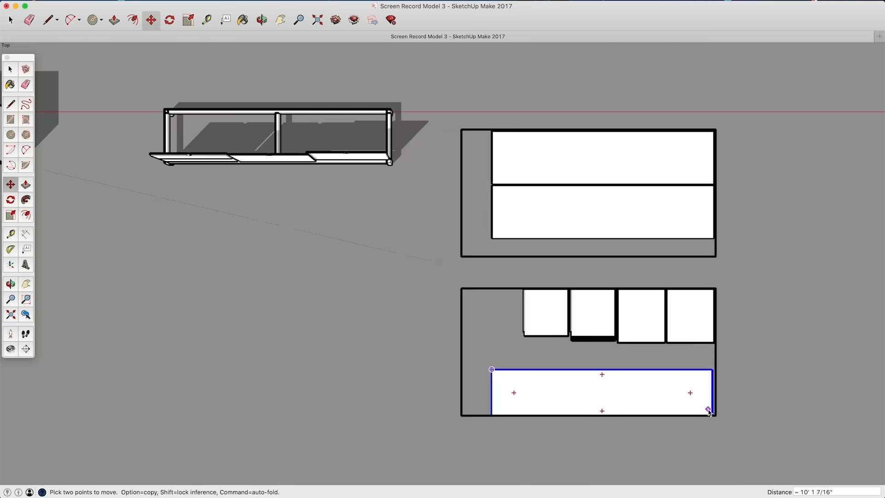
Move the back panel forward, clear of the second sheet outline.
scroll(710, 392, up, 5)
scroll(455, 289, down, 5)
click(558, 312)
click(557, 389)
Copy the second sheet outline 60" forward to make a third sheet.
key(space)
click(563, 327)
key(m)
click(289, 118)
click(288, 288)
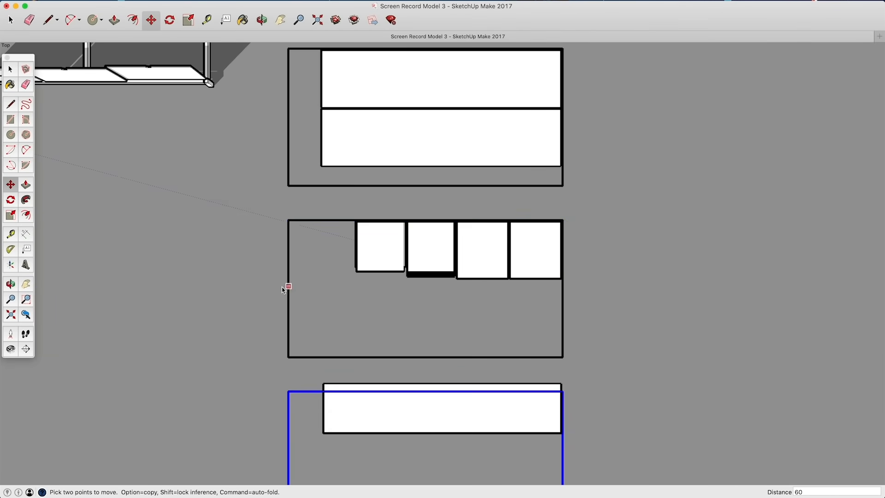
Move the back panel into the back right corner of the third sheet outline.
key(space)
click(531, 415)
key(m)
click(512, 283)
key(space)
Select all the door and drawer fronts and rotate them together so their row stands vertically.
middle_drag(403, 280, 387, 185)
click(205, 180)
shift+click(272, 190)
shift+click(336, 192)
key(m)
key(q)
click(264, 192)
click(263, 219)
Move the vertical row of fronts forward, clear of the base frame.
key(m)
click(291, 289)
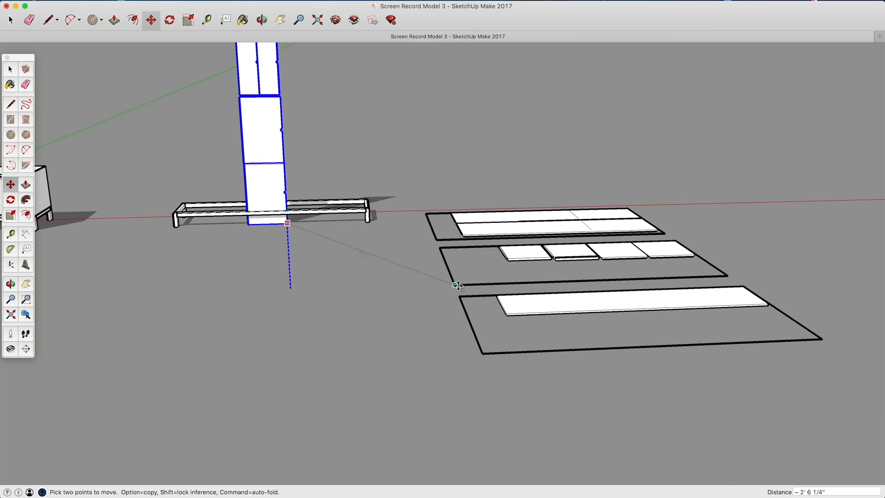
click(455, 285)
key(space)
Stand a long rail of the base upright and move it beside the row of fronts.
scroll(223, 101, up, 4)
key(super+3)
key(m)
click(249, 460)
click(249, 461)
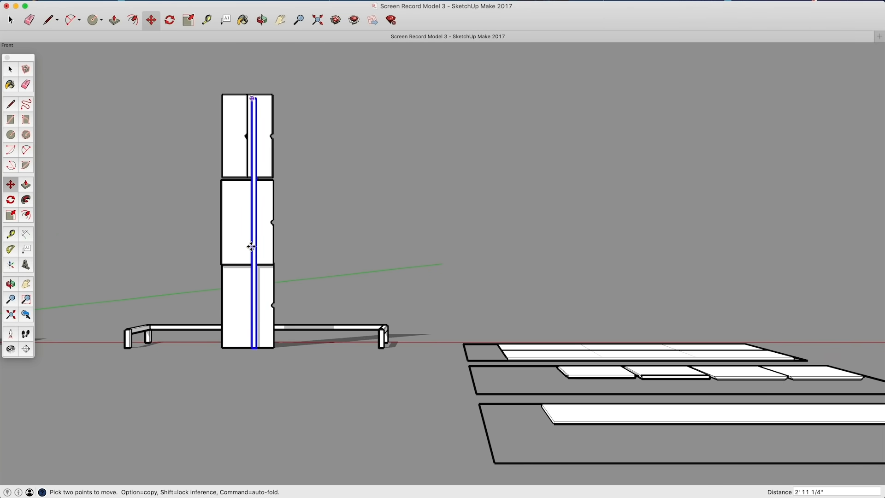
click(321, 351)
Delete the long rail still lying in the base frame.
key(space)
click(301, 327)
key(Delete)
middle_drag(301, 327, 258, 369)
scroll(381, 364, up, 4)
Stand a short cross rail of the base upright and set it against the long upright rails at ground level.
key(m)
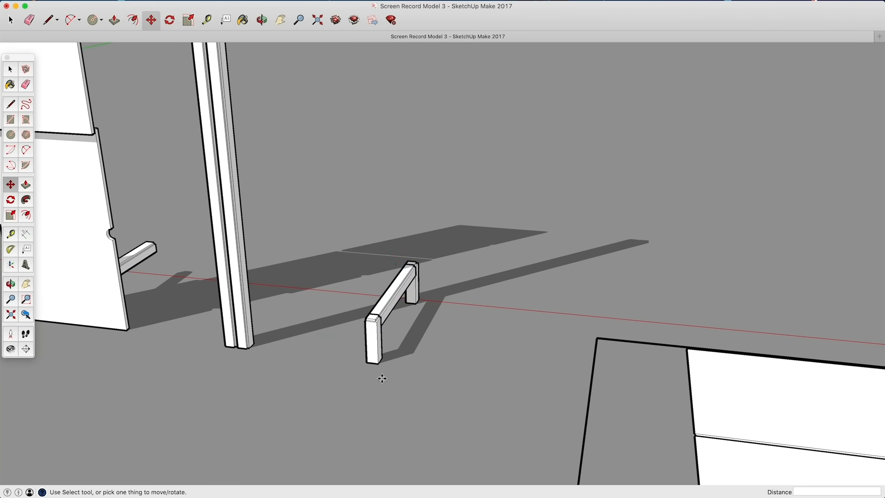
click(406, 273)
click(404, 180)
click(388, 350)
key(Up)
click(247, 354)
click(388, 349)
key(Left)
click(260, 291)
click(380, 362)
click(258, 249)
click(261, 350)
Copy the upright cross rail upward twice at 18" spacing.
key(alt)
click(255, 221)
text(18)
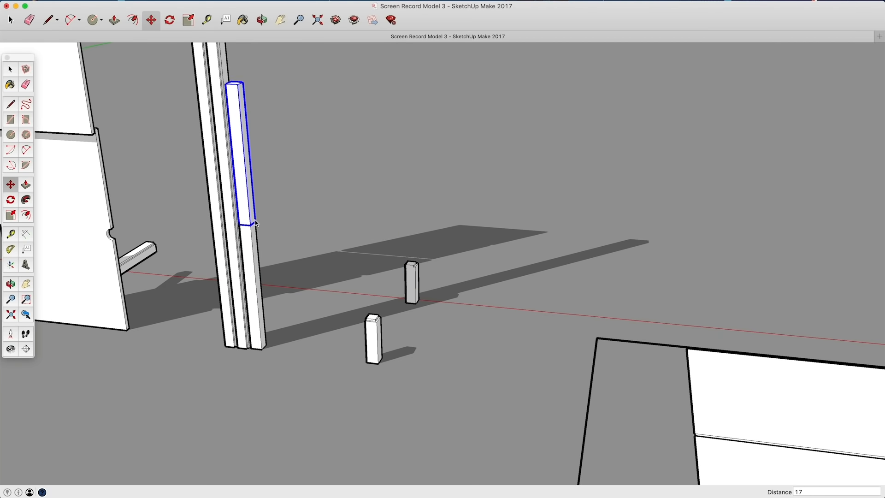
key(Return)
text(x2)
key(Return)
Move a leg above the stacked cross rails, leaving a 1/2" gap.
key(space)
scroll(258, 286, down, 5)
middle_drag(323, 318, 415, 304)
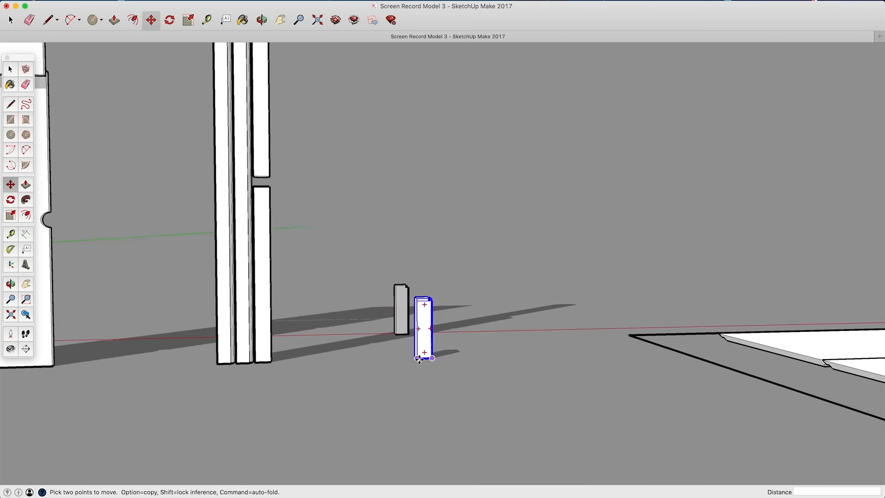
click(419, 348)
key(m)
click(357, 220)
text(.5)
key(Return)
Copy the leg upward three times at 6.75" spacing and delete the leftover base parts.
click(373, 215)
key(alt)
click(373, 154)
text(6.75)
key(Return)
text(x3)
key(Return)
drag(112, 386, 55, 441)
key(Delete)
Draw a tall, narrow board outline from the ground at the row of fronts and make it one object.
key(l)
click(143, 435)
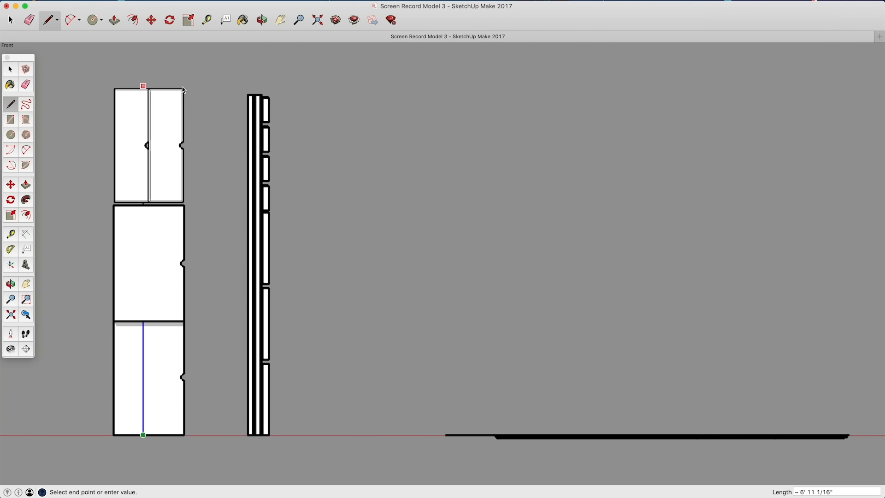
scroll(150, 82, down, 3)
click(152, 85)
click(132, 85)
key(g)
Place copies of the board outline side by side behind the fronts, making three adjoining boards.
key(m)
double_click(129, 88)
click(142, 89)
key(m)
click(141, 90)
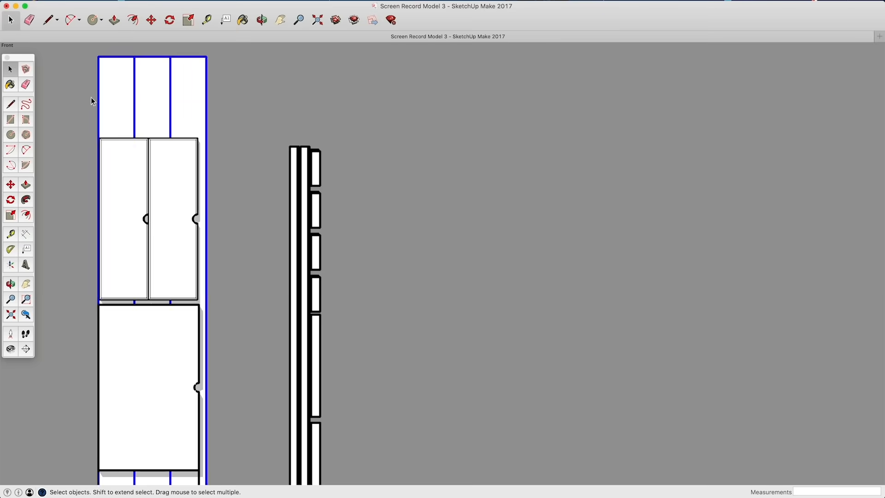
Draw a tall, narrow board outline from the ground behind the stacked rails and legs.
scroll(220, 138, down, 5)
key(l)
click(314, 371)
click(314, 155)
click(297, 155)
double_click(302, 272)
Rotate the three sheet layouts upright and line them up on the ground beside the board layouts.
middle_drag(305, 272, 240, 314)
click(471, 178)
key(super+3)
shift+middle_drag(590, 343, 504, 326)
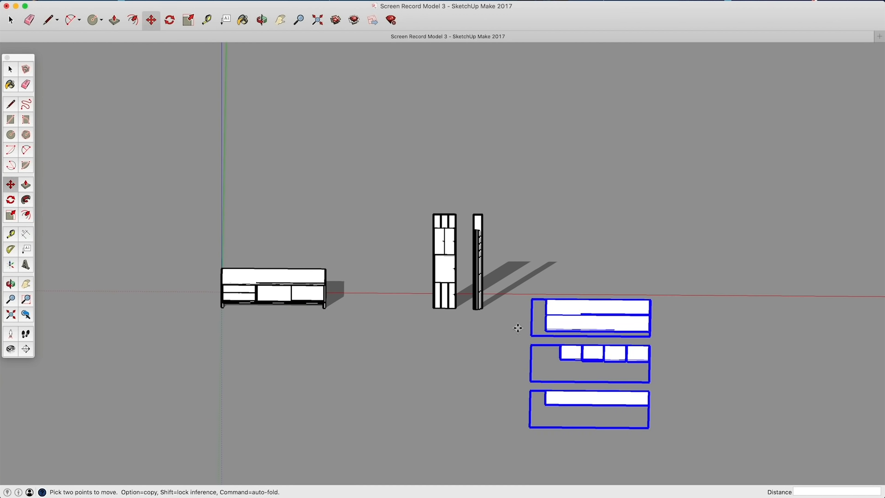
key(q)
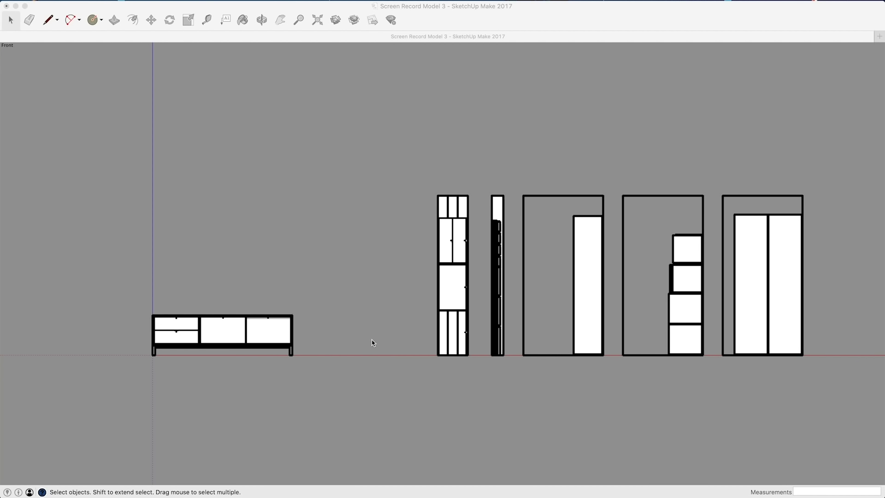
Delete all sheet and board layouts, leaving only the assembled media cabinet.
click(373, 343)
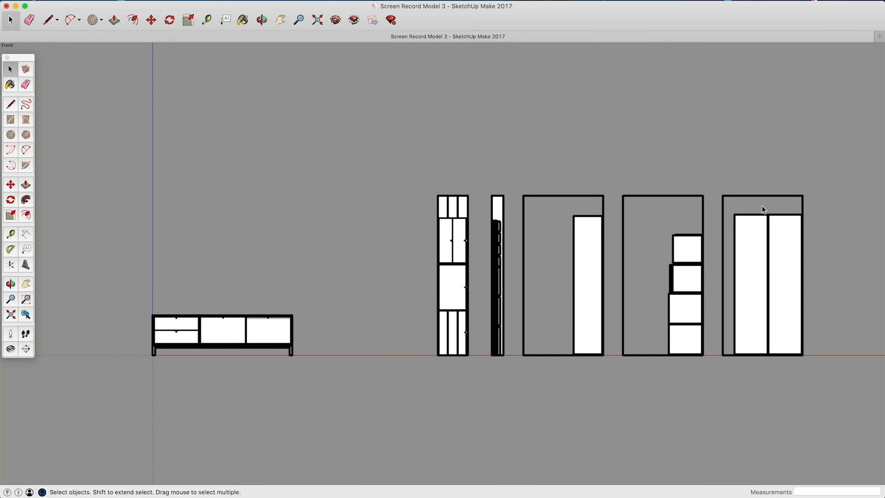
drag(832, 146, 410, 415)
key(Delete)
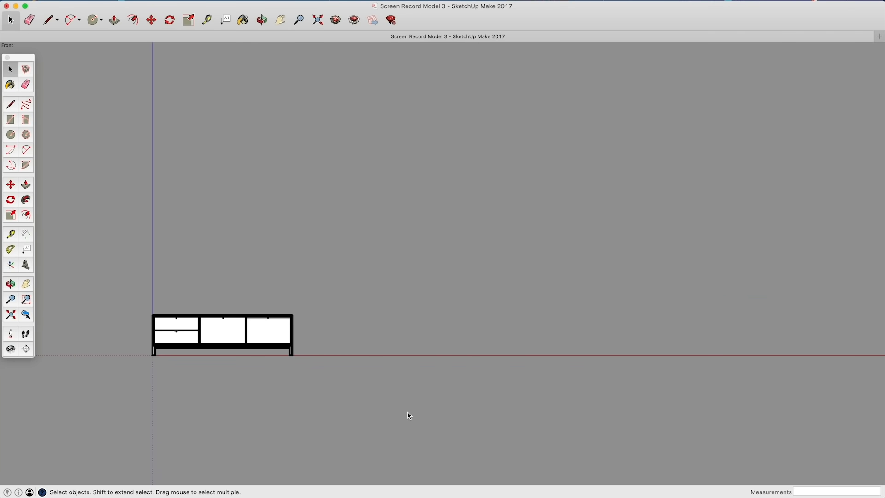
Set the camera focal length to 50 mm and frame the cabinet in a three-quarter view.
scroll(260, 349, up, 5)
click(27, 52)
text(z)
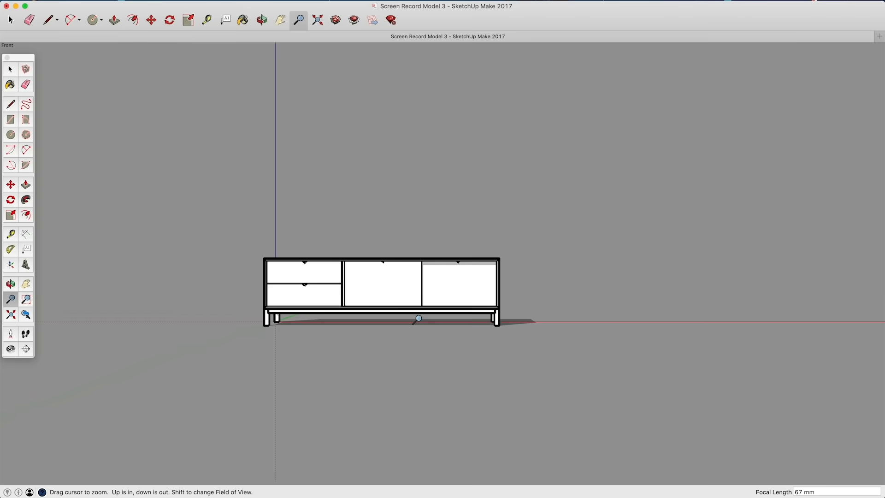
text(50mm)
key(Return)
middle_drag(402, 278, 613, 353)
middle_drag(528, 354, 532, 345)
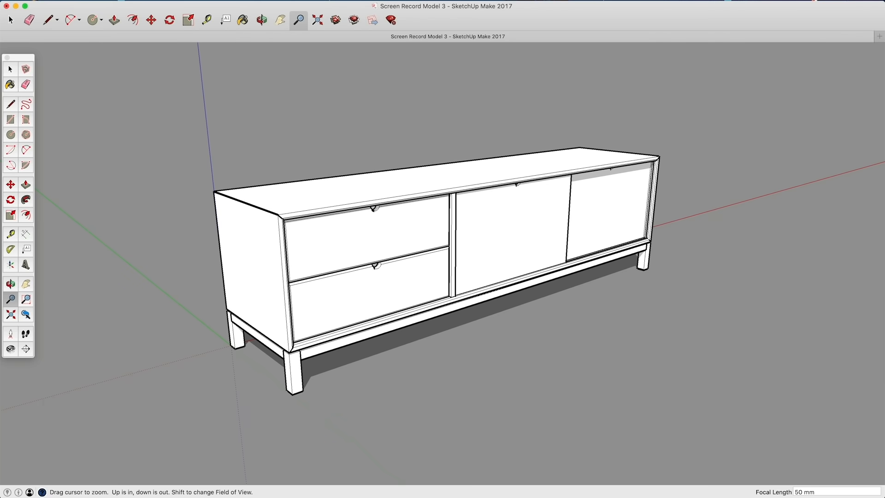
Save the three-quarter view as a scene, orbit away from it and recall the scene.
click(466, 180)
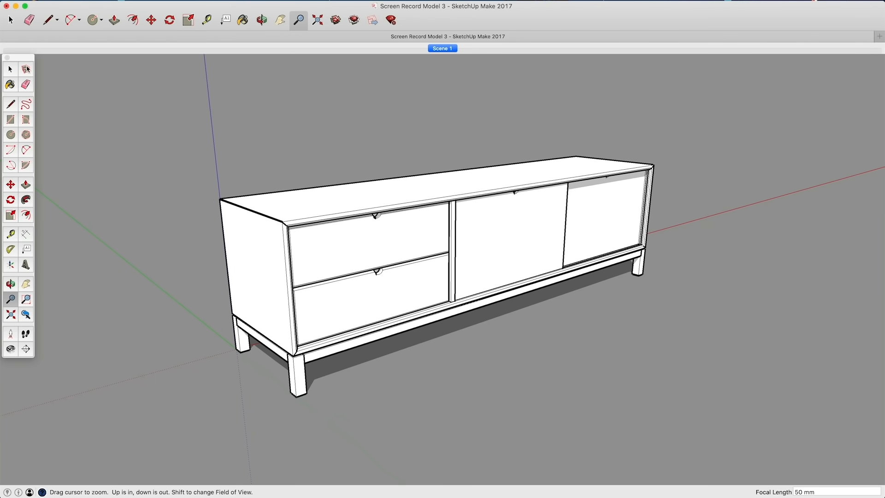
click(15, 66)
middle_drag(578, 337, 427, 291)
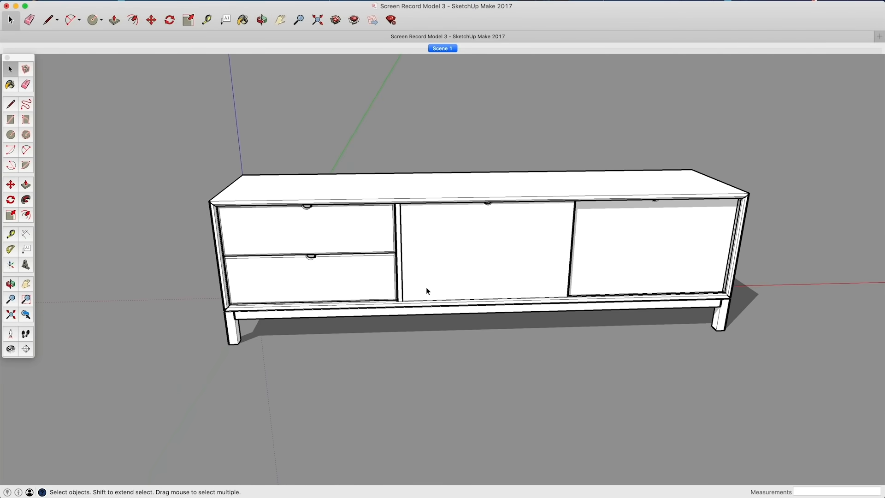
click(442, 48)
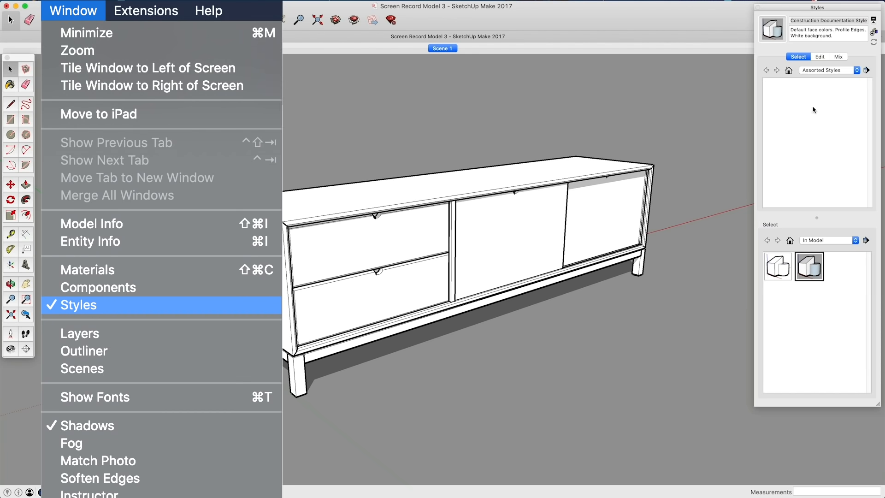
Open the Sketchy Edges style collection and apply the Conte style to the model.
click(856, 70)
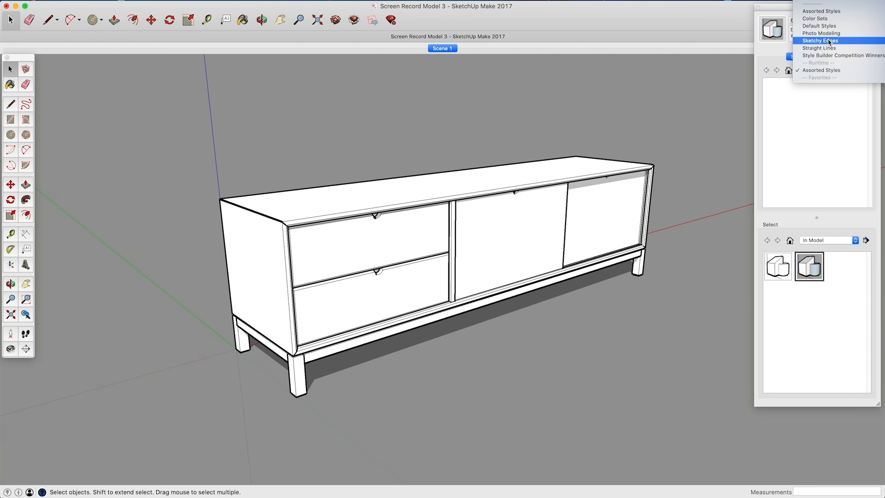
click(829, 42)
mouse_move(872, 96)
mouse_down()
mouse_move(878, 165)
mouse_move(875, 84)
mouse_up()
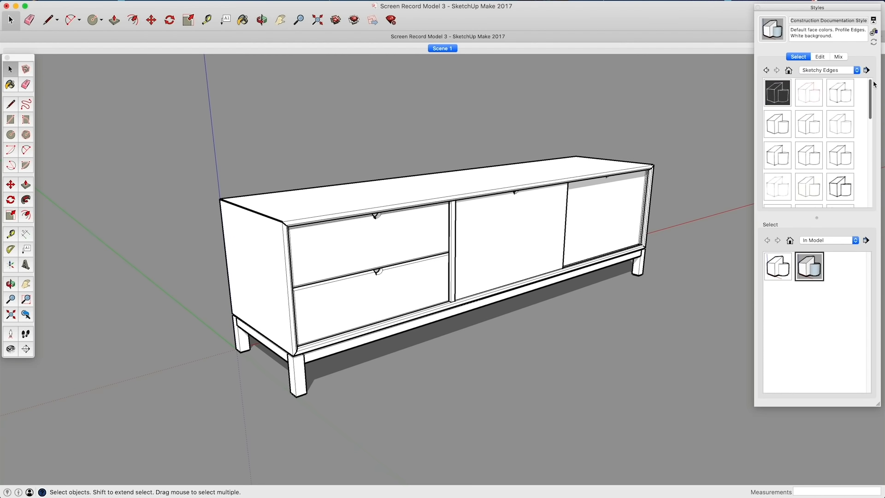
click(779, 124)
click(811, 129)
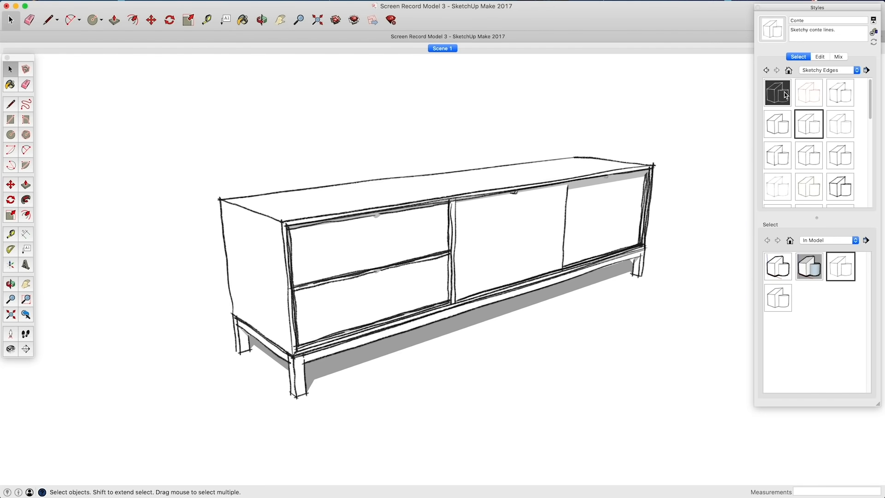
Try out further Sketchy Edges styles, including Airbrush with Endpoints and Dry Erase Marker.
click(787, 96)
click(819, 101)
click(838, 101)
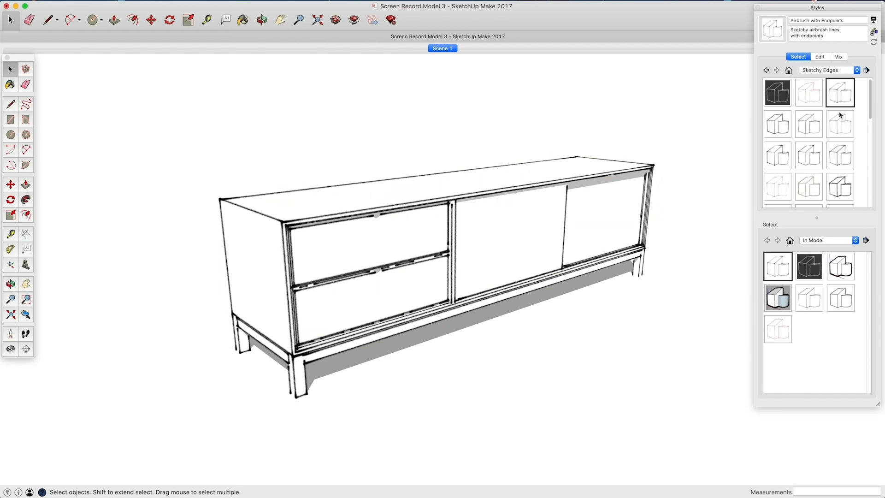
click(842, 125)
click(840, 155)
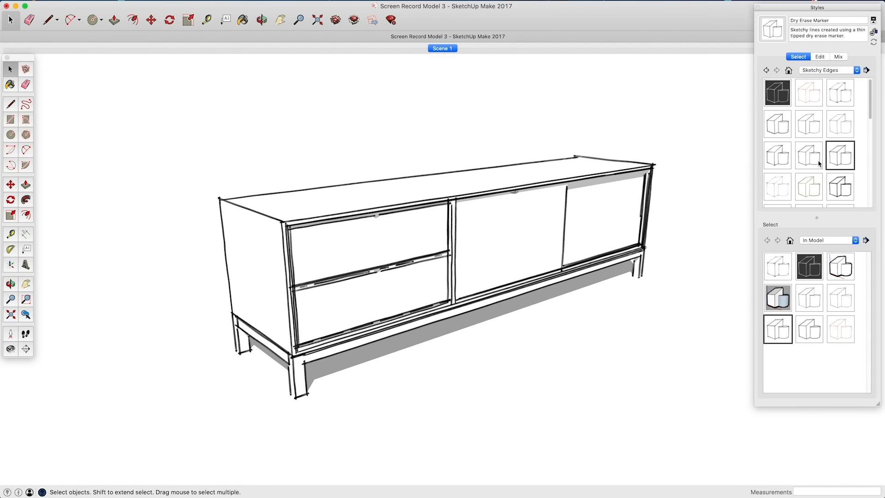
click(812, 157)
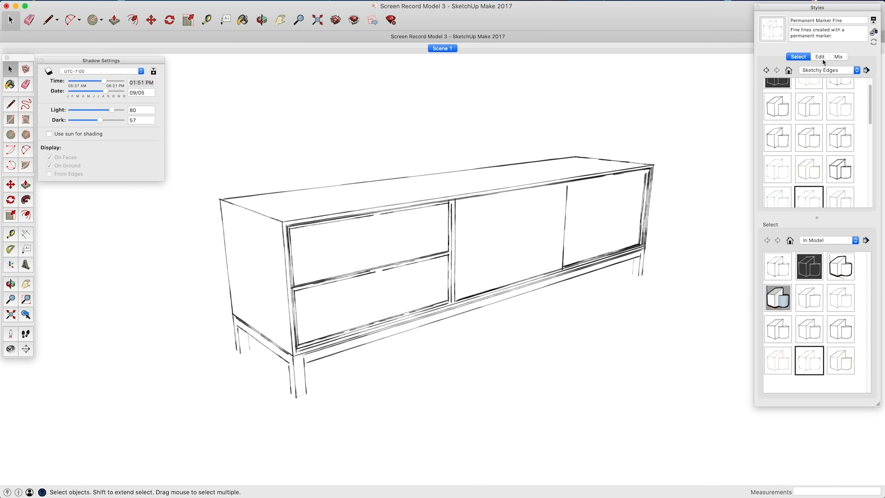
Adjust the edge extension, halo and level of detail of the Permanent Marker Fine style, and export the view as an image.
click(823, 58)
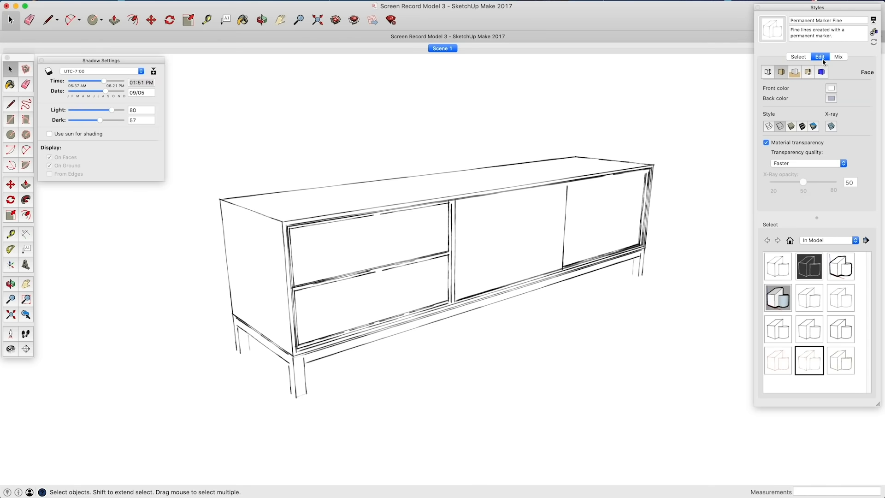
click(768, 72)
click(824, 106)
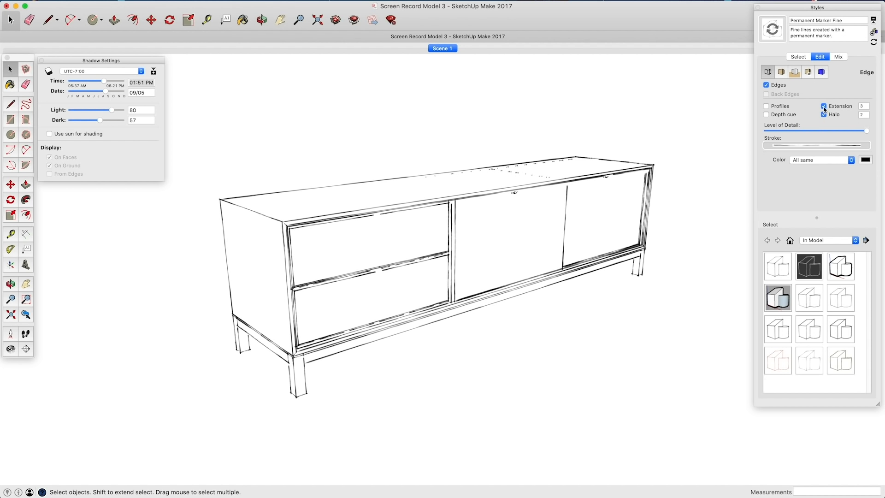
click(824, 115)
click(0, 0)
mouse_move(1, 60)
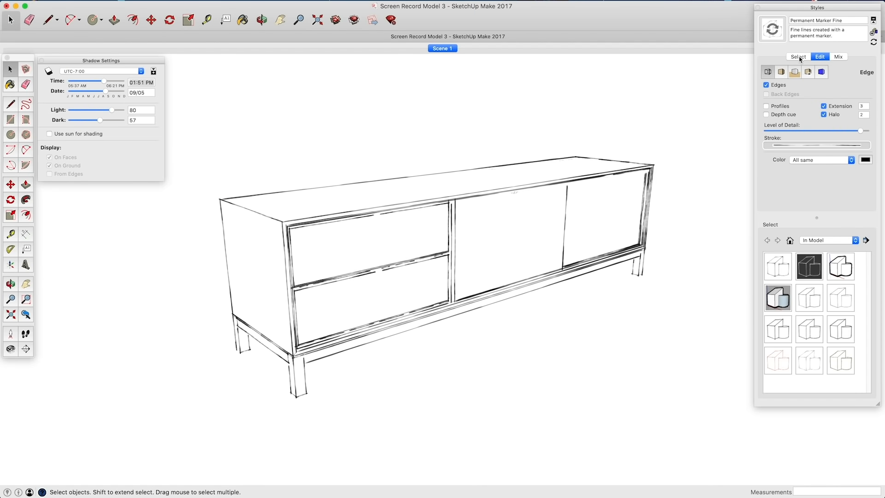
Apply the Brush Strokes Wide style and lower its edge level of detail to about half.
click(798, 56)
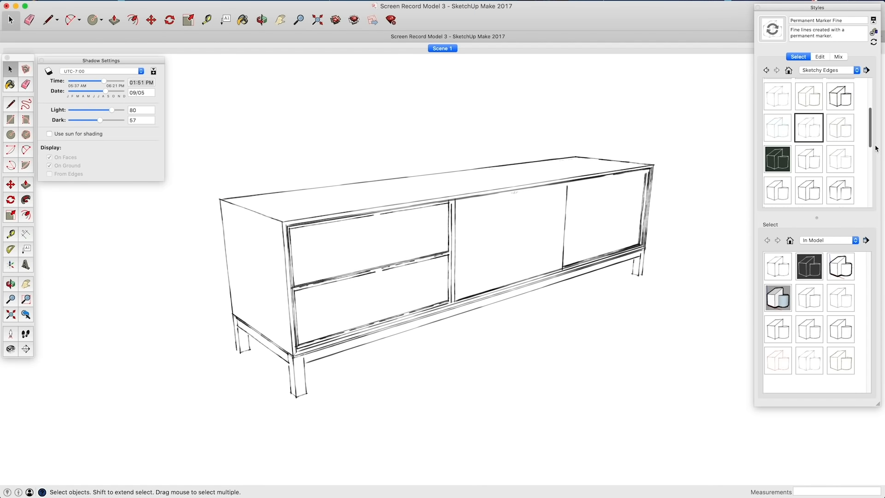
click(811, 154)
click(780, 159)
click(820, 56)
click(766, 84)
click(767, 85)
mouse_move(853, 131)
mouse_down()
mouse_move(732, 142)
mouse_move(817, 144)
mouse_up()
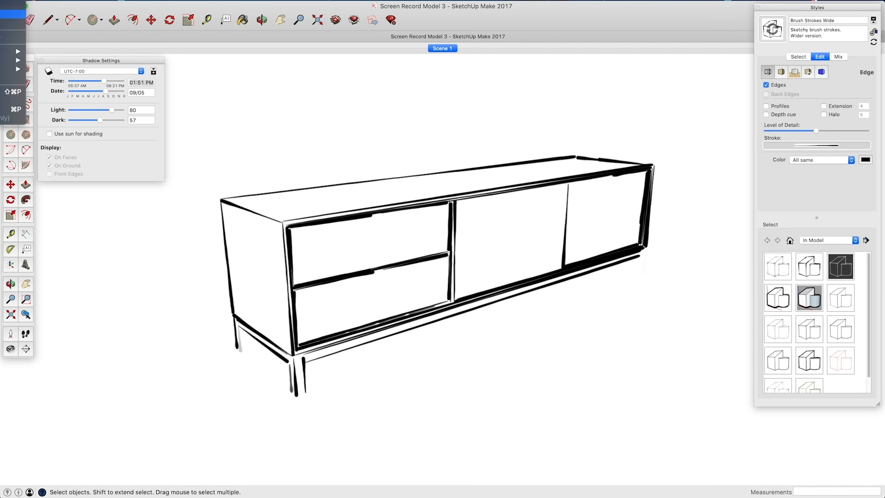
Turn on the shadows and hide all edges so only the shadows are drawn.
click(48, 71)
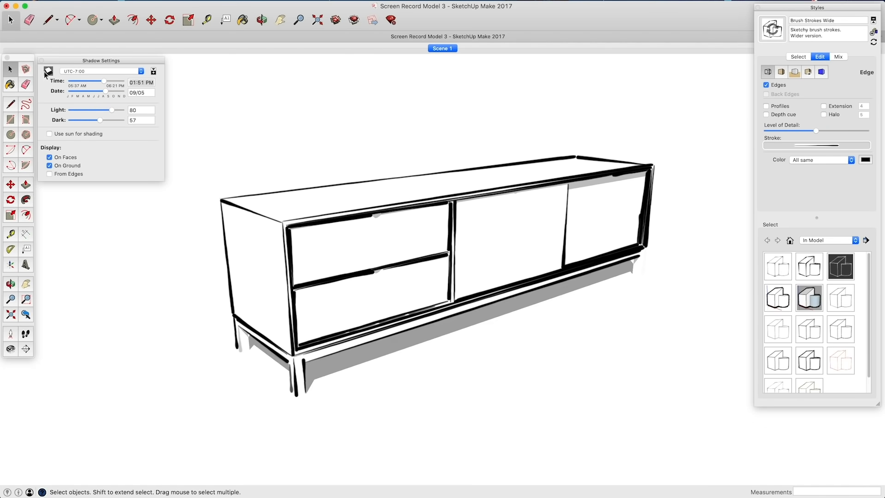
click(798, 57)
click(819, 57)
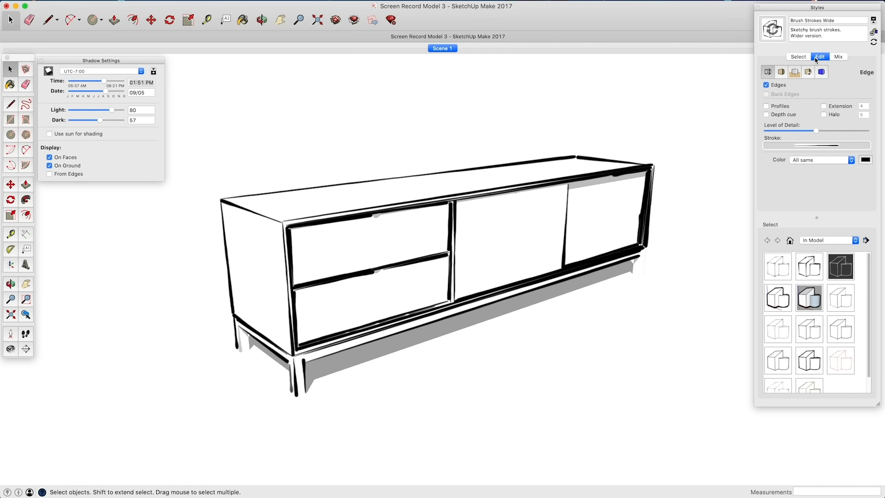
click(766, 85)
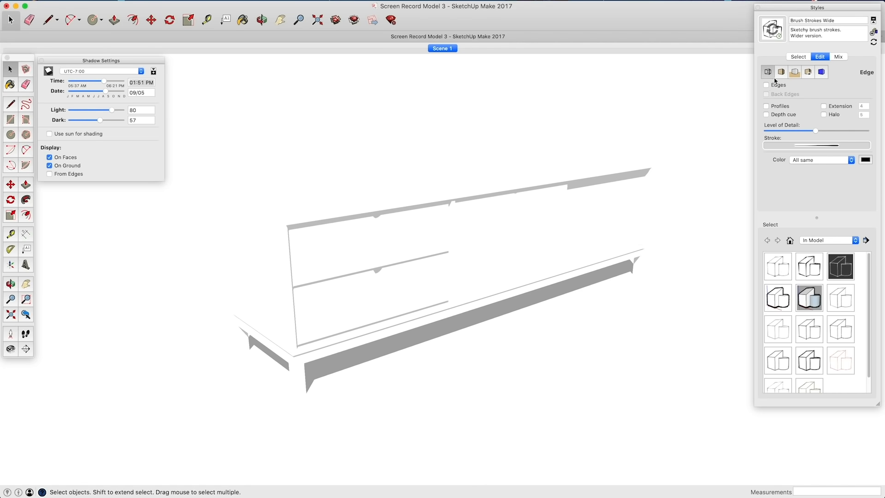
Adjust the shadow time and export the shadows-only view as style 3.jpg.
mouse_move(106, 83)
mouse_down()
mouse_move(91, 87)
mouse_move(102, 94)
mouse_up()
click(3, 1)
mouse_move(16, 69)
click(54, 77)
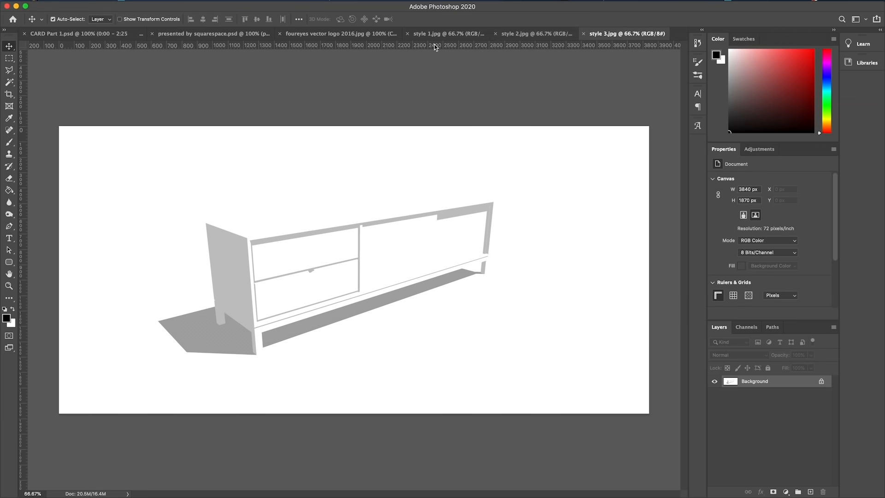
In Photoshop, copy the full images of style 2.jpg and style 3.jpg and paste them as layers into style 1.jpg.
click(519, 35)
click(479, 35)
click(528, 36)
key(ctrl+a)
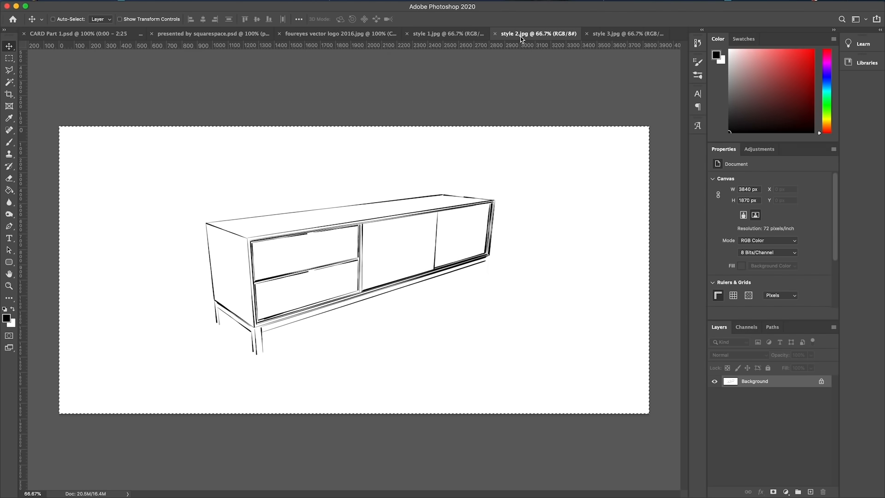
key(ctrl+shift+Tab)
key(ctrl+Tab)
key(ctrl+Tab)
key(ctrl+c)
key(ctrl+shift+Tab)
key(ctrl+shift+Tab)
key(ctrl+v)
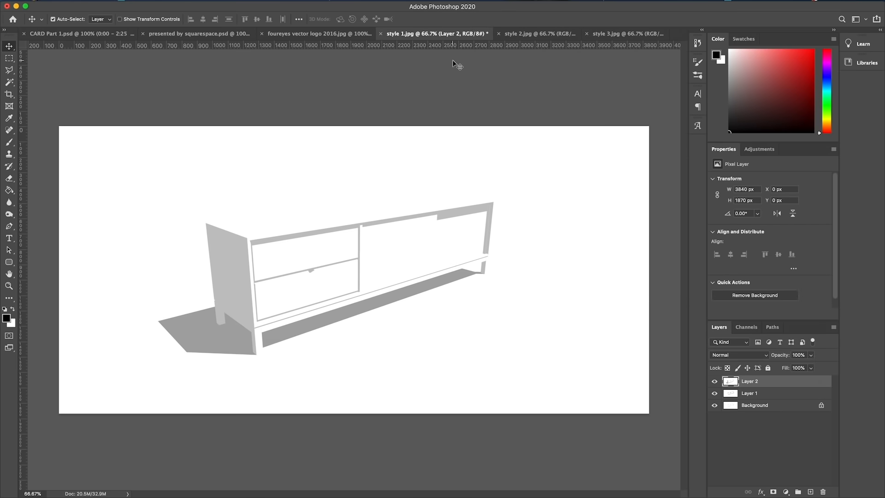
Set the blend mode of Layer 1, the bold line drawing, to Multiply.
click(715, 382)
click(731, 394)
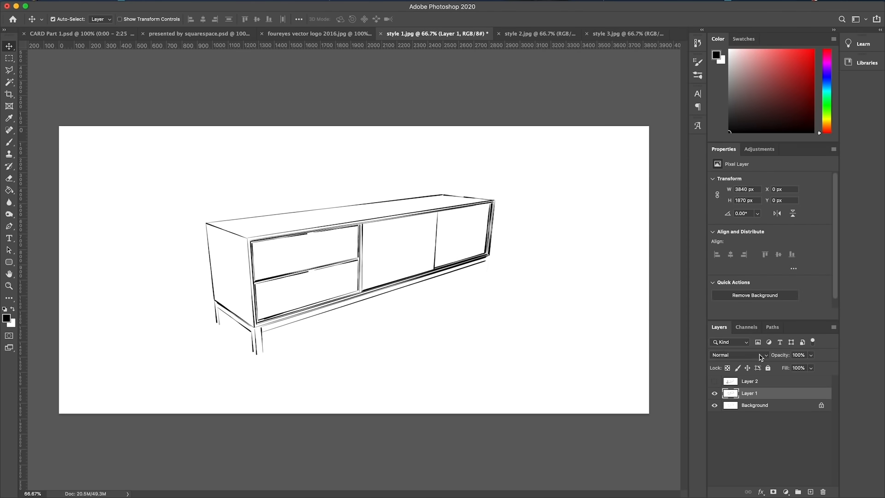
click(716, 382)
click(736, 355)
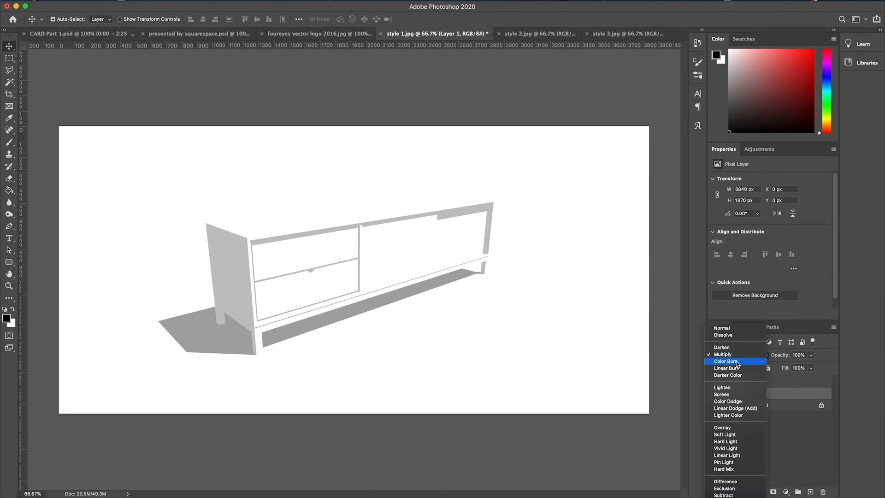
click(772, 365)
Set the shadow layer, Layer 2, to Multiply and lower its opacity to 24%.
click(760, 380)
click(736, 356)
click(725, 382)
click(811, 356)
drag(812, 358, 779, 367)
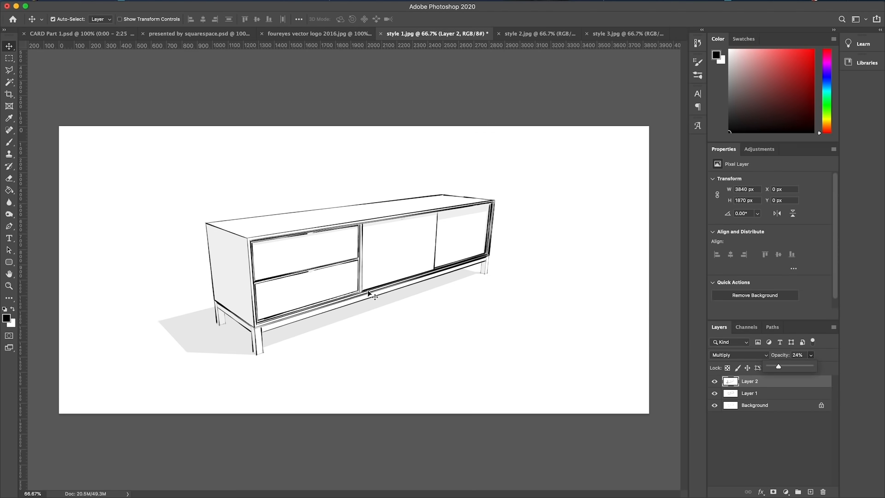
Zoom in to 200% and examine the combined linework and shadows along the cabinet.
key(z)
click(336, 289)
click(346, 298)
alt+click(313, 317)
click(245, 258)
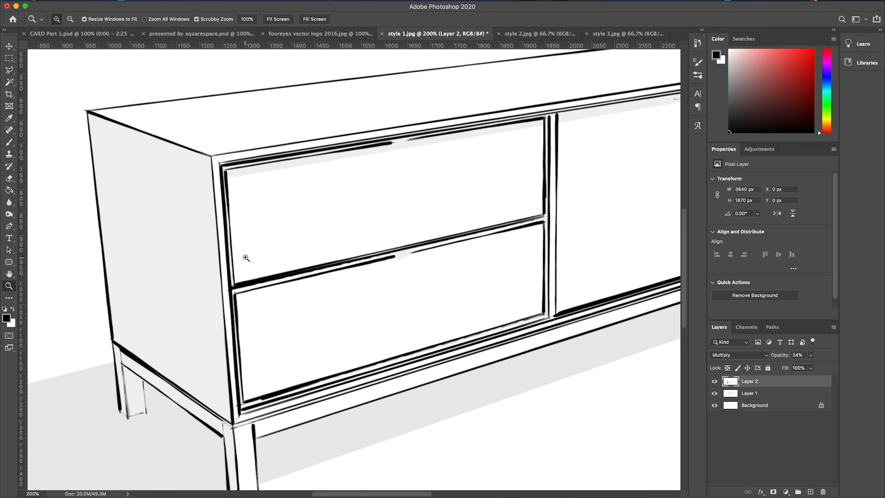
mouse_move(240, 171)
mouse_down()
mouse_move(286, 190)
mouse_move(312, 164)
mouse_move(293, 140)
mouse_move(164, 128)
mouse_up()
scroll(164, 127, right, 10)
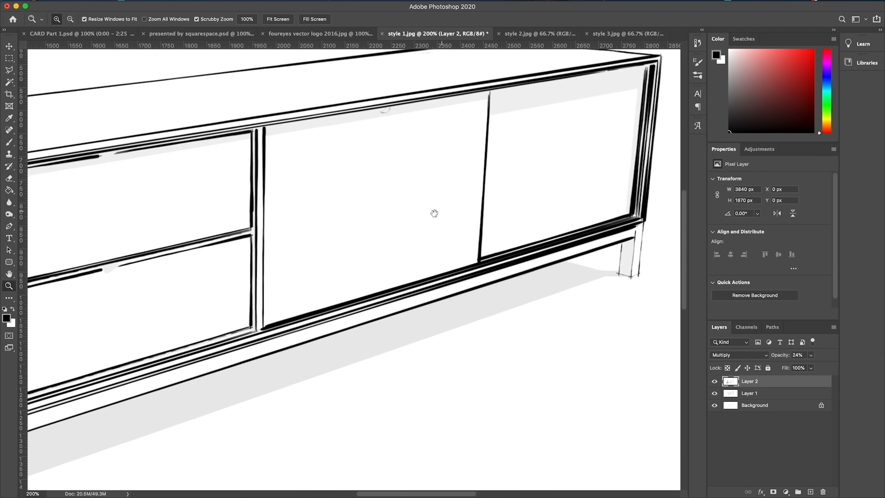